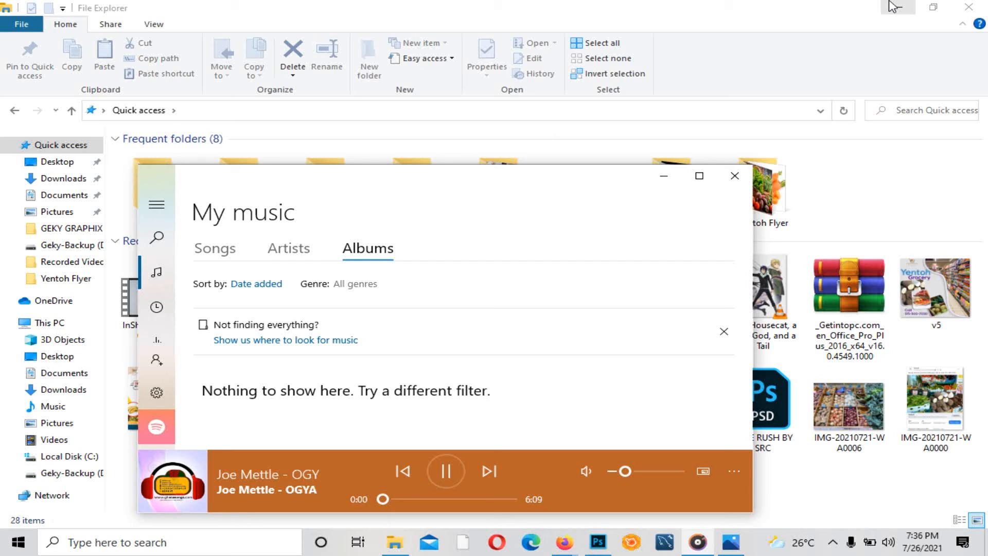
Clear the open windows away and examine the finished grocery flyer GLOCERIES 1.png in Photos as the design reference
left_click(906, 7)
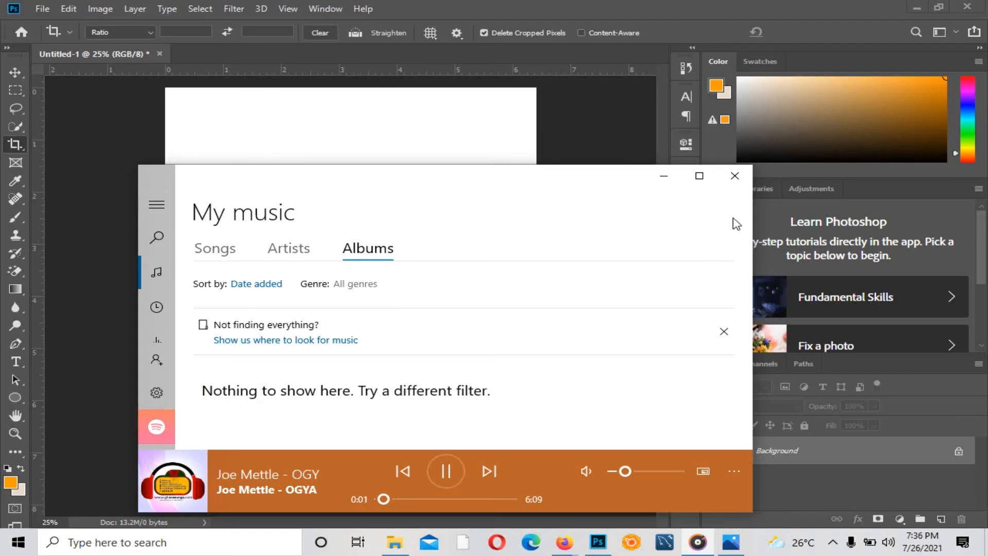
left_click(664, 177)
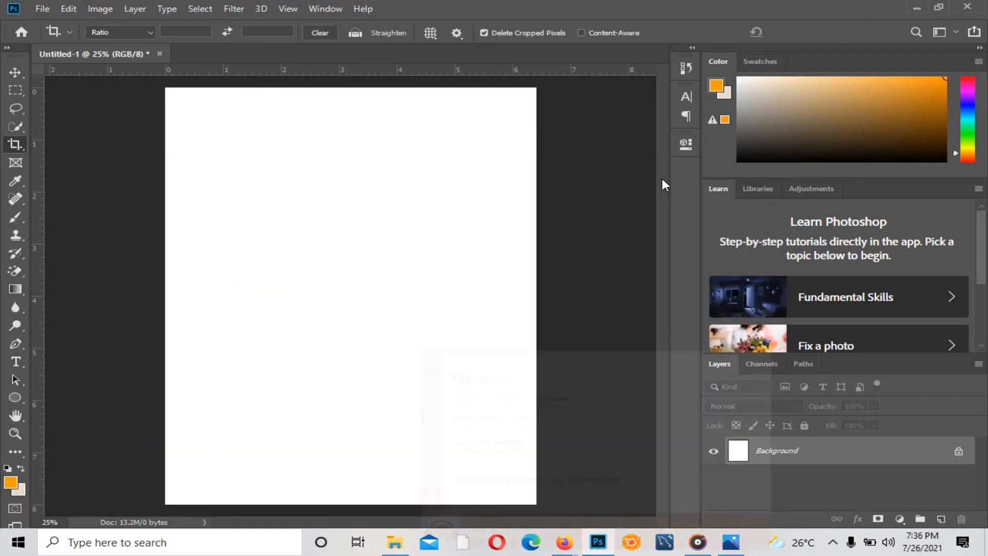
left_click(738, 543)
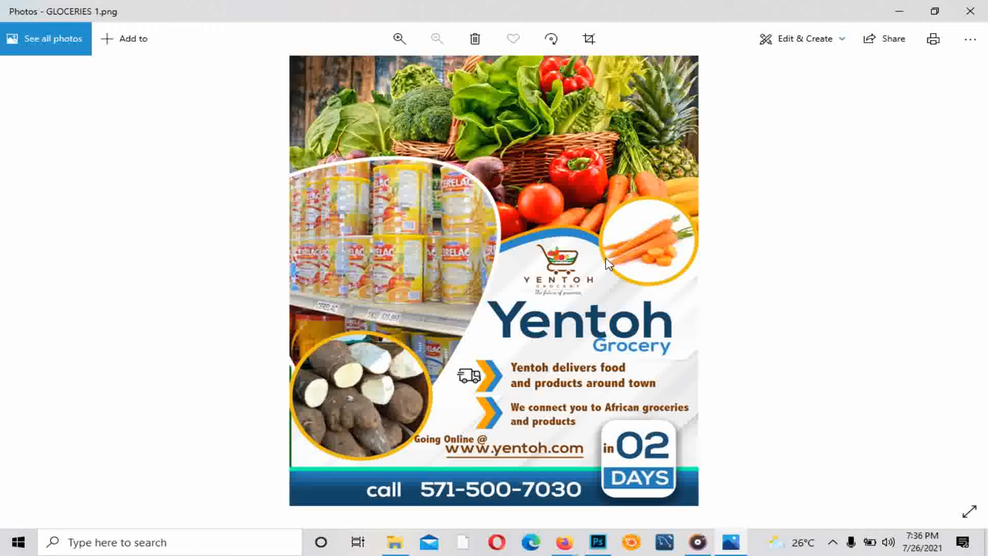
left_click(901, 9)
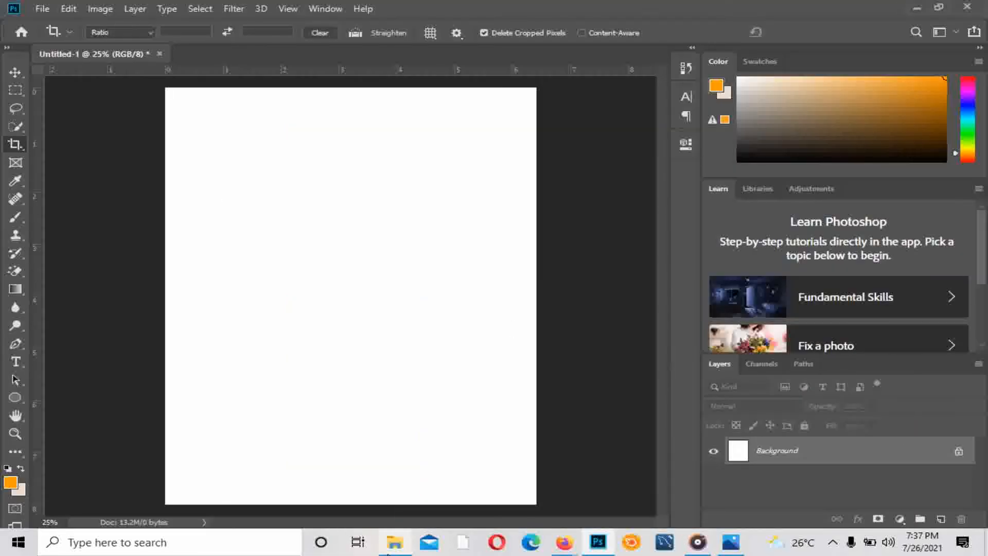
Switch to File Explorer and review the source images in the Desktop's Yentoh Flyer folder, then return to Photoshop
left_click(389, 551)
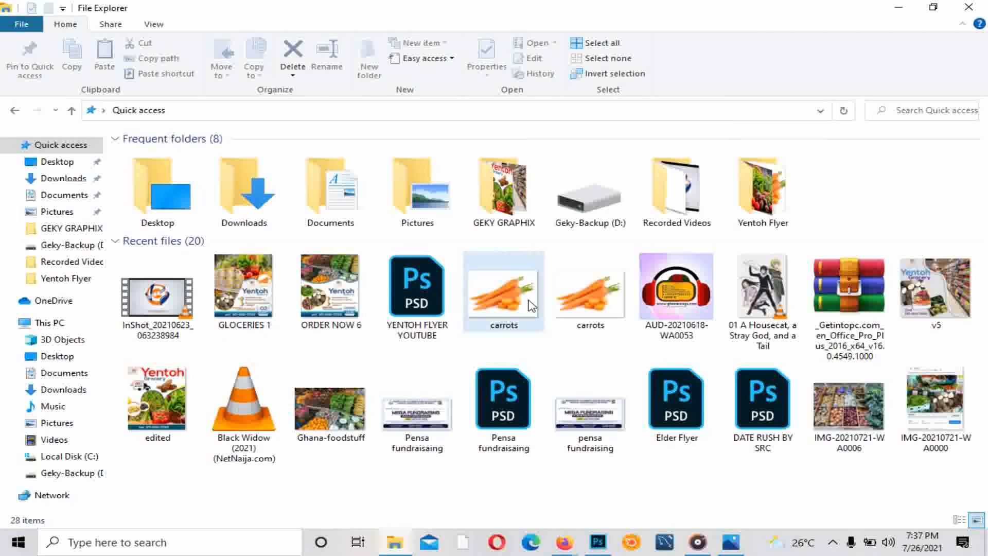
left_click(65, 163)
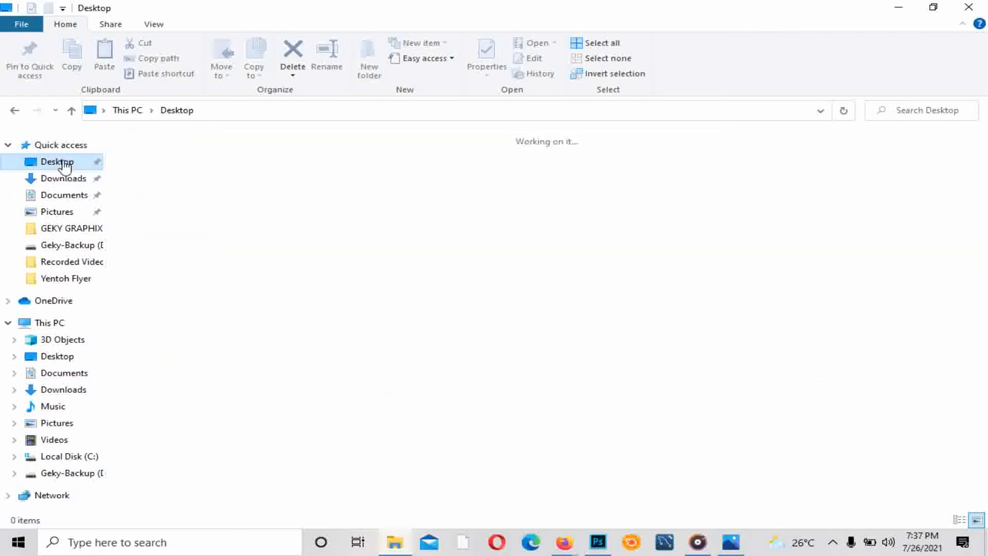
double_click(481, 263)
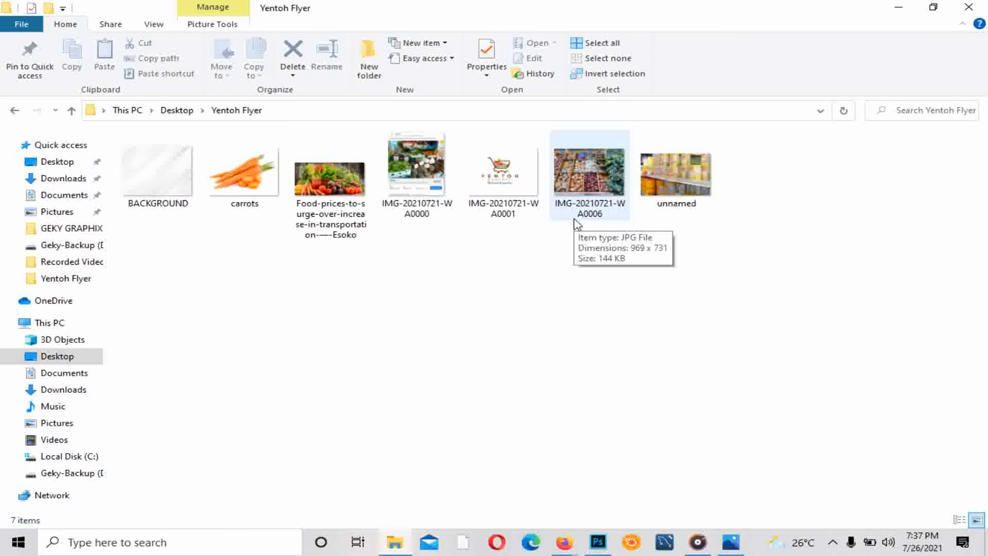
double_click(457, 15)
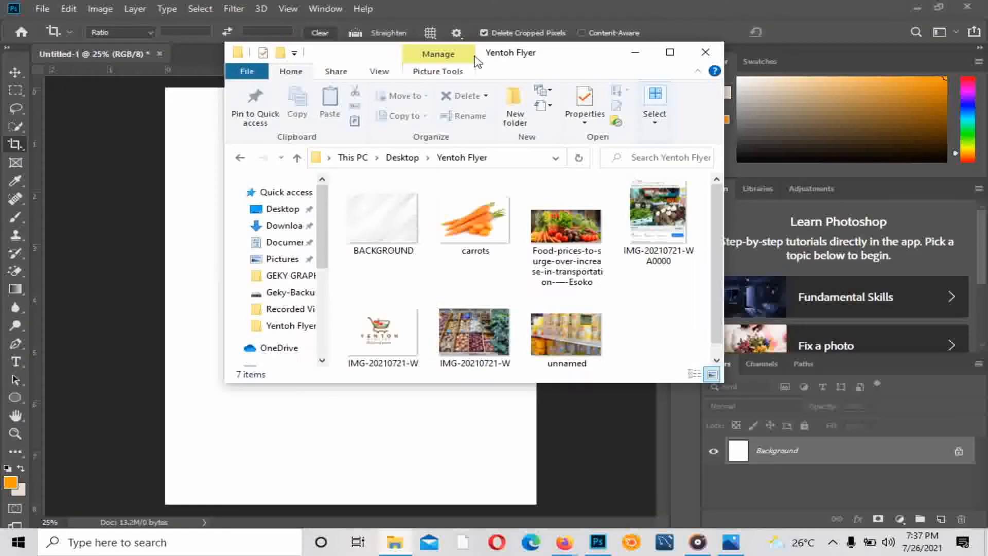
left_click(633, 53)
Draw a closed Pen path with a wavy upper edge across the canvas, enclosing the whole lower part of the page
left_click(10, 342)
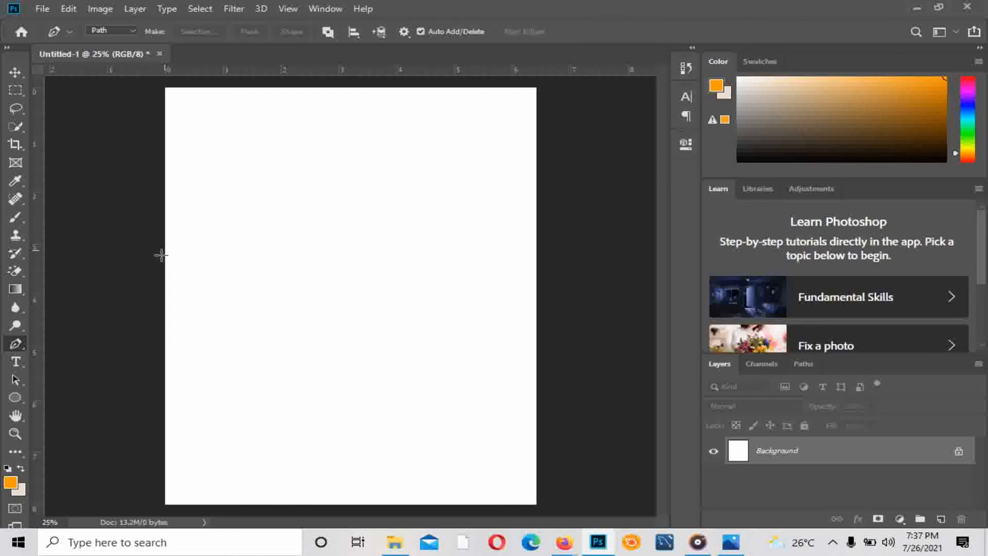
left_click(166, 285)
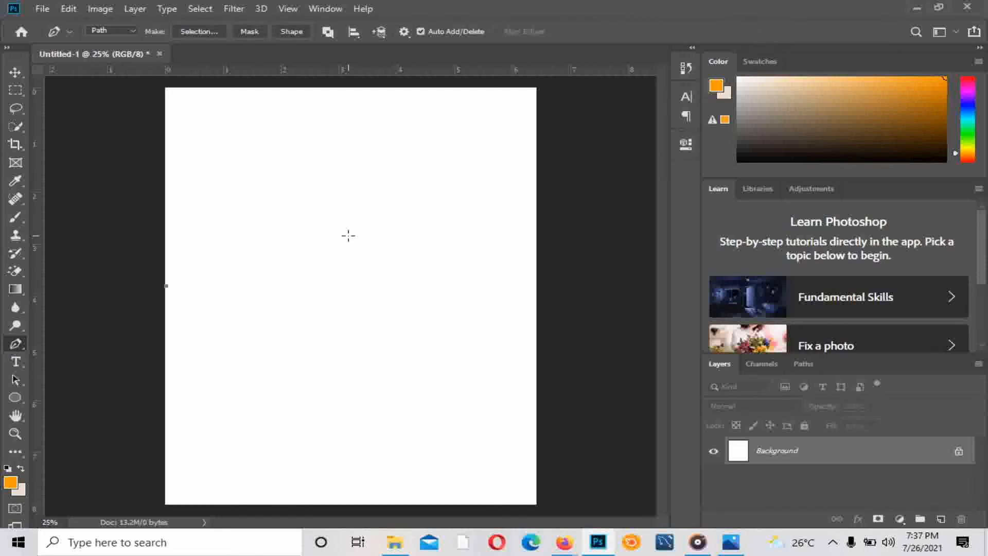
left_click_drag(298, 242, 358, 269)
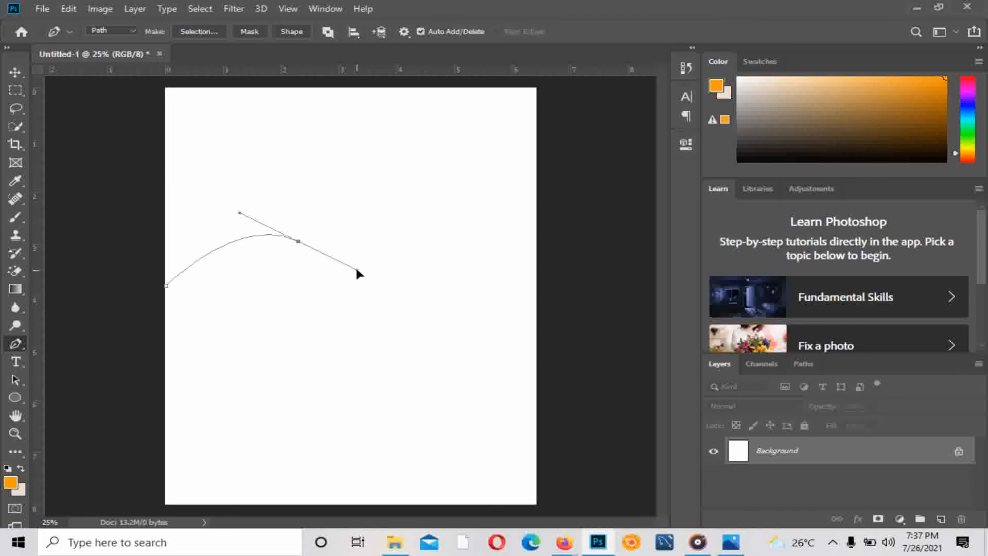
left_click_drag(431, 259, 557, 233)
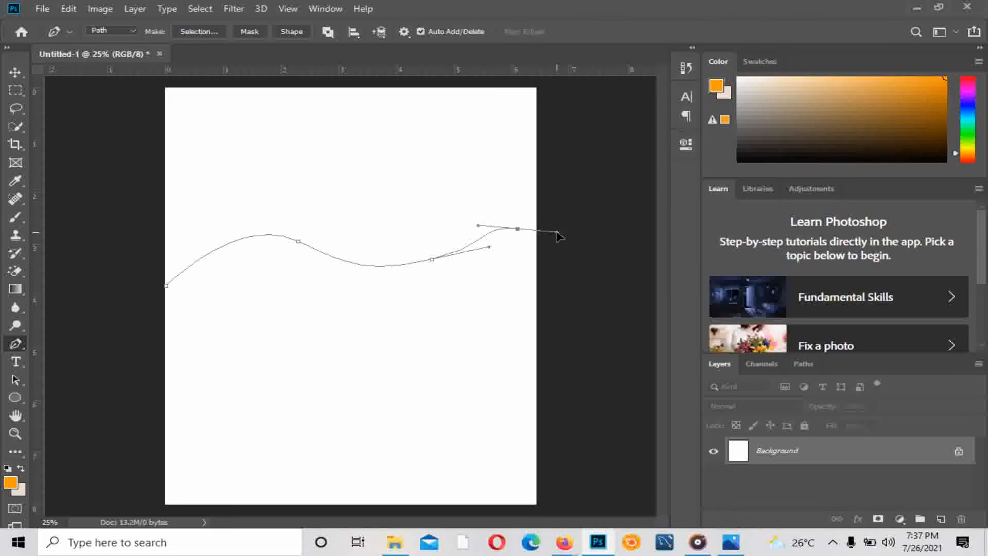
left_click(569, 329)
left_click(541, 506)
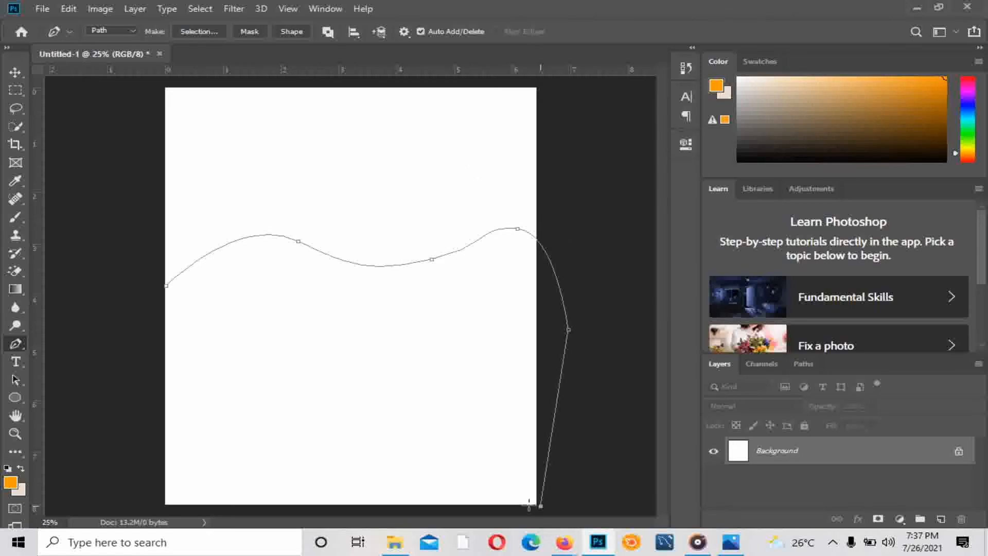
left_click(155, 515)
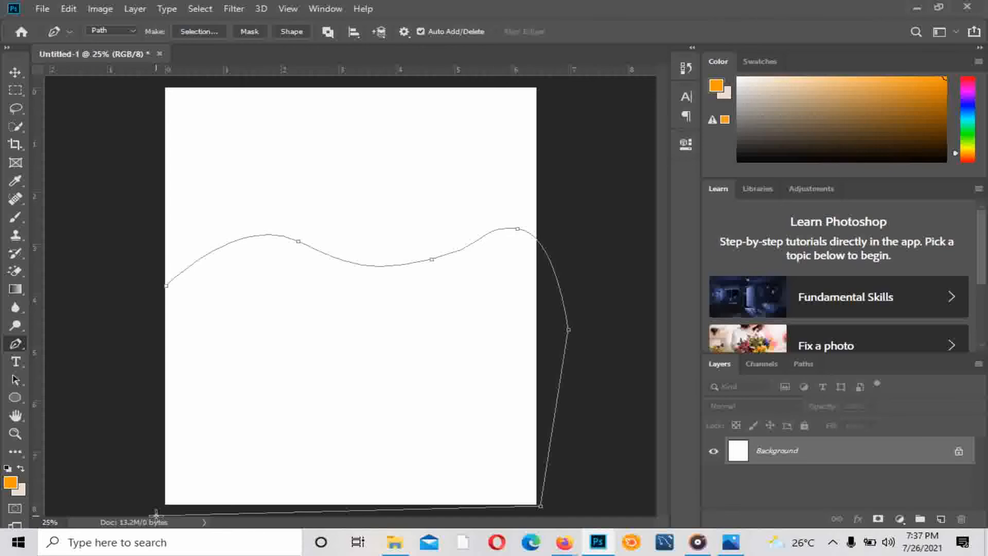
left_click(123, 407)
left_click(166, 286)
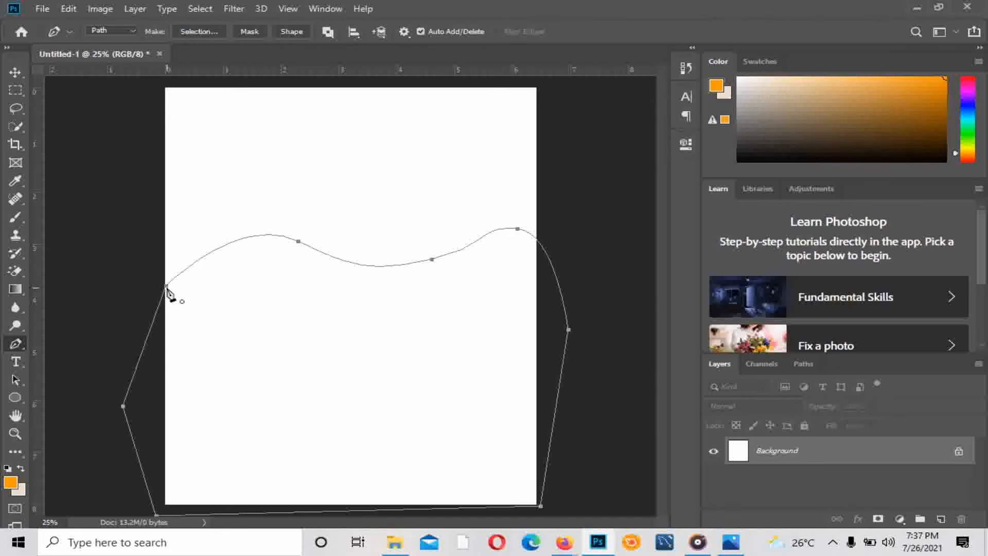
Convert the closed wave path into a selection
right_click(170, 292)
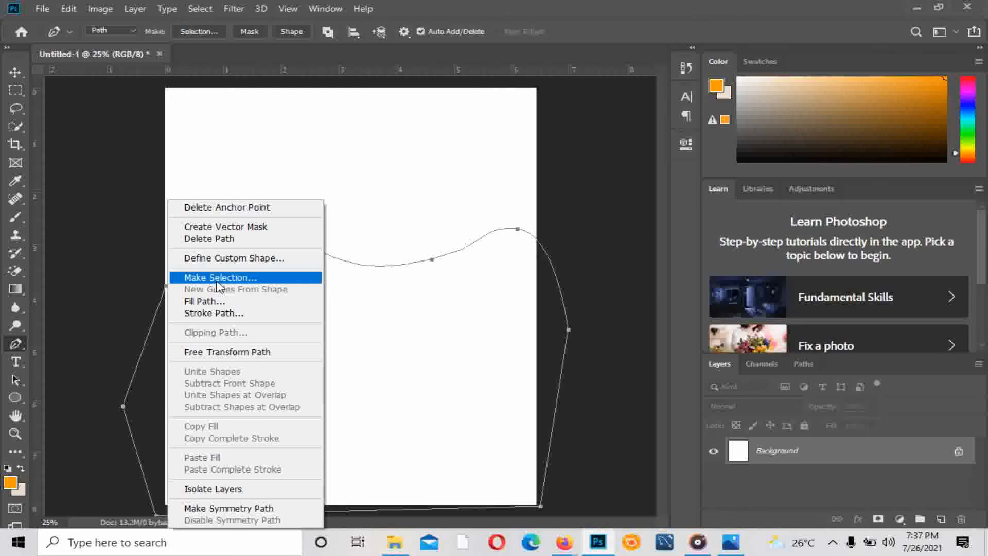
left_click(221, 278)
left_click(579, 130)
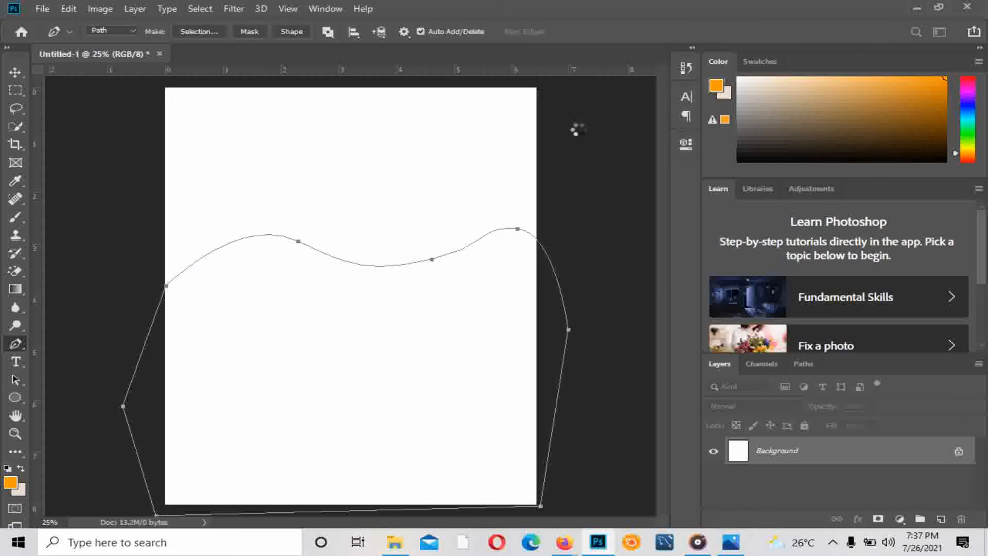
Add a new layer and fill the wave selection with a Solid Color adjustment in orange ff9c00
left_click(941, 520)
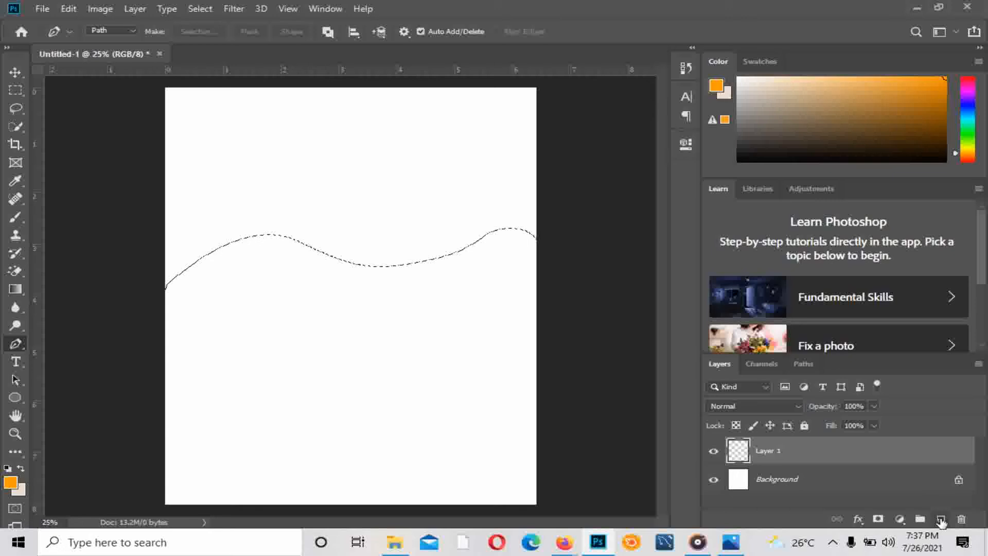
left_click(900, 520)
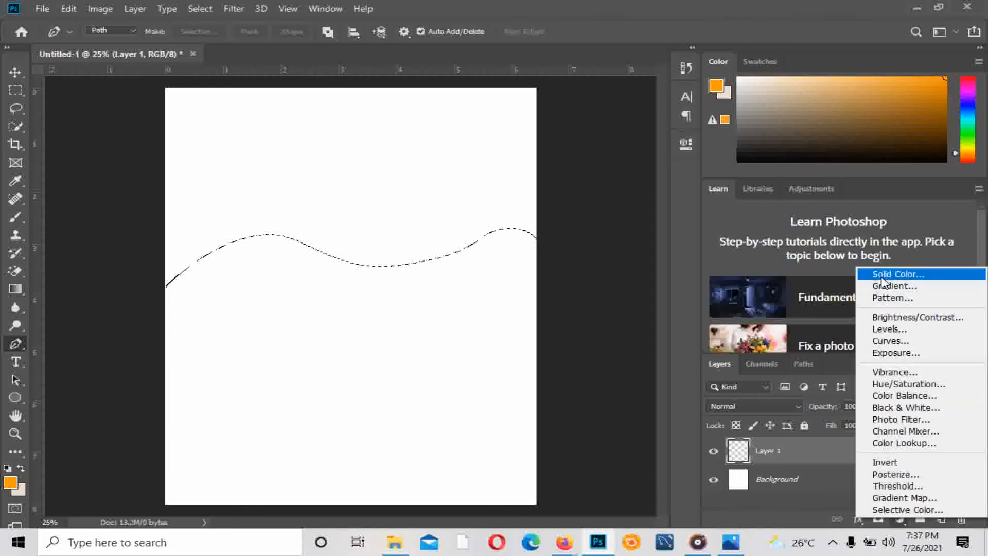
left_click(882, 275)
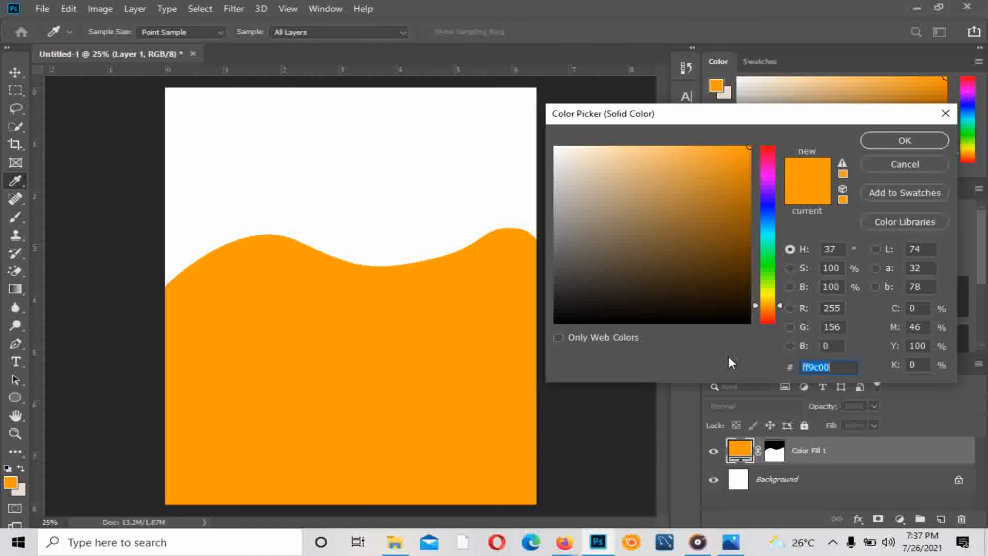
left_click(893, 141)
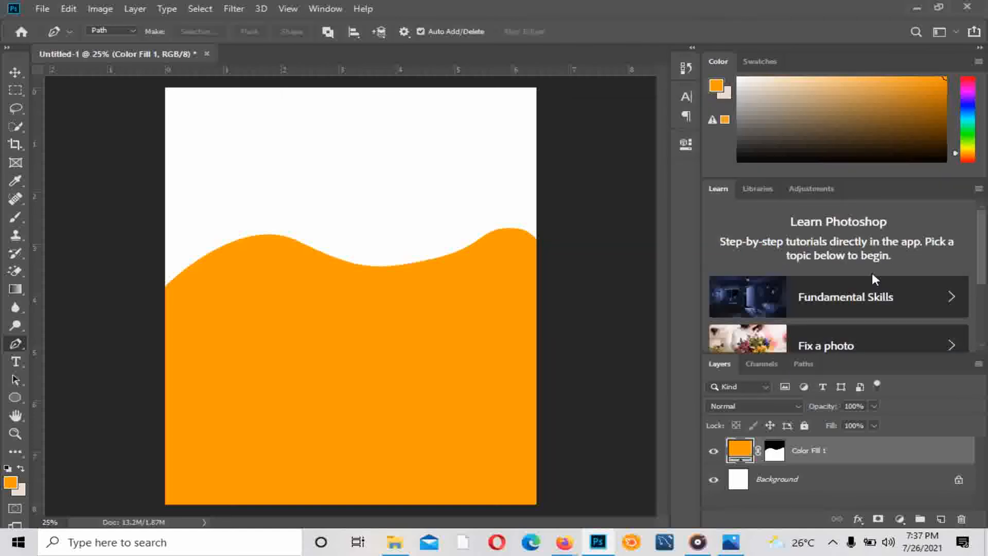
Rasterize the orange wave layer and duplicate it within the same document
right_click(807, 461)
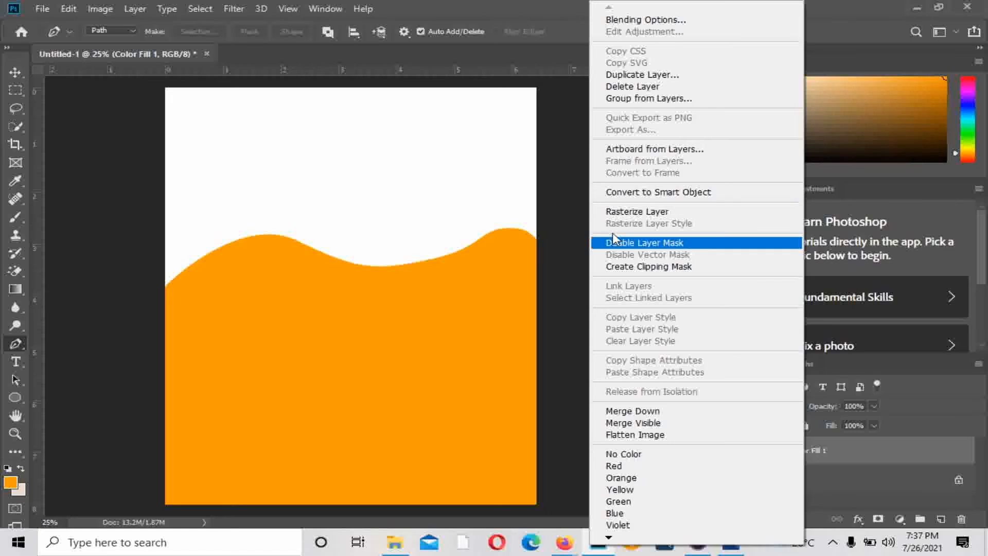
left_click(625, 215)
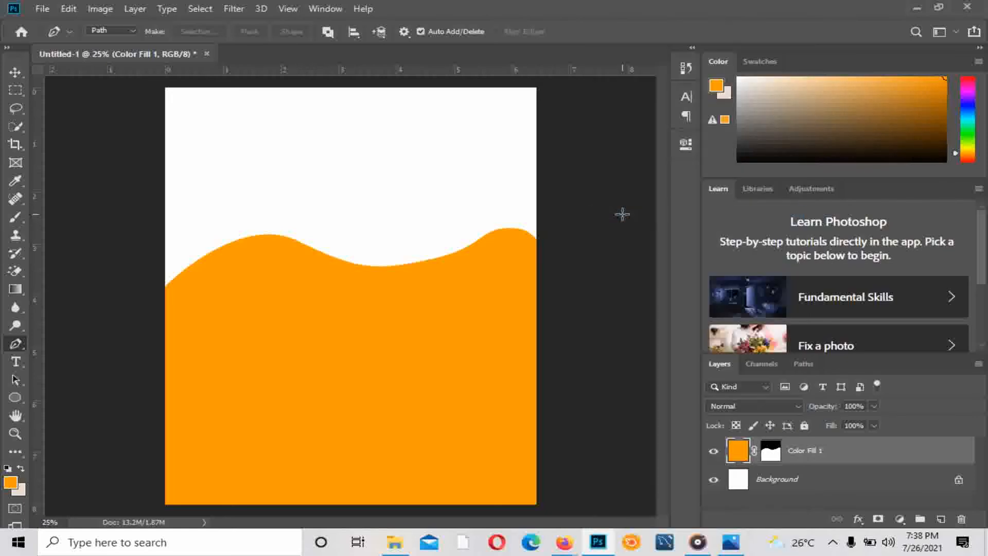
left_click(20, 75)
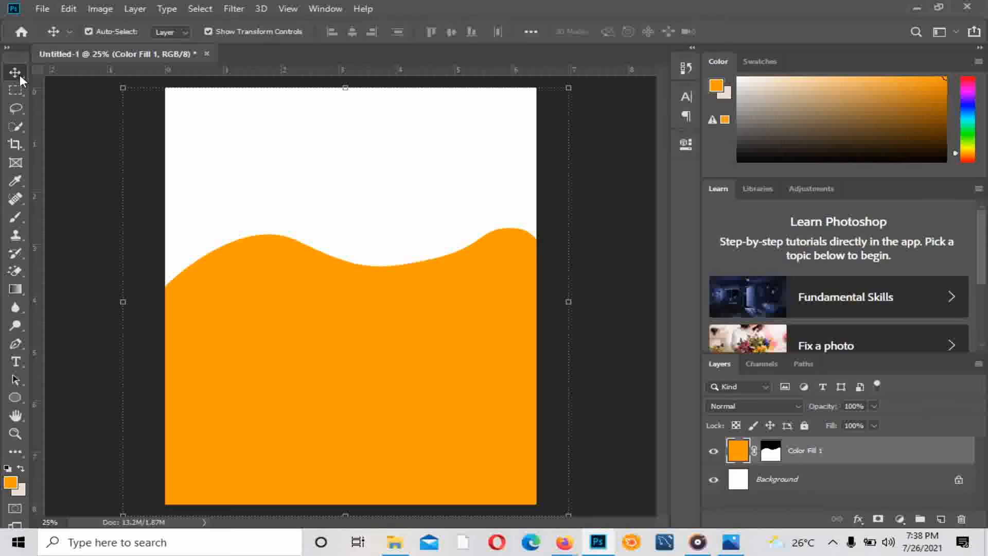
right_click(830, 460)
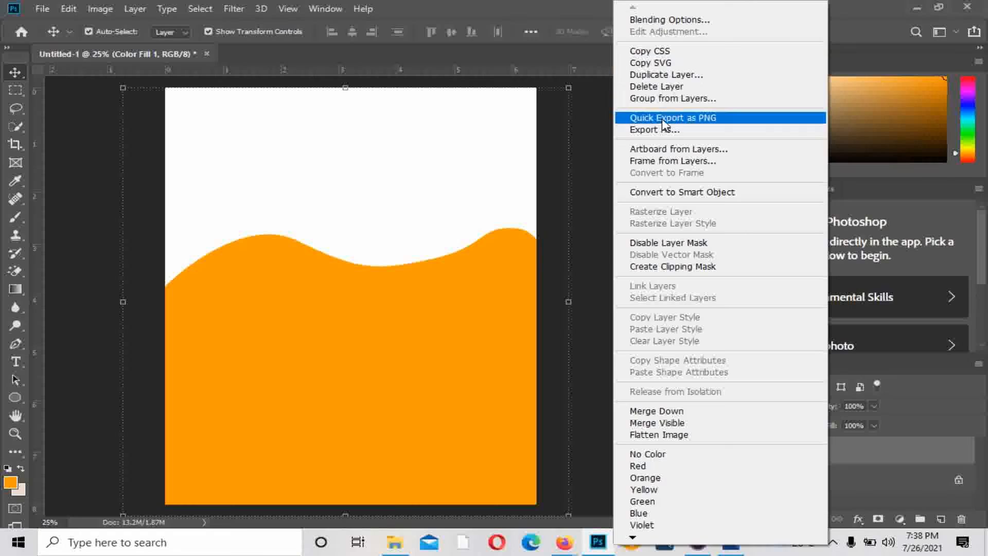
left_click(647, 74)
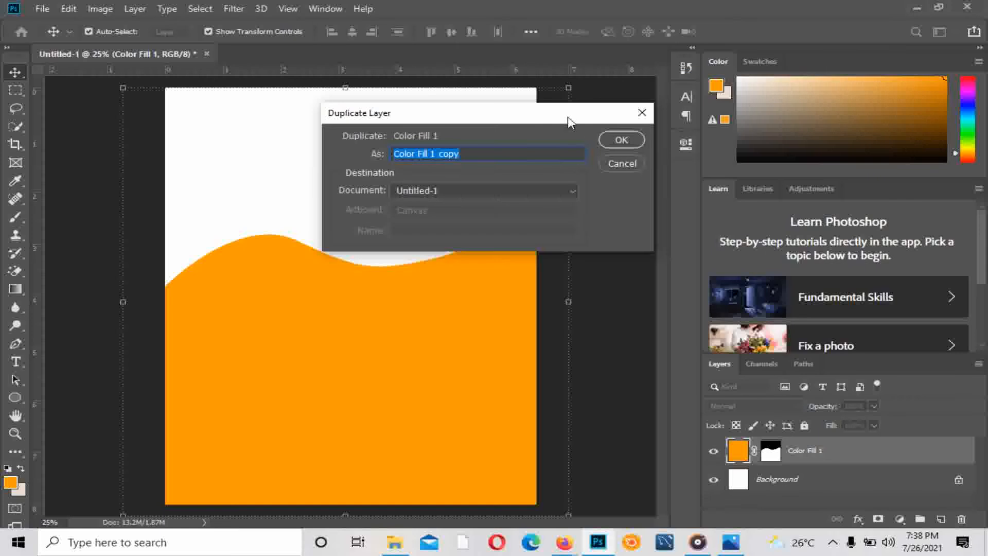
left_click(630, 143)
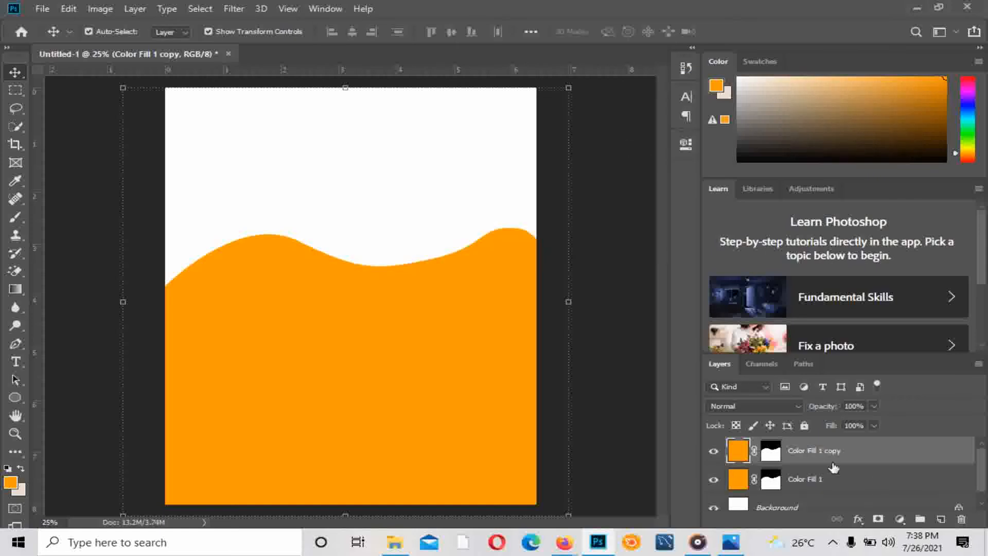
Add a Color Overlay in blue 008cdd to the duplicated wave layer
right_click(805, 452)
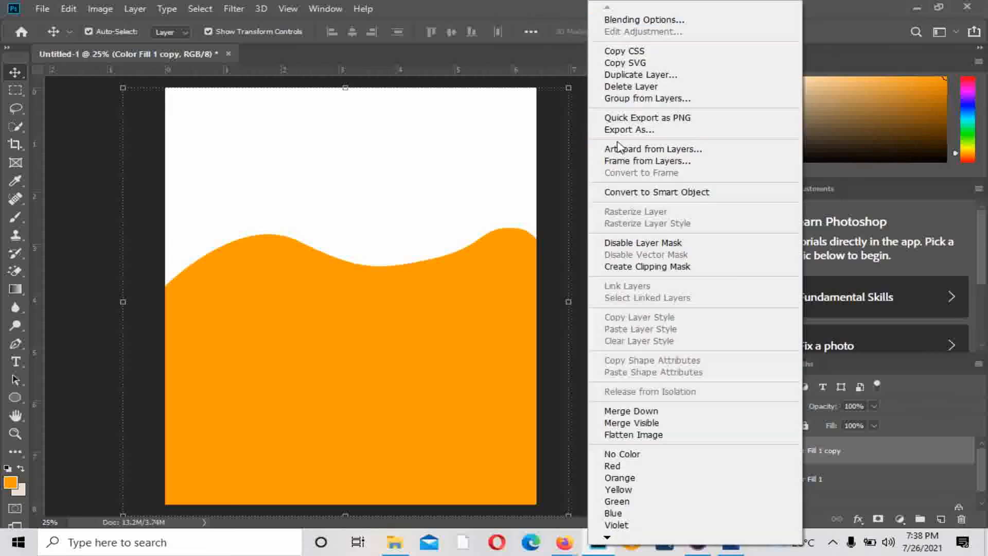
left_click(626, 18)
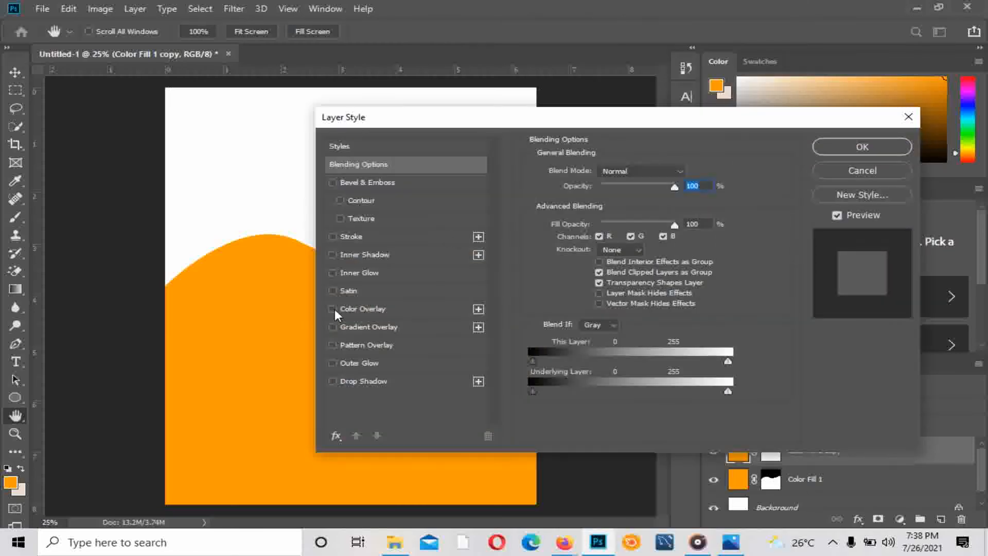
left_click(333, 308)
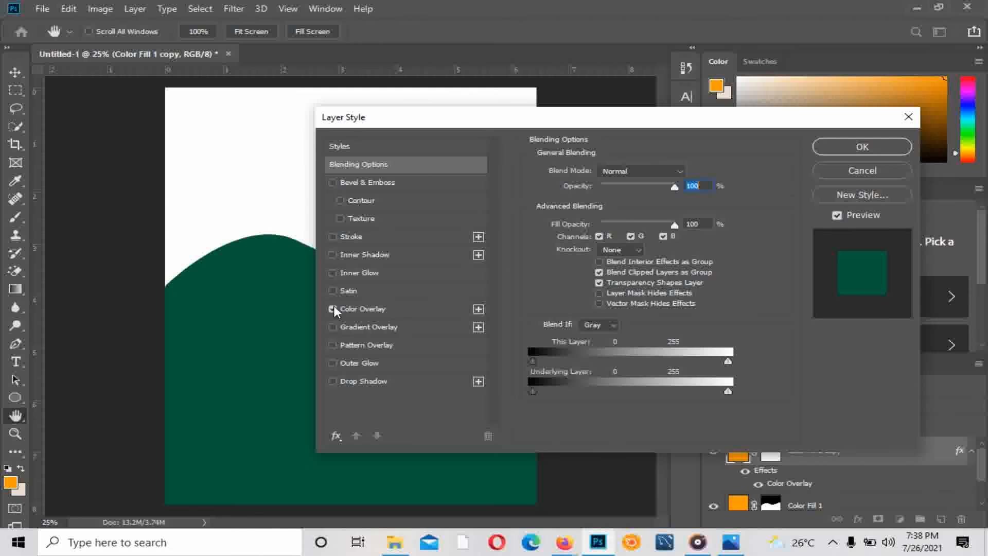
left_click(378, 311)
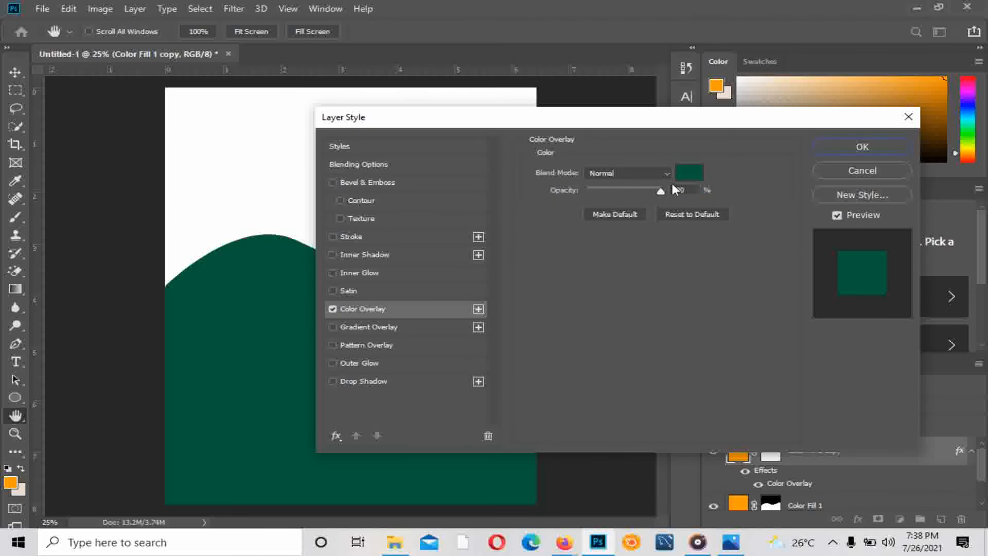
left_click(689, 173)
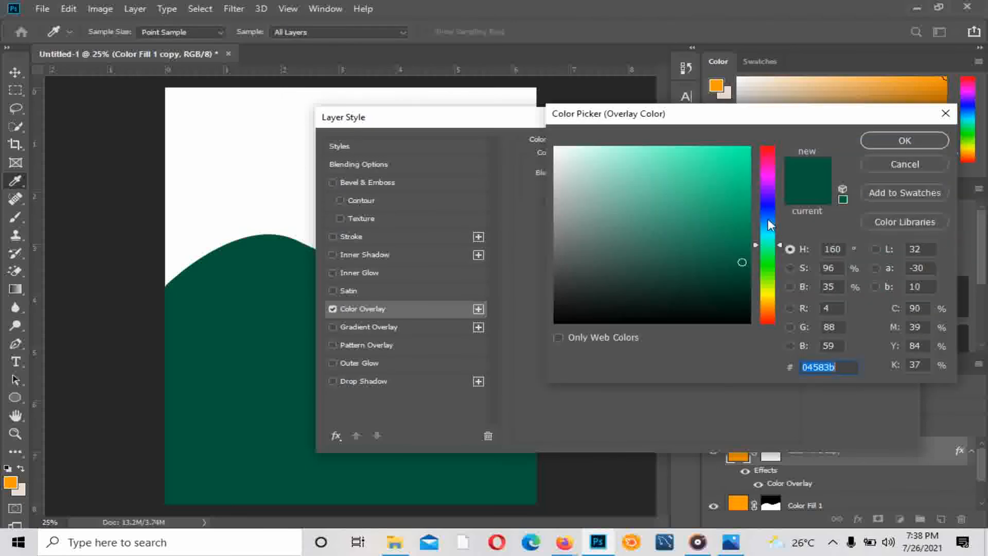
left_click_drag(771, 225, 772, 224)
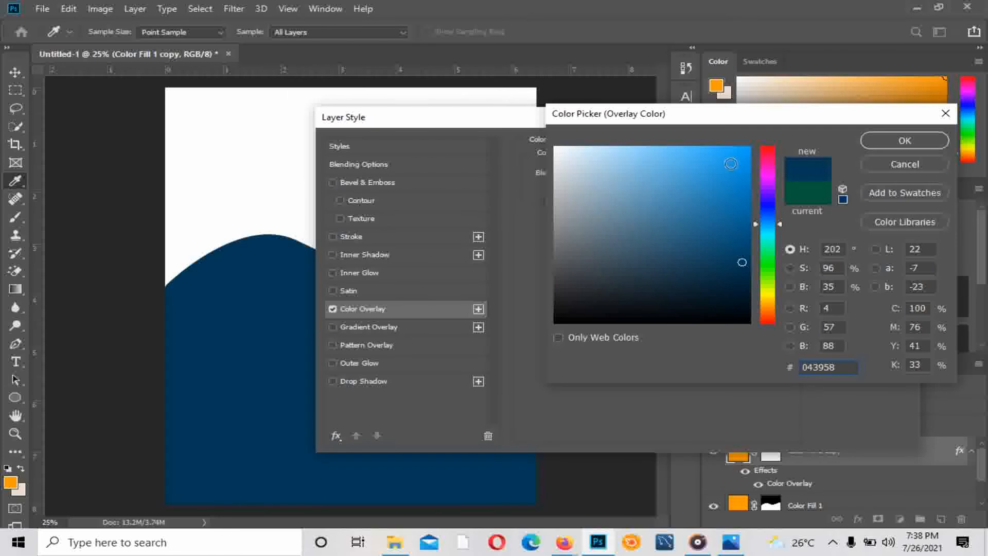
left_click_drag(732, 164, 759, 170)
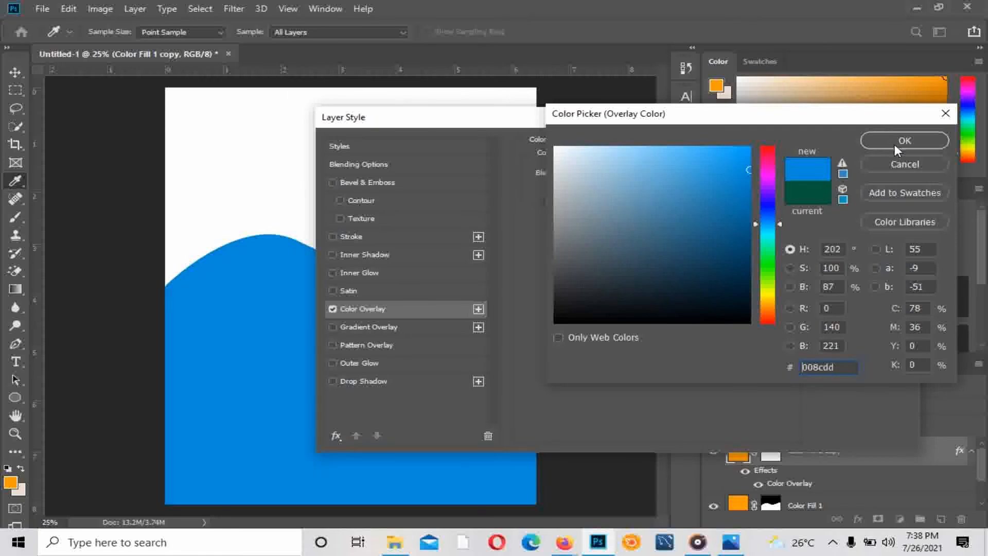
left_click(895, 142)
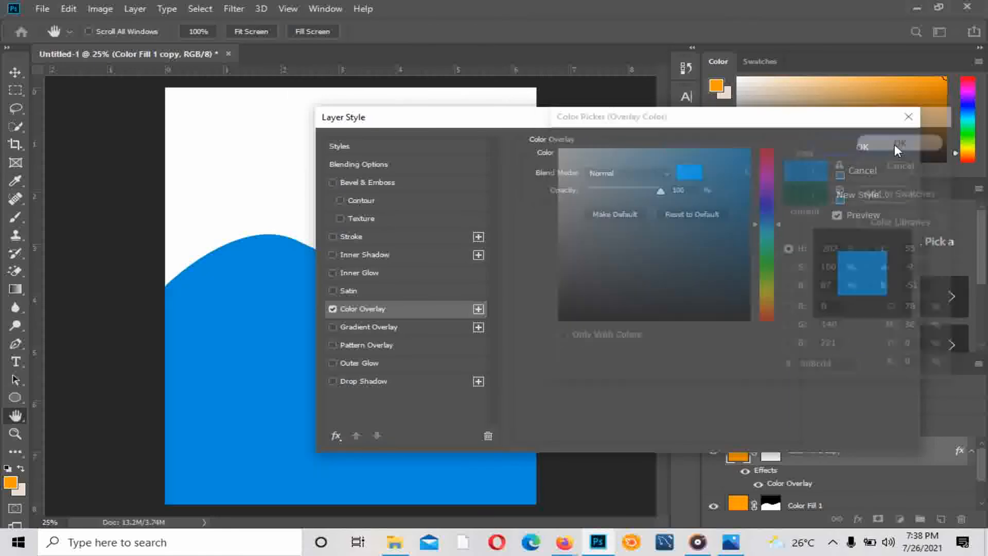
left_click(862, 147)
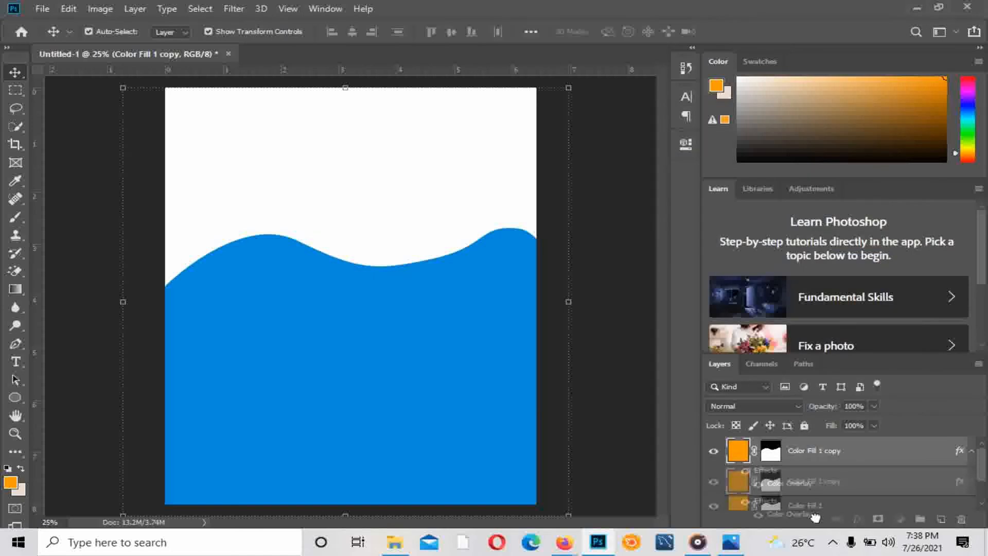
Move the blue wave copy beneath the orange wave and nudge it up to form a thin blue rim along the wavy edge
left_click_drag(815, 517, 806, 489)
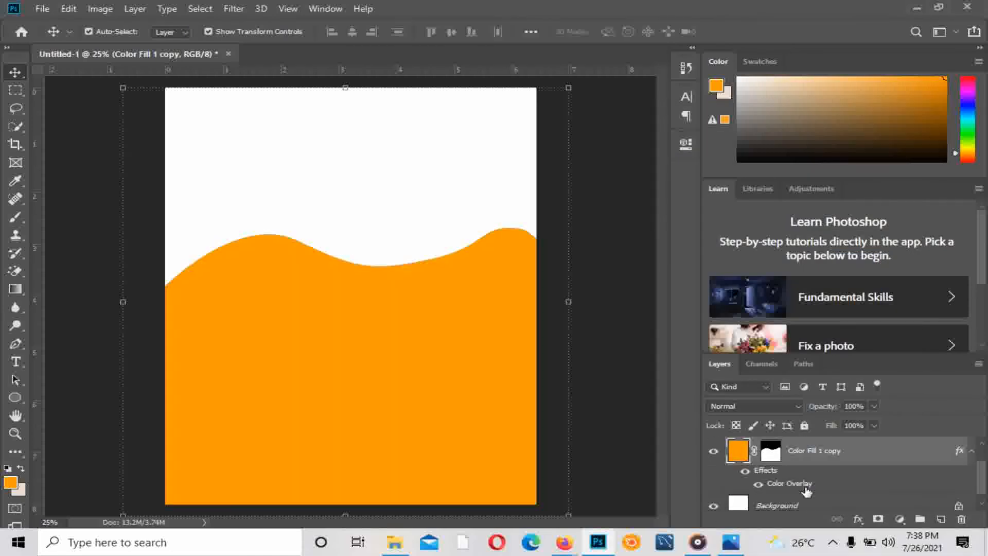
left_click_drag(985, 462, 986, 463)
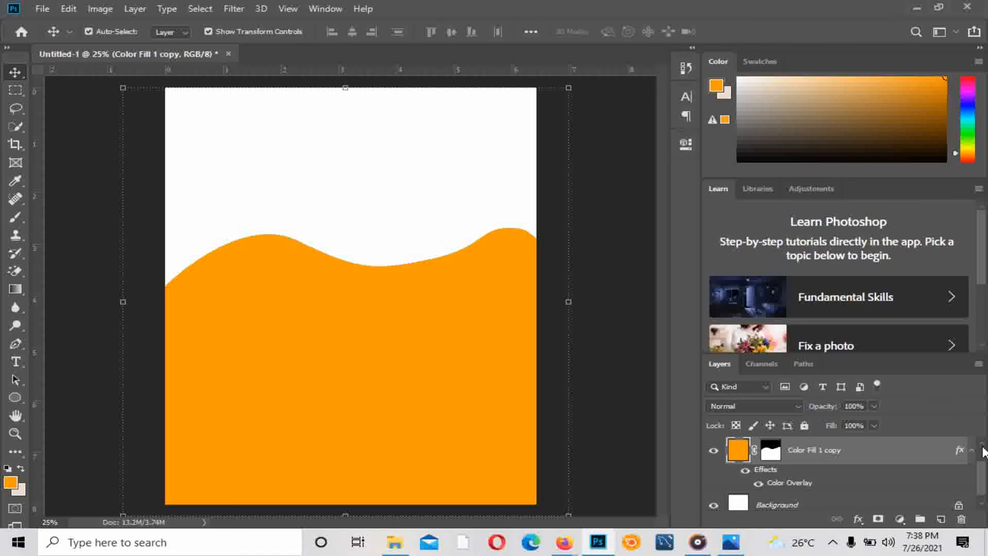
left_click(983, 445)
key("Up")
key("Up")
key("Up")
key("Up")
key("Up")
key("Up")
key("Up")
key("Up")
key("Up")
key("Up")
key("Up")
key("Up")
key("Up")
key("Up")
key("Up")
key("Up")
key("Up")
key("Up")
key("Up")
key("Up")
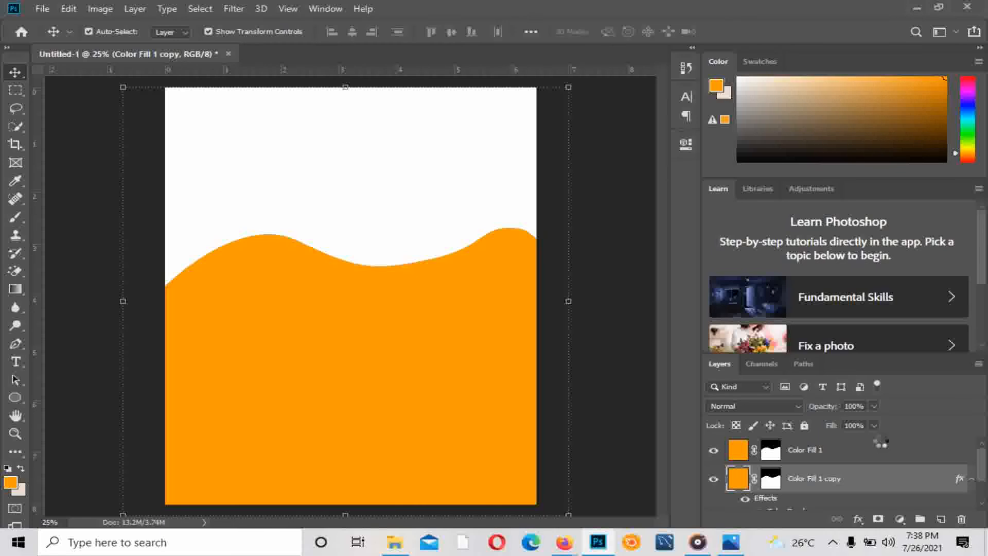
key("Up")
key("Up")
key("Up")
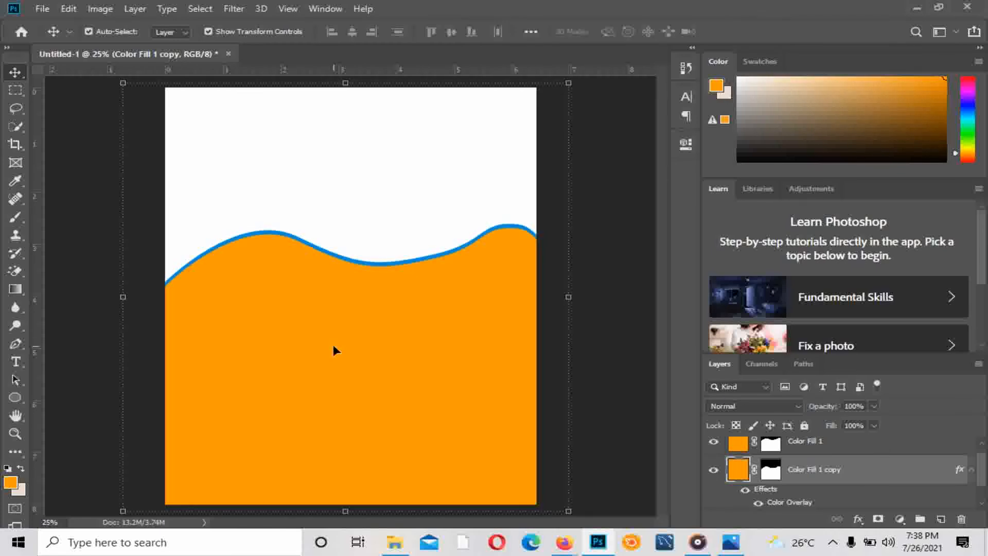
key("Down")
key("Down")
key("Down")
key("Down")
key("Down")
key("Down")
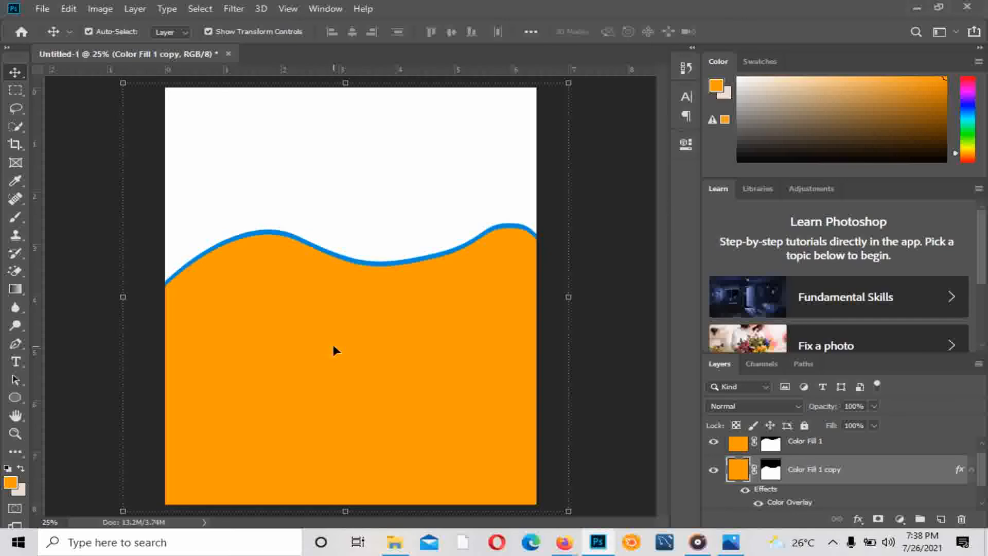
left_click(601, 341)
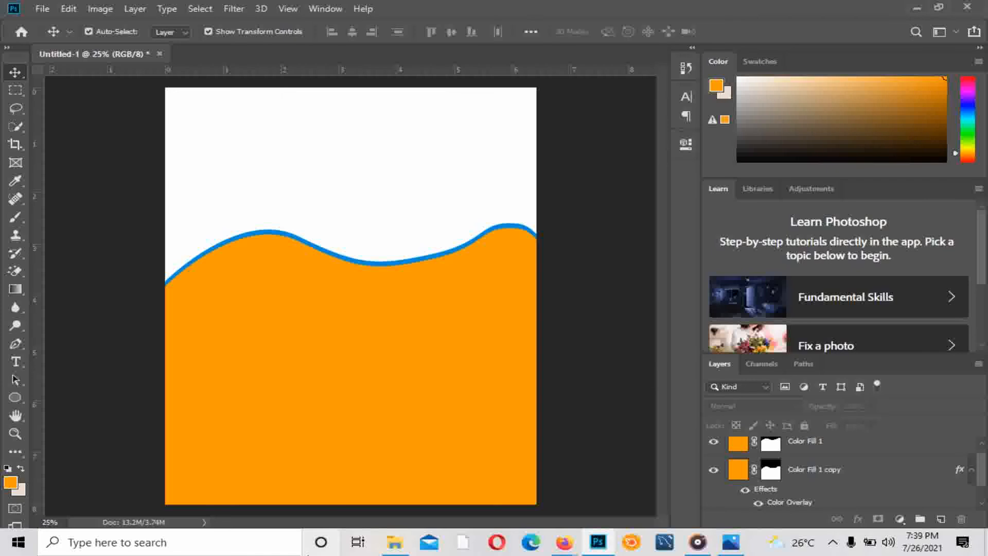
Place the Food-prices-to-surge vegetable photo from the Yentoh Flyer folder into the flyer document
left_click(393, 544)
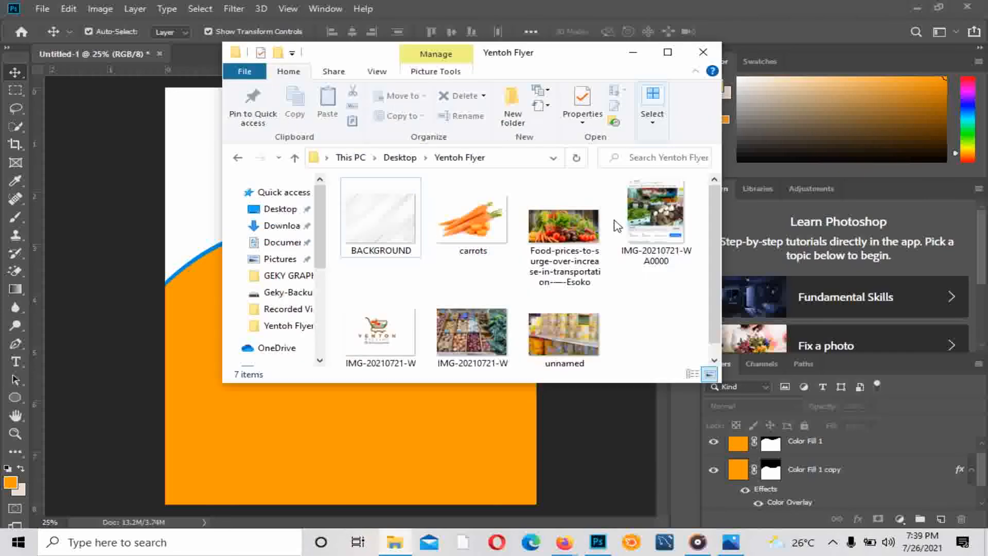
left_click(533, 233)
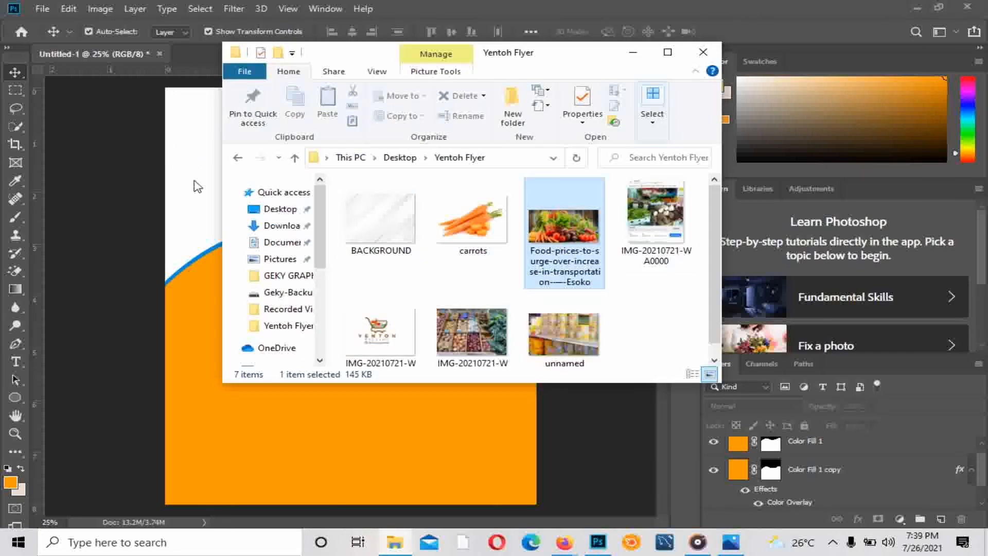
left_click_drag(197, 186, 194, 180)
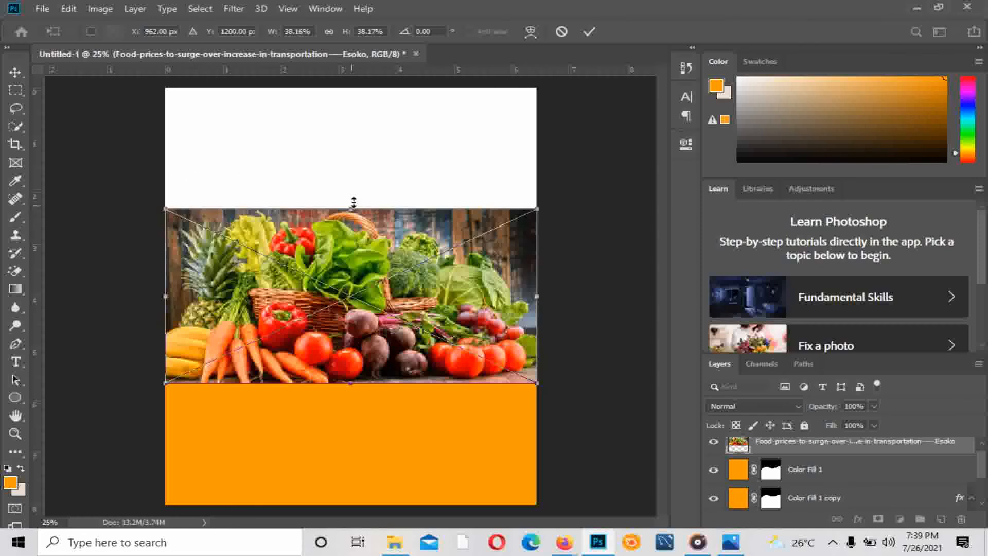
Scale the vegetable photo to about 52% across the upper page and move its layer beneath both wave layers
left_click_drag(352, 204, 354, 114)
left_click_drag(365, 224, 369, 184)
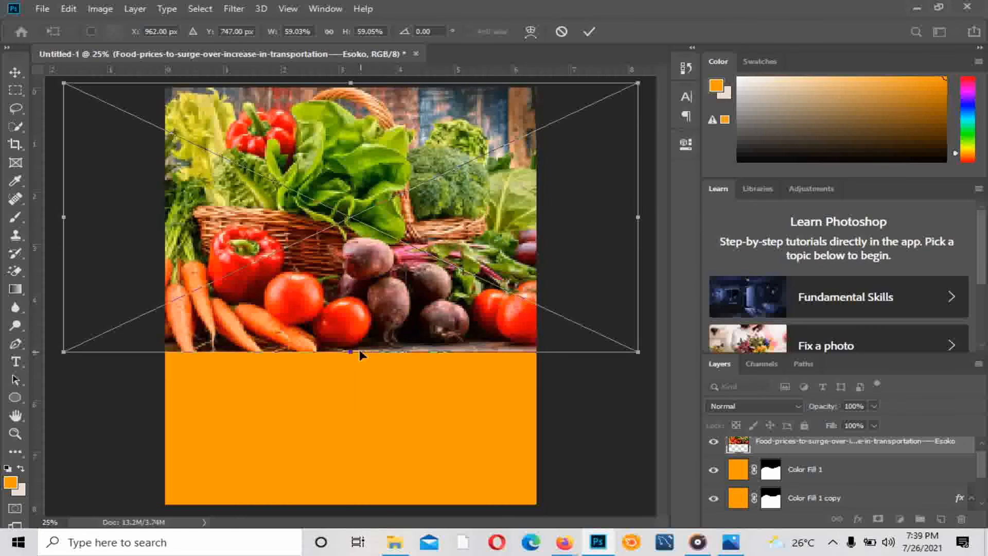
left_click_drag(360, 355, 355, 322)
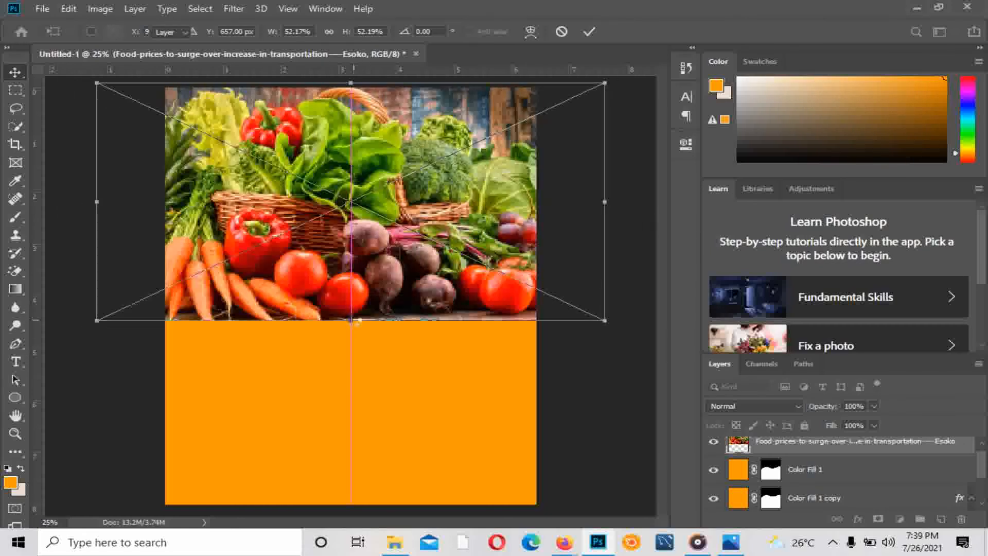
left_click(590, 32)
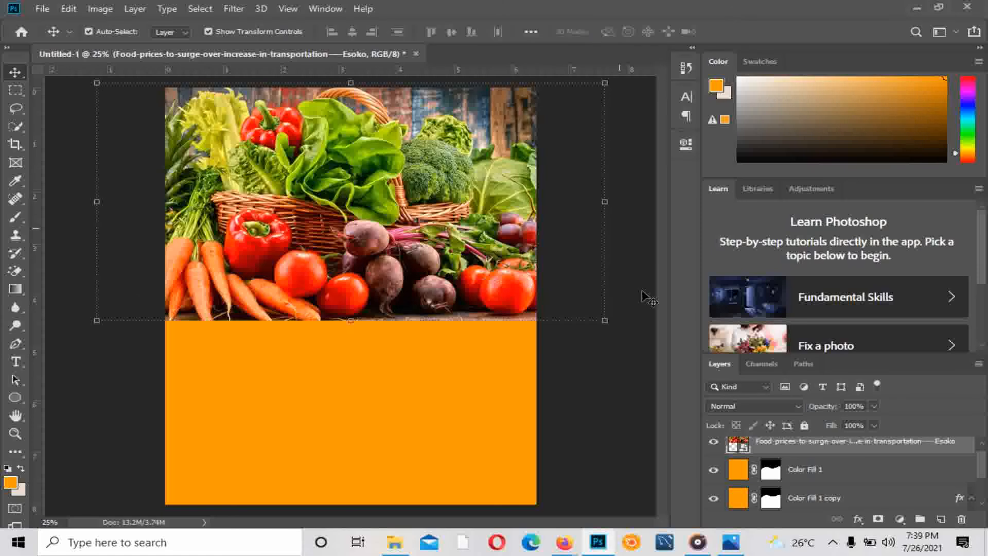
left_click_drag(796, 447, 795, 492)
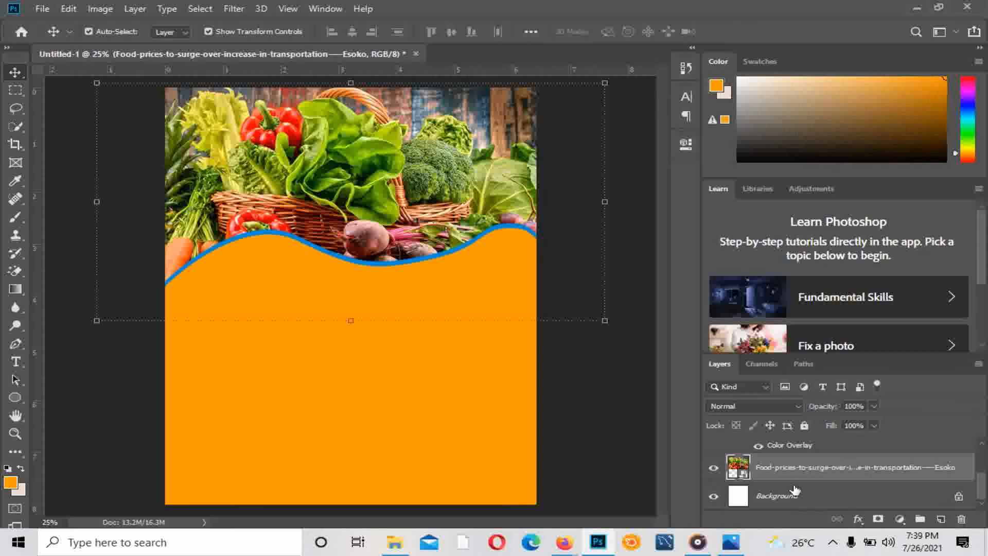
Duplicate the orange wave layer and place the BACKGROUND image from the Yentoh Flyer folder above the copy
left_click(400, 376)
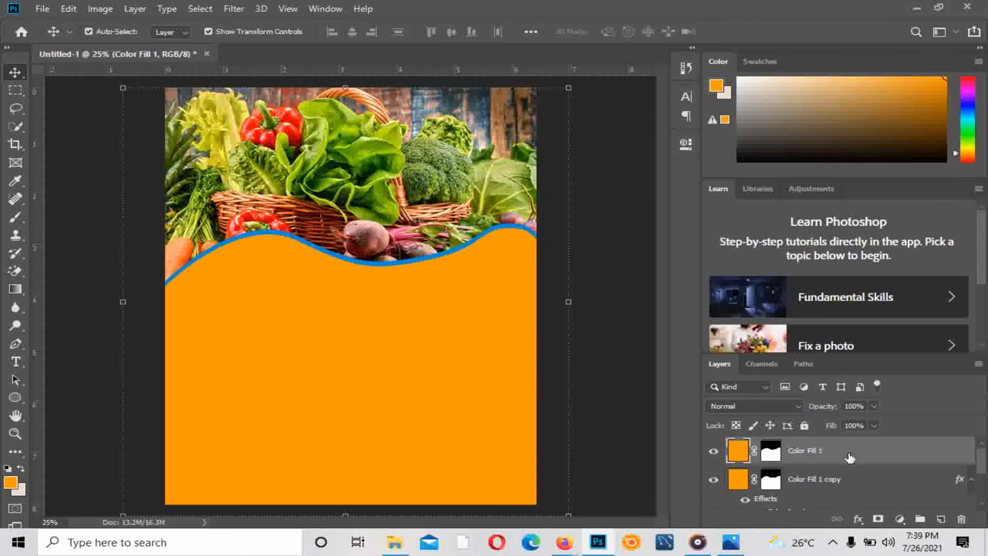
left_click_drag(850, 457, 941, 522)
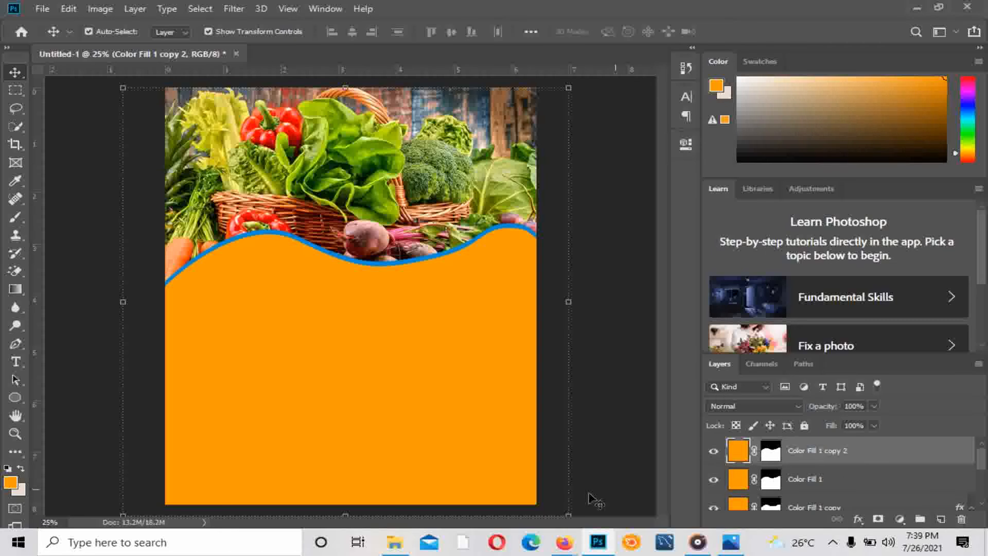
left_click(387, 550)
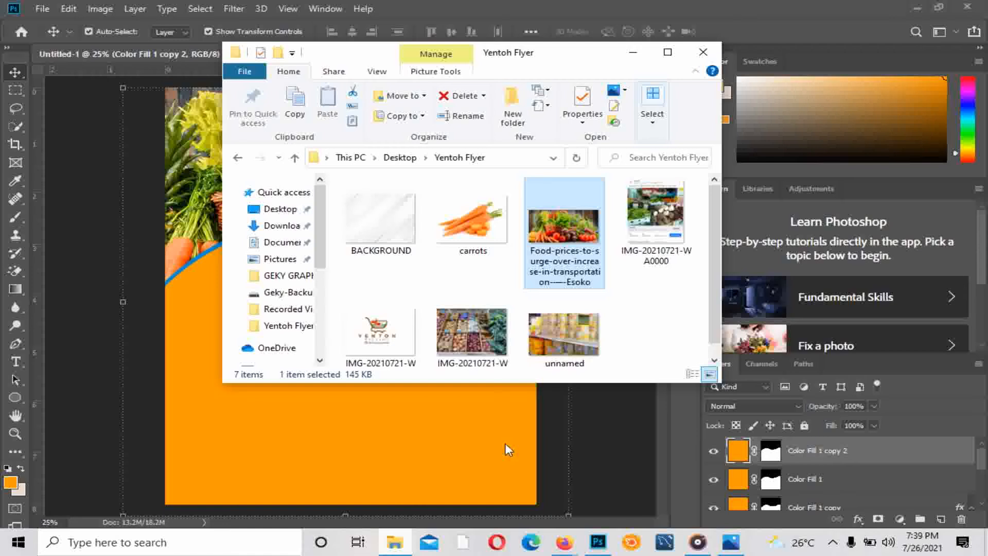
left_click(371, 212)
left_click_drag(188, 343, 215, 355)
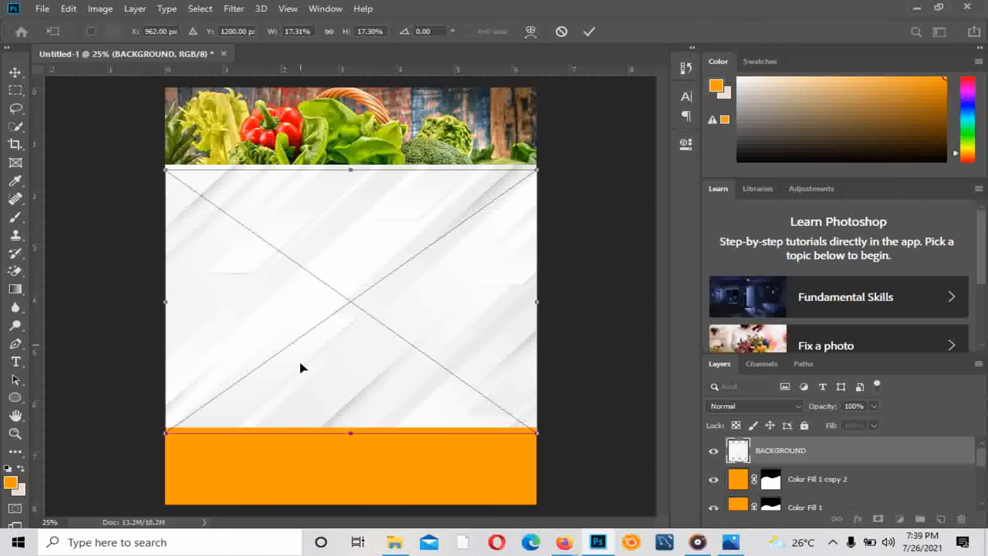
Move the BACKGROUND image down and scale it to about 19.8%, covering the whole wave area to the page's lower edge
left_click_drag(300, 364, 300, 409)
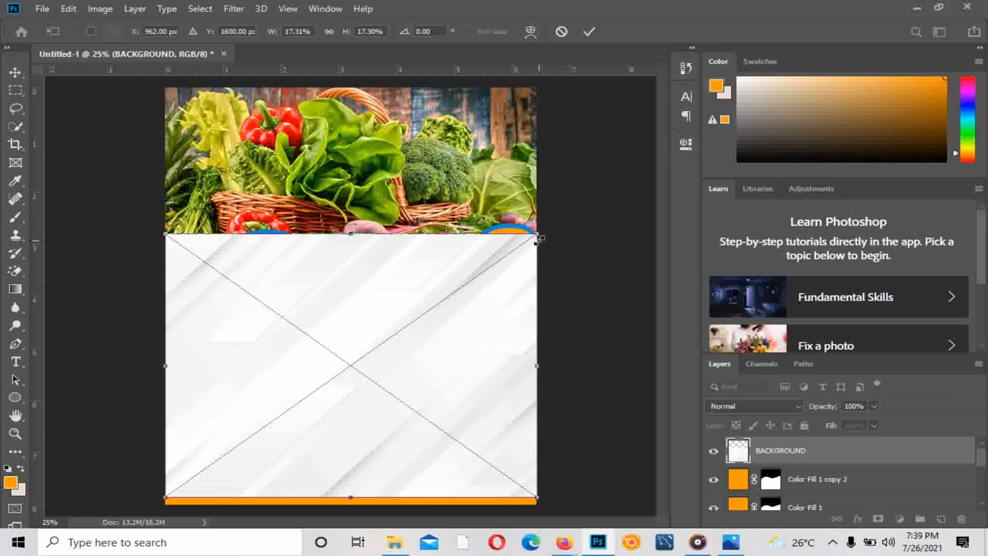
left_click_drag(539, 236, 579, 203)
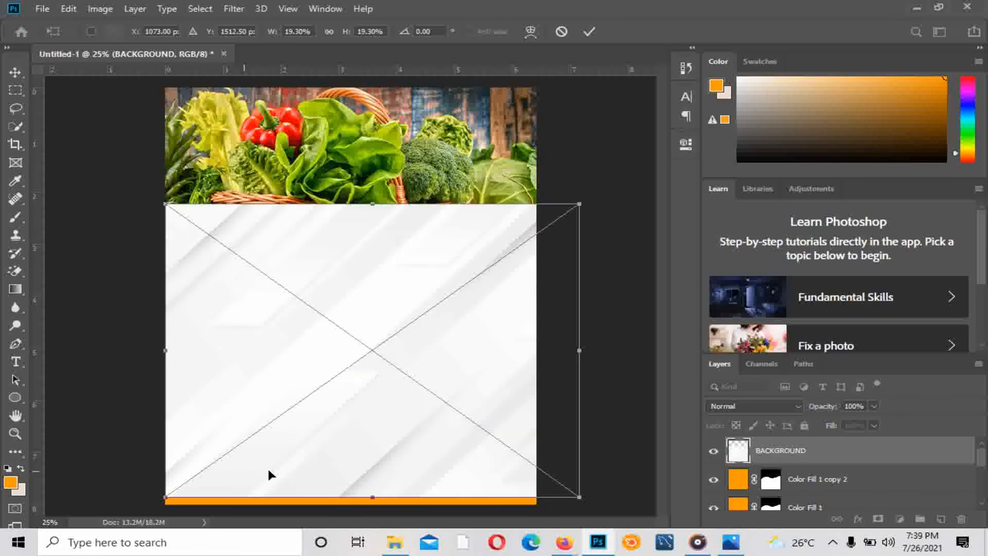
left_click_drag(372, 495, 373, 505)
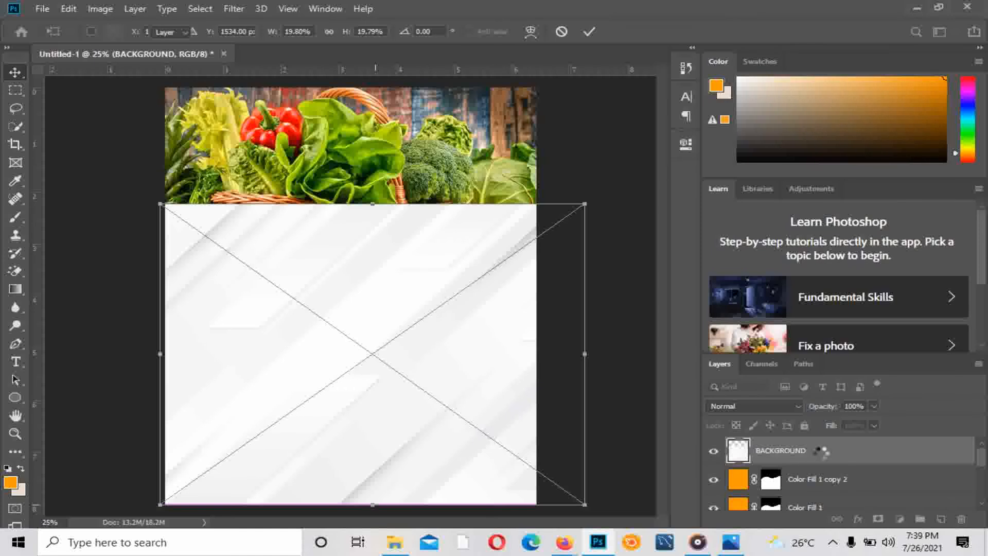
Clip the BACKGROUND image to the orange wave copy directly beneath it and merge the two layers
right_click(822, 457)
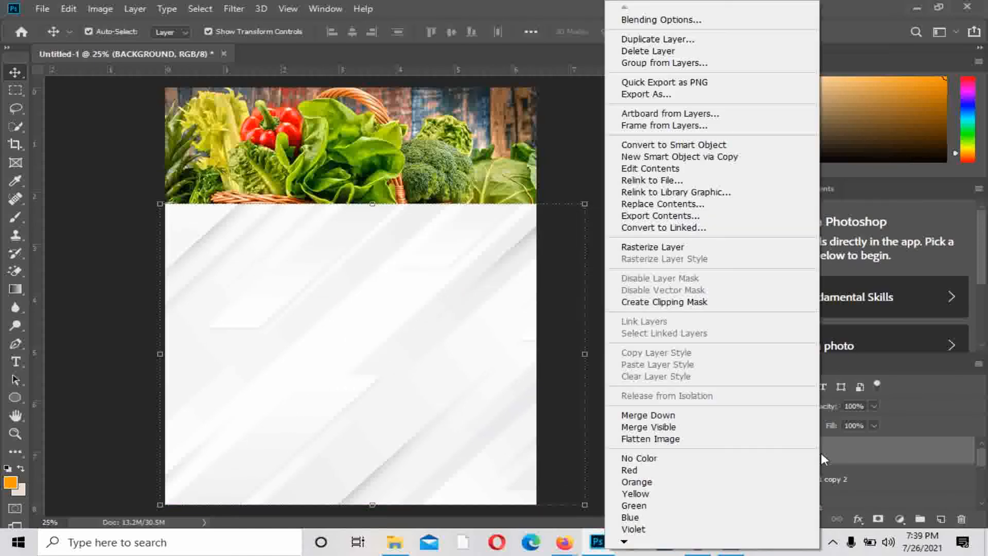
left_click(650, 302)
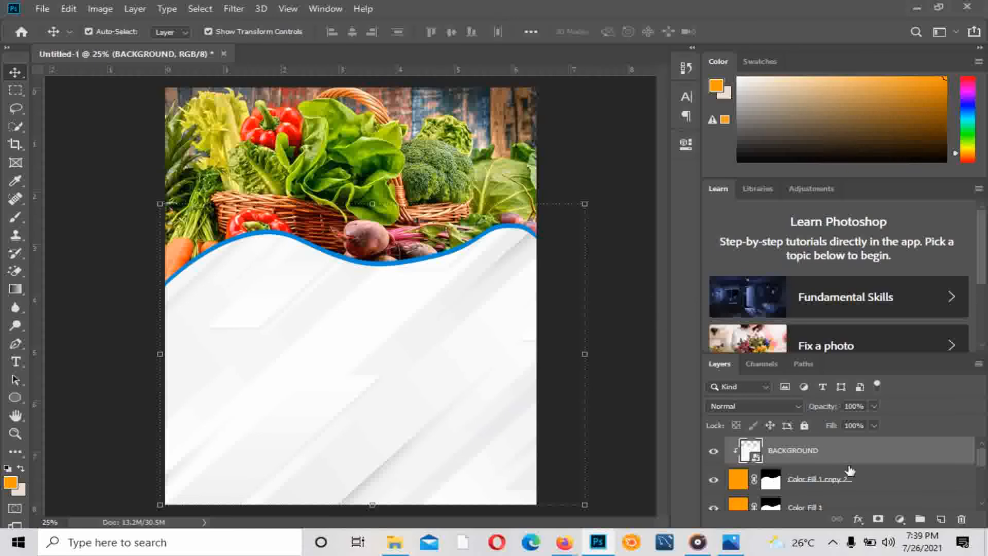
left_click(878, 480, "shift")
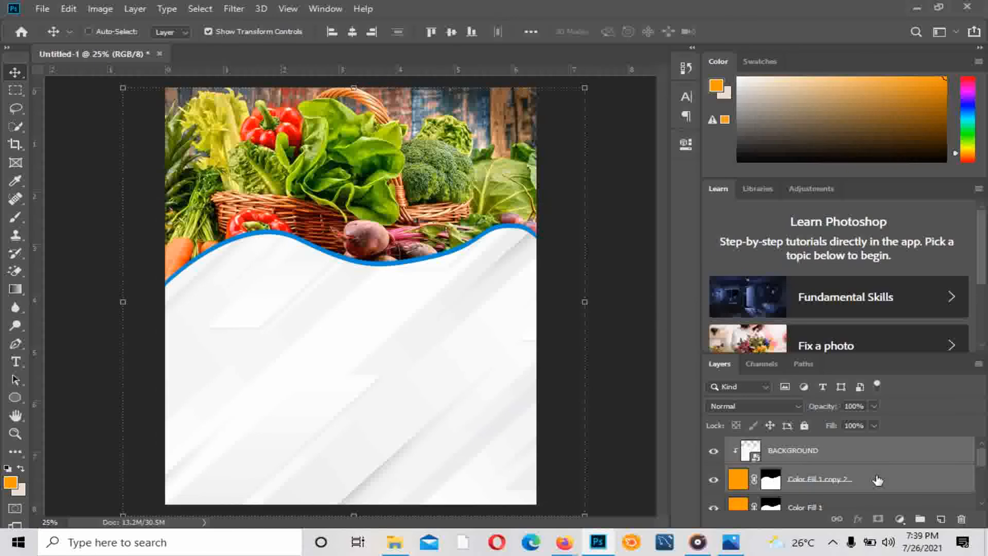
right_click(823, 460)
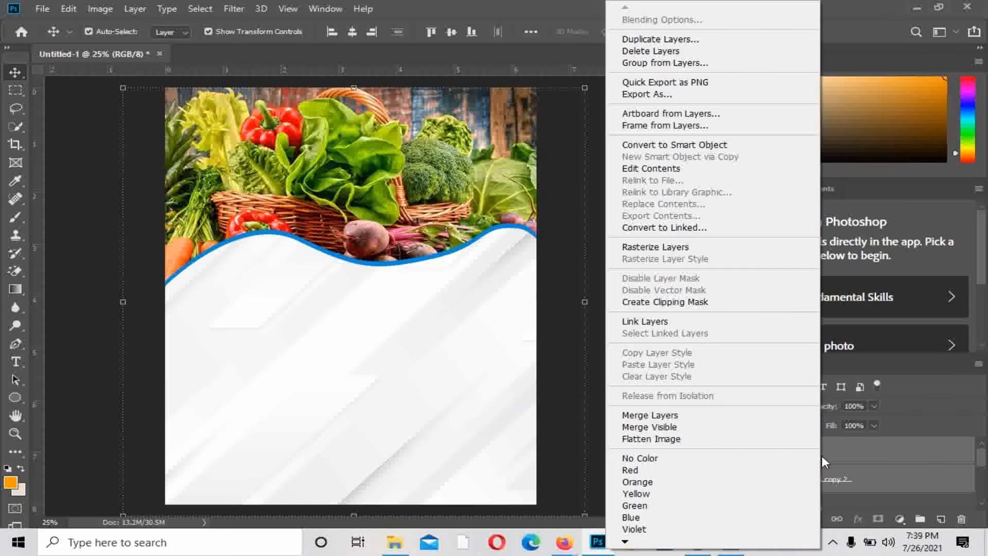
left_click(642, 418)
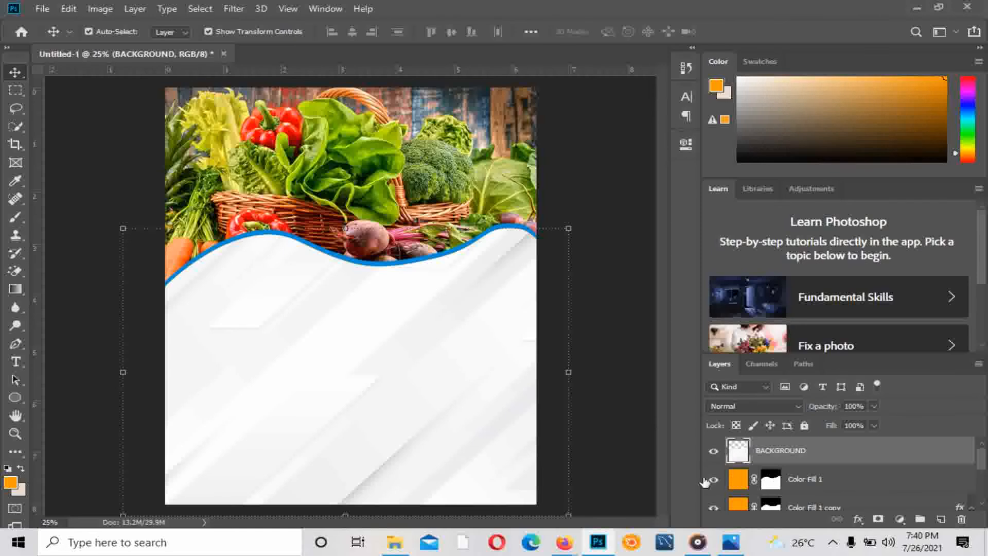
Nudge the merged BACKGROUND wave down to expose a thin orange rim below the blue one
key("shift+Down")
key("shift+Down")
key("shift+Down")
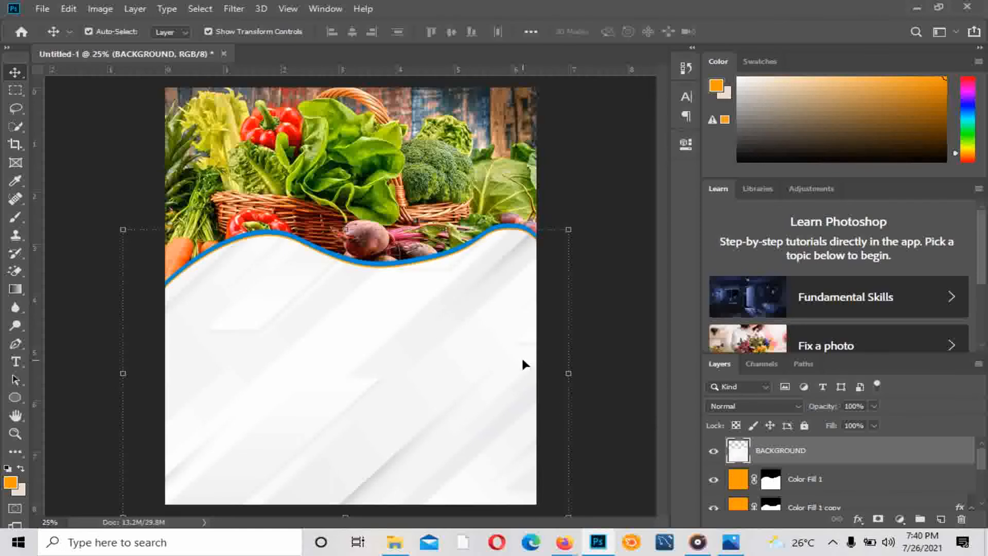
Nudge the merged BACKGROUND wave further down to widen the orange rim beneath the blue one, and deselect the layer
key("shift+Down")
key("shift+Down")
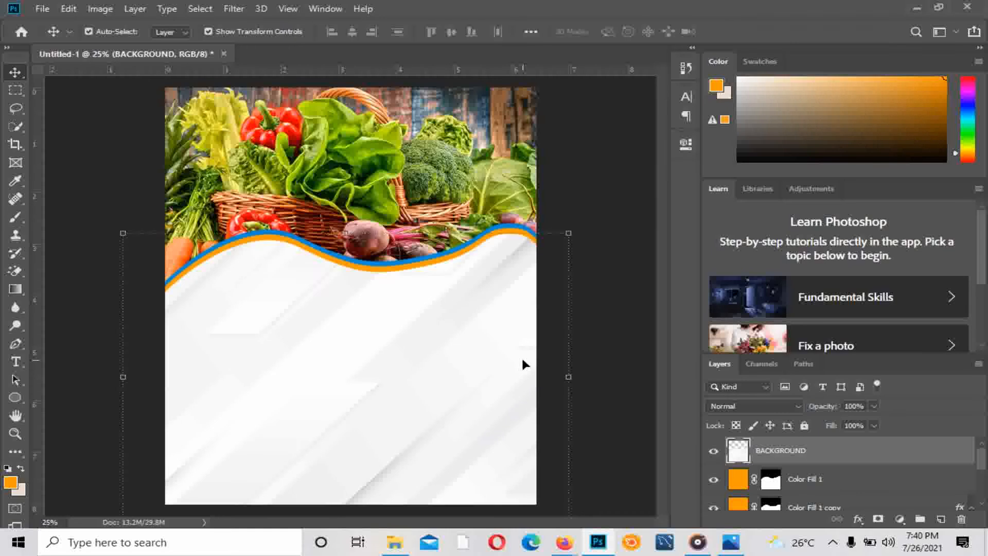
key("shift+Up")
left_click(625, 256)
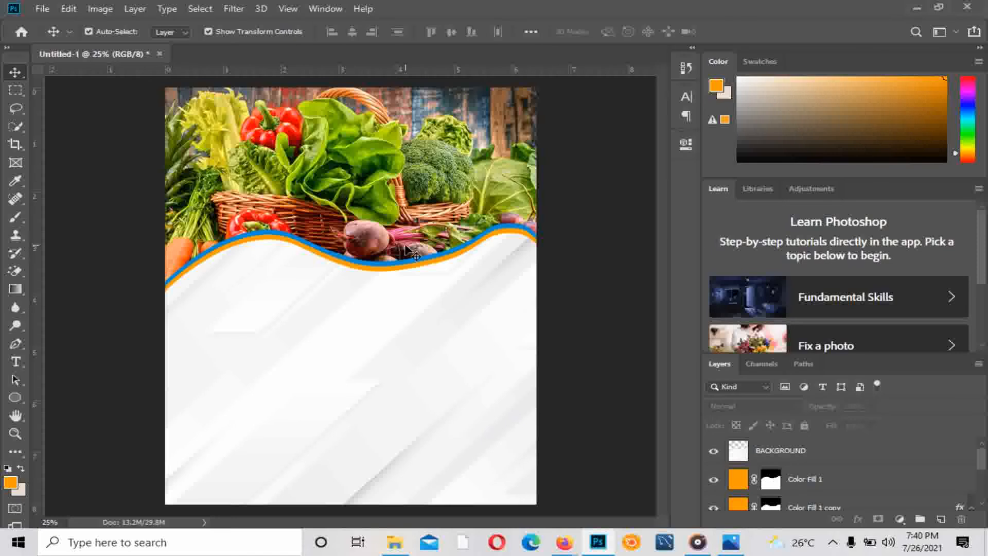
Start a Pen tool path on the page's left edge, over the vegetable photo above the wave
left_click(16, 345)
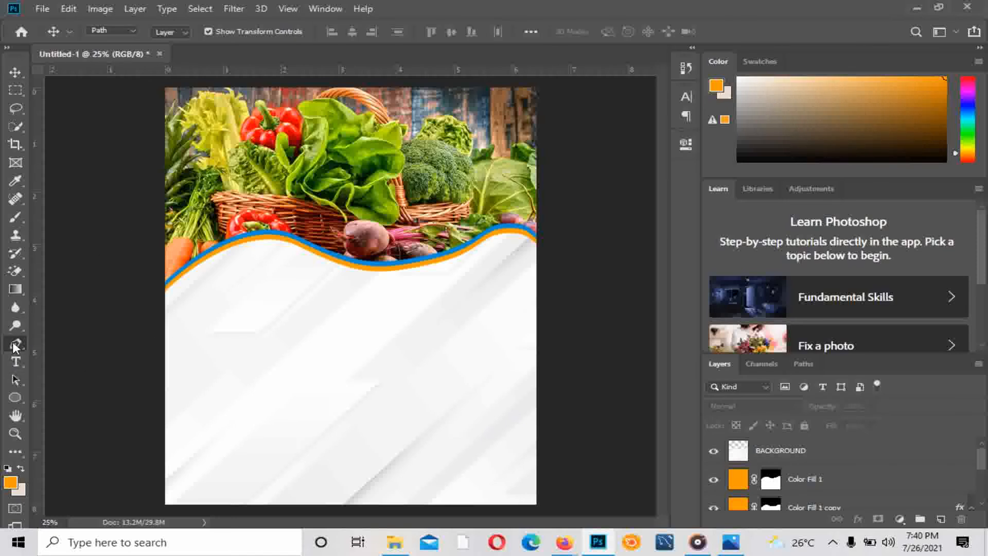
left_click(164, 200)
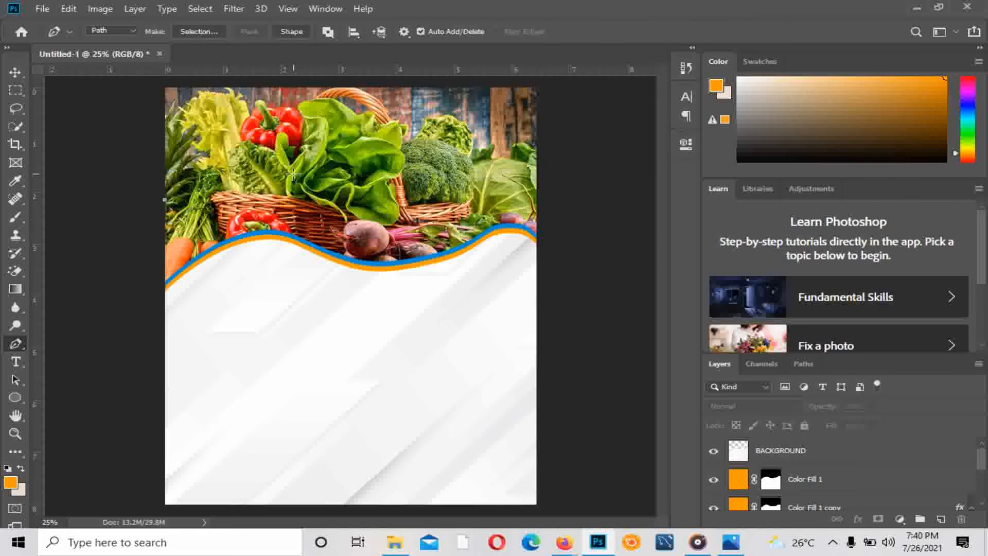
left_click_drag(293, 175, 313, 215)
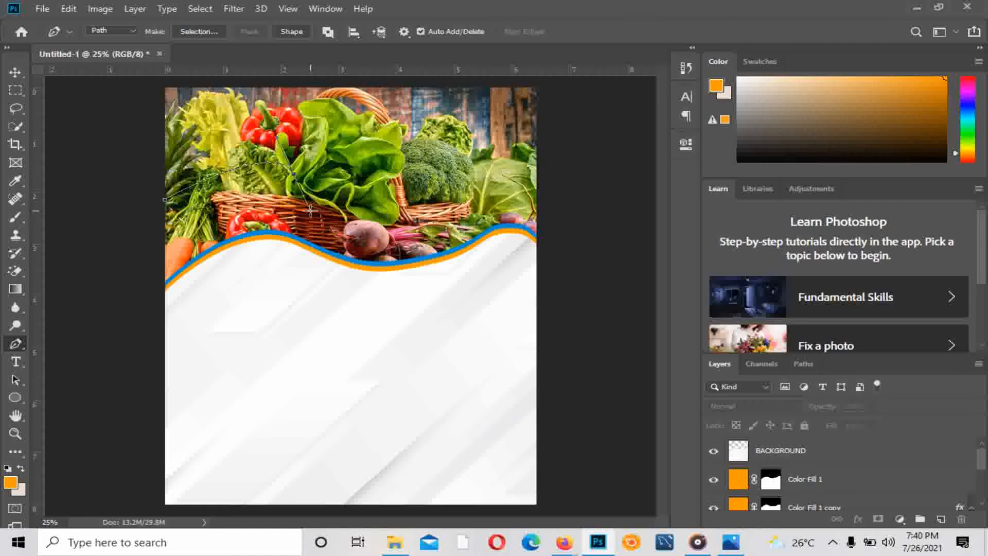
left_click_drag(258, 386, 192, 439)
key("ctrl+z")
key("ctrl+z")
left_click_drag(278, 352, 237, 501)
key("ctrl+z")
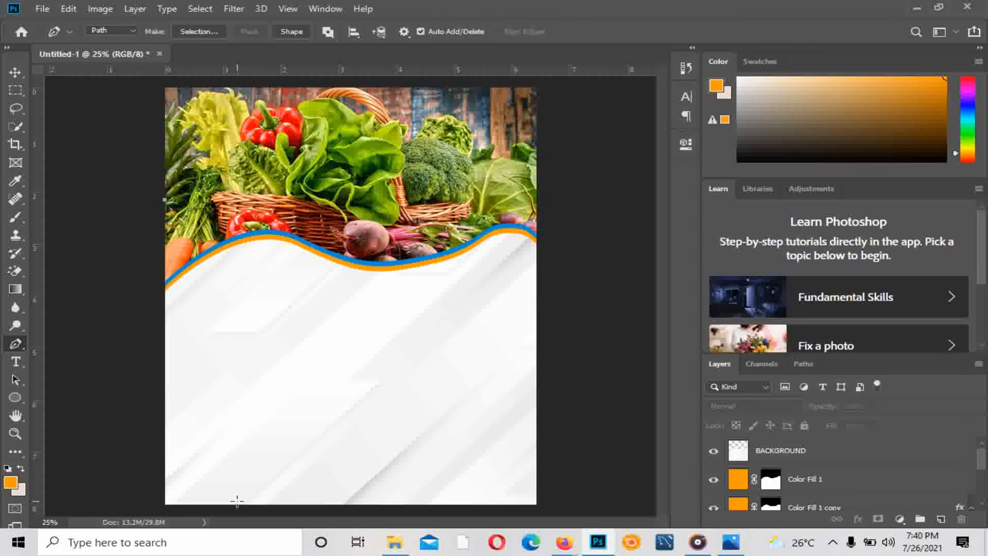
left_click_drag(212, 392, 219, 448)
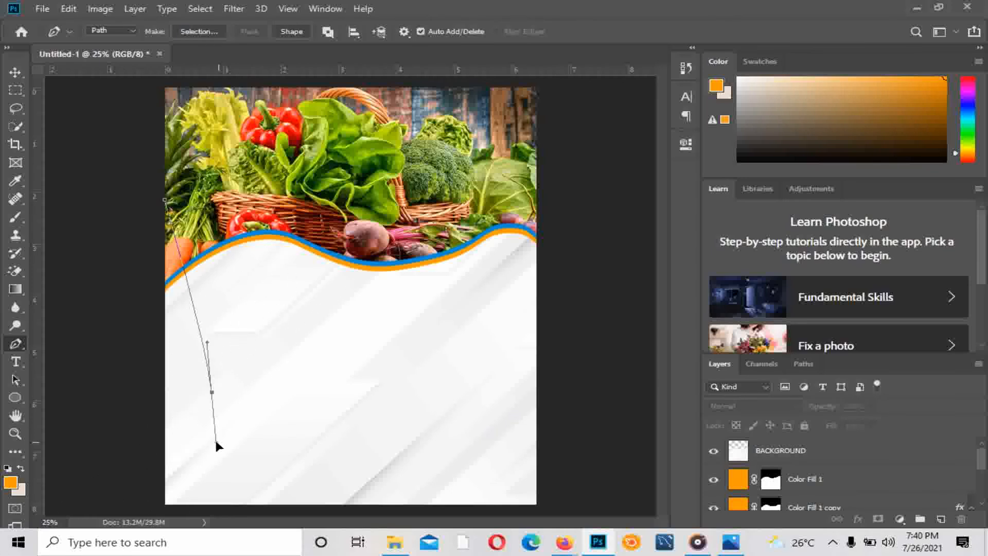
key("ctrl+z")
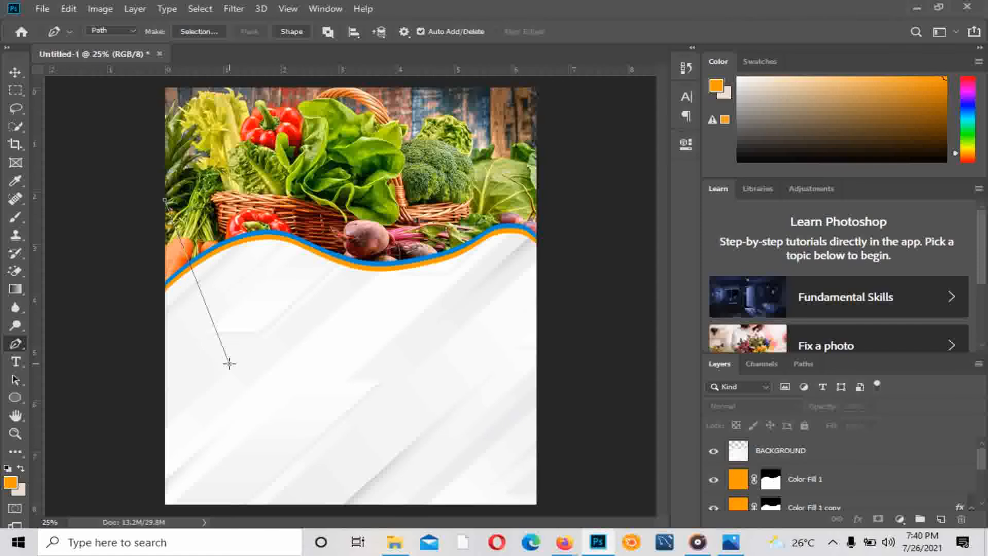
Curve the pen path over the basket and down to a pointed tip on the white area, adjusting its handles for a rounded right side
left_click(197, 283)
left_click_drag(197, 286, 296, 222)
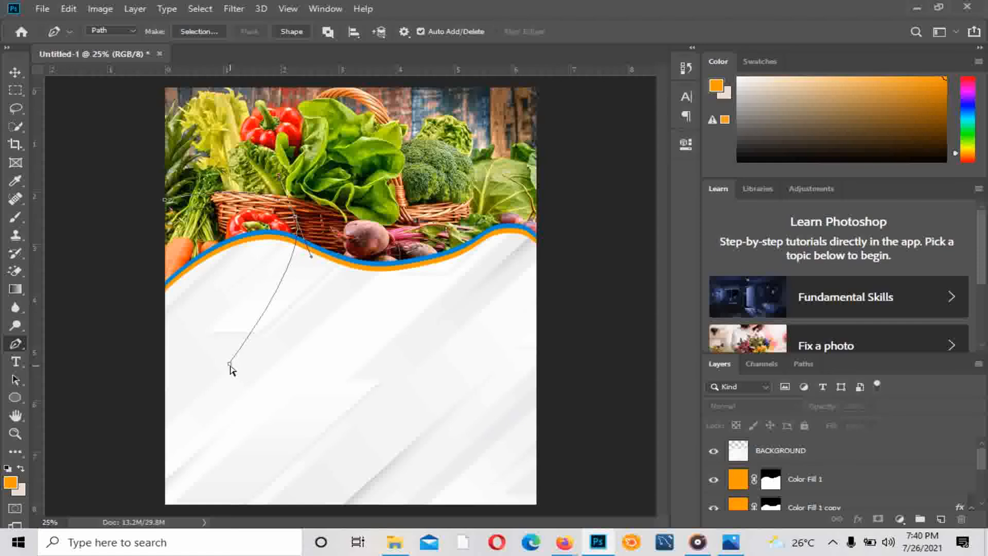
left_click_drag(230, 366, 246, 392)
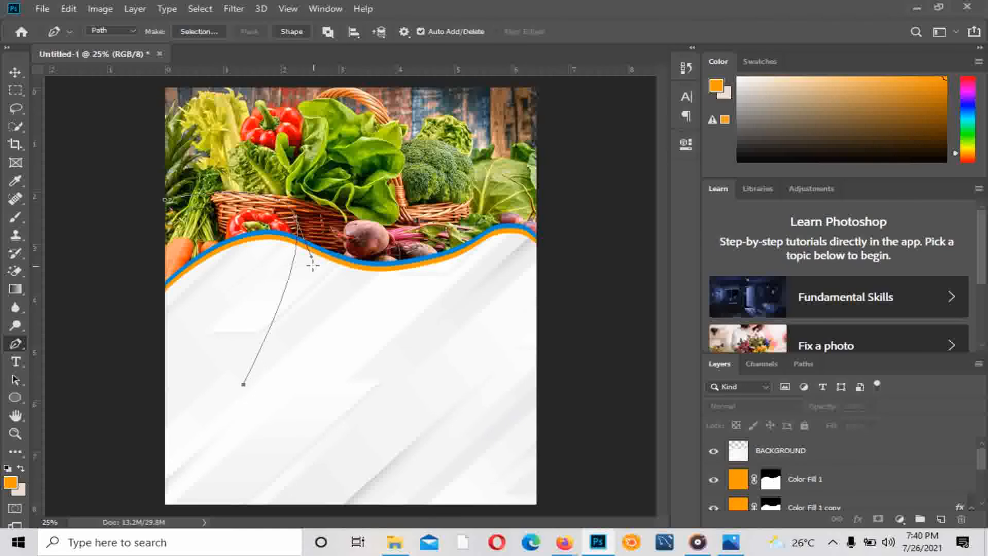
left_click_drag(311, 259, 328, 276)
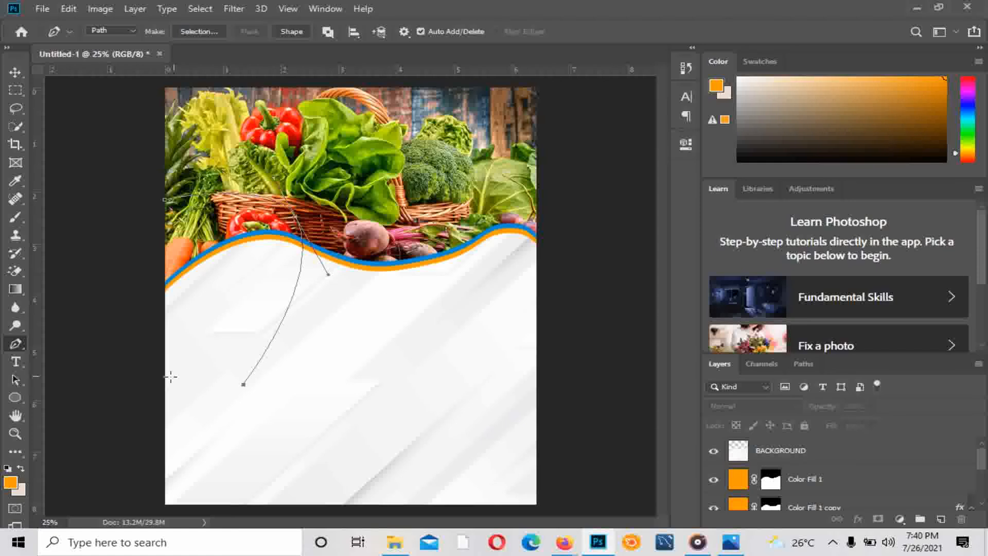
Close the pen path with a curve that bulges past the page's left edge and returns to the starting anchor
left_click_drag(121, 261, 138, 68)
key("ctrl+z")
left_click(152, 202)
key("ctrl+z")
left_click(166, 203)
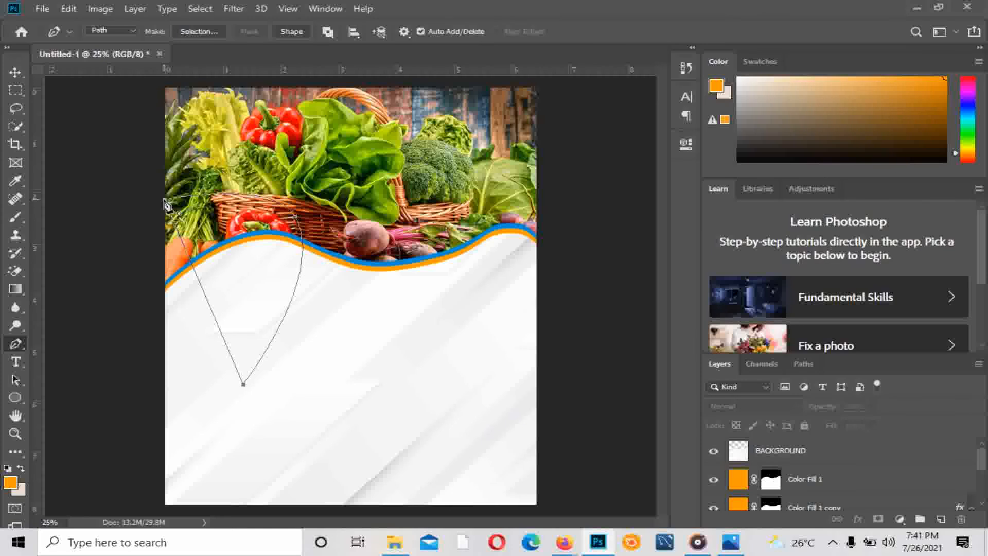
left_click_drag(126, 331, 133, 170)
key("ctrl+z")
left_click_drag(165, 200, 180, 227)
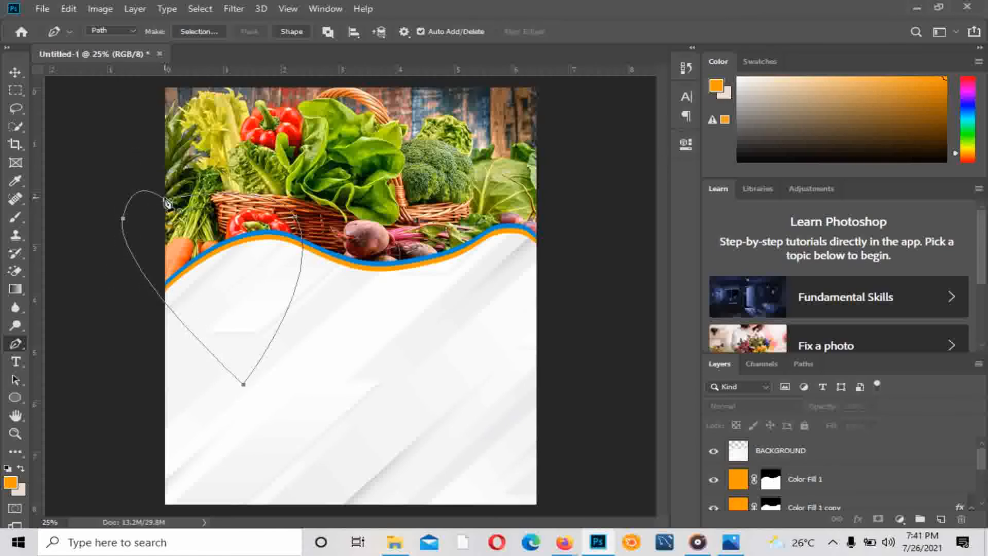
Convert the path to a selection with a 0-pixel feather and fill it with a solid color layer in ff9c00
right_click(179, 232)
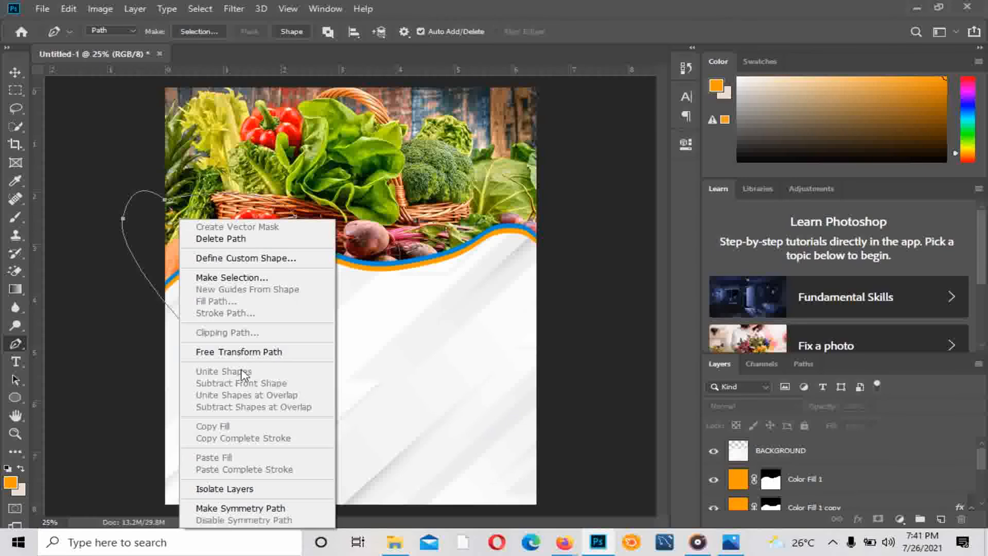
left_click(206, 278)
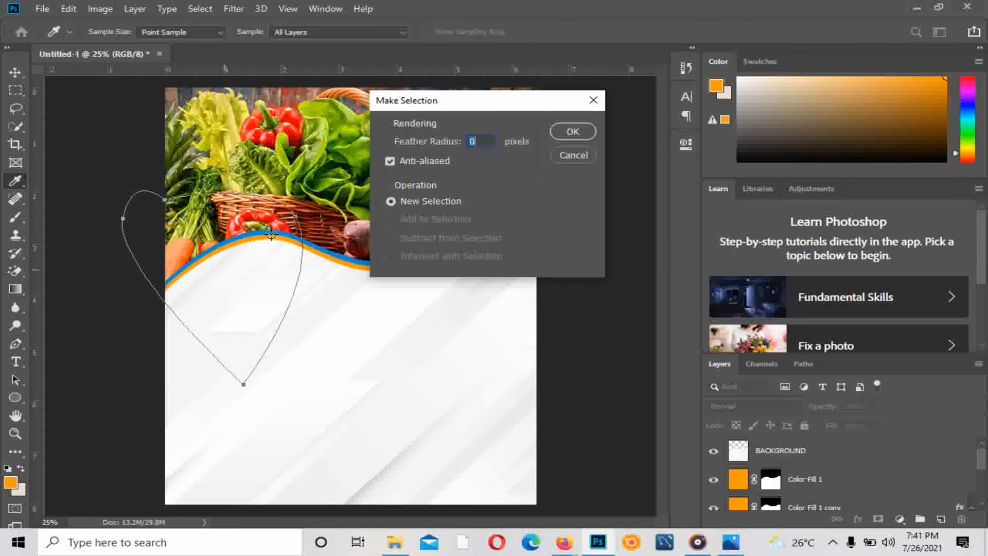
left_click(560, 133)
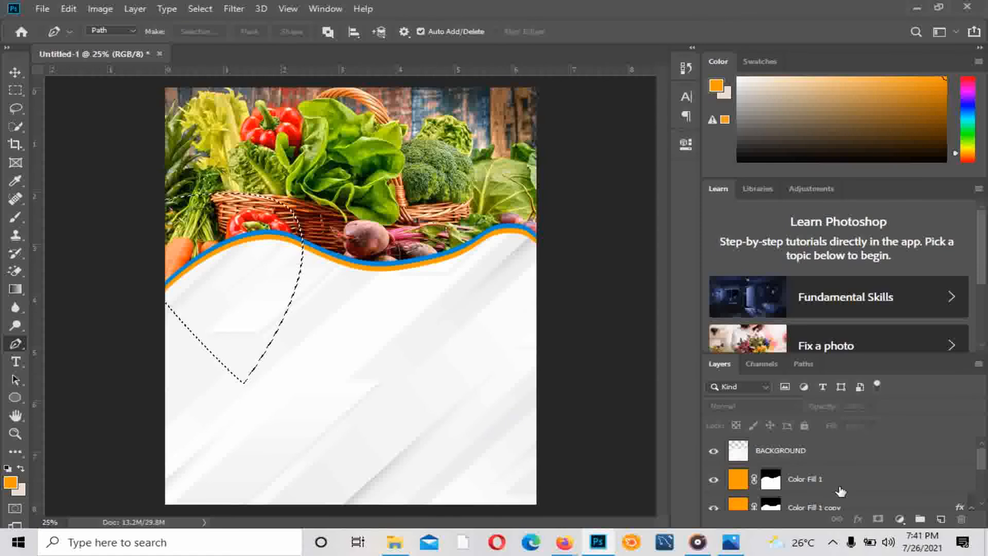
left_click(900, 519)
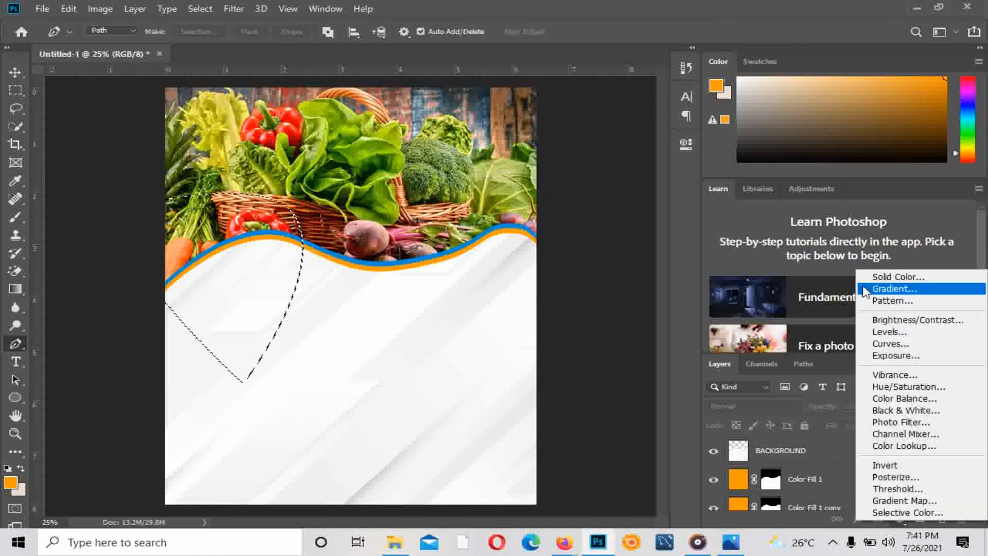
left_click(876, 277)
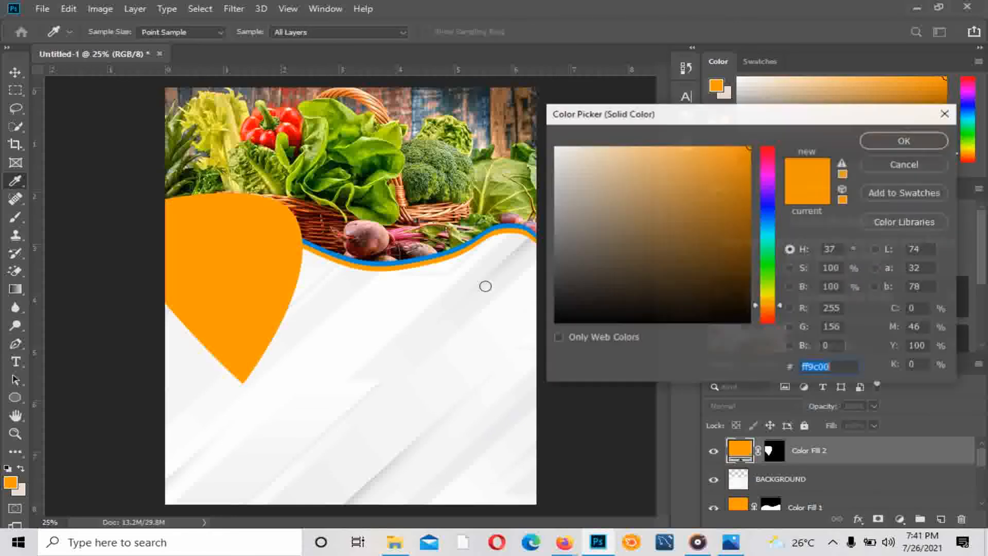
key("p")
left_click(904, 139)
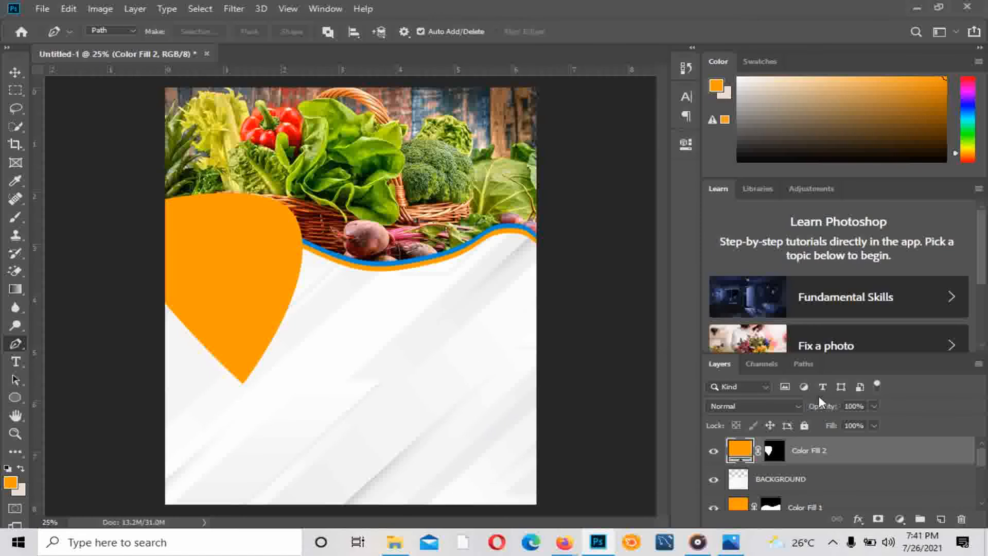
Place the unnamed image from the Yentoh Flyer folder and clip it to the pointed orange shape
left_click(385, 552)
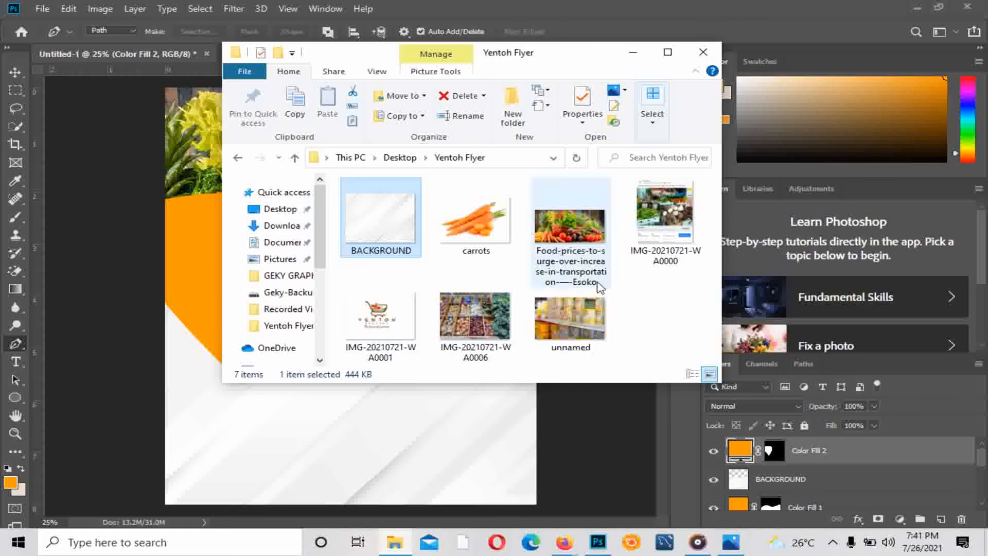
left_click(564, 338)
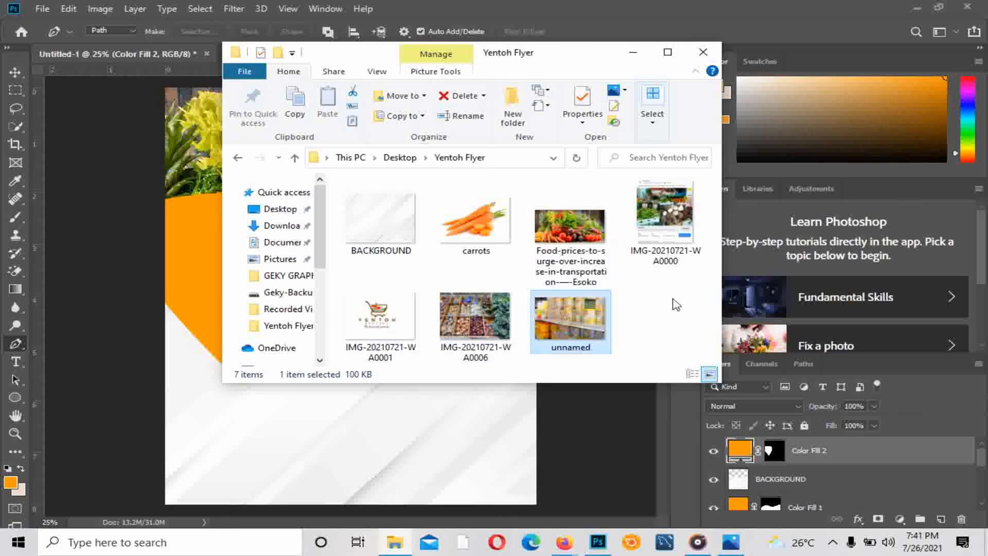
left_click(184, 277)
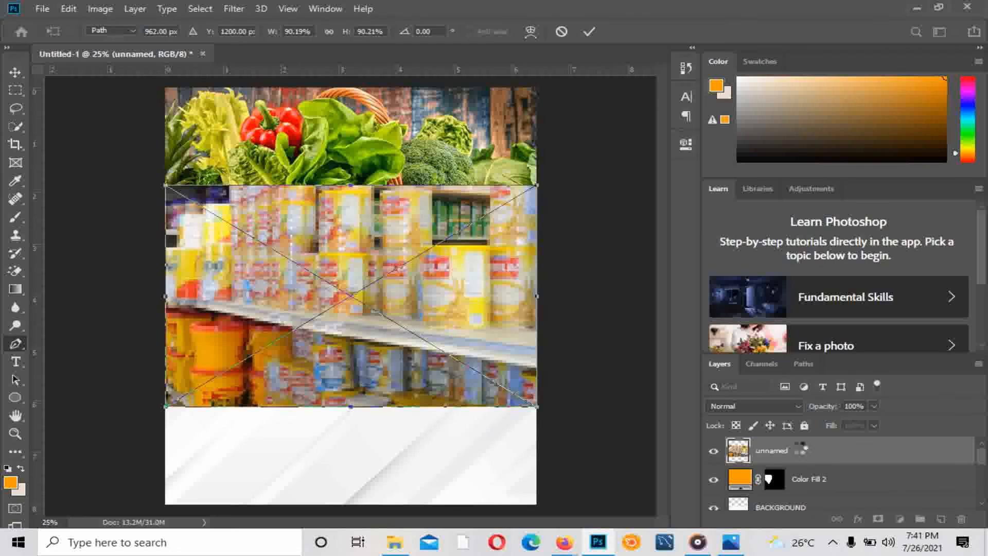
key("Return")
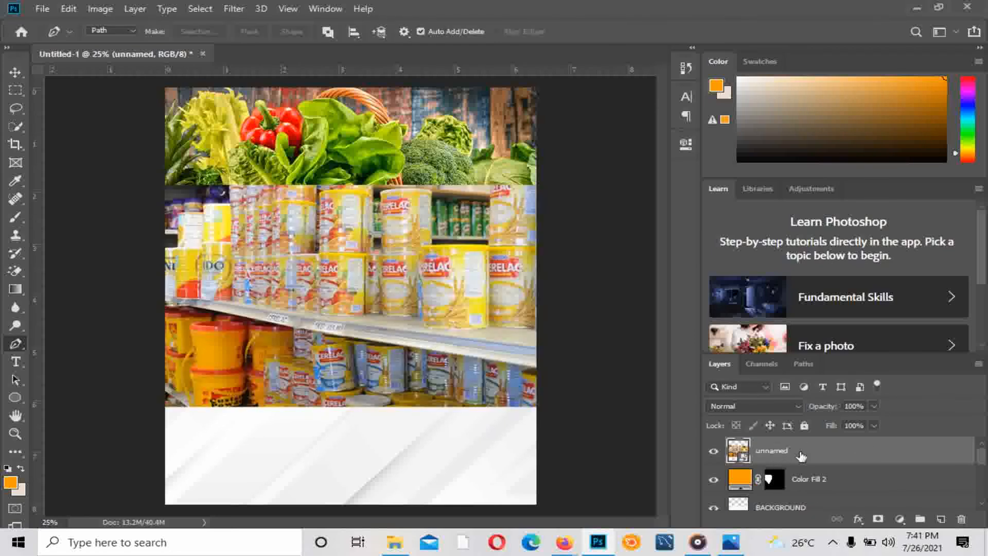
right_click(801, 456)
left_click(652, 302)
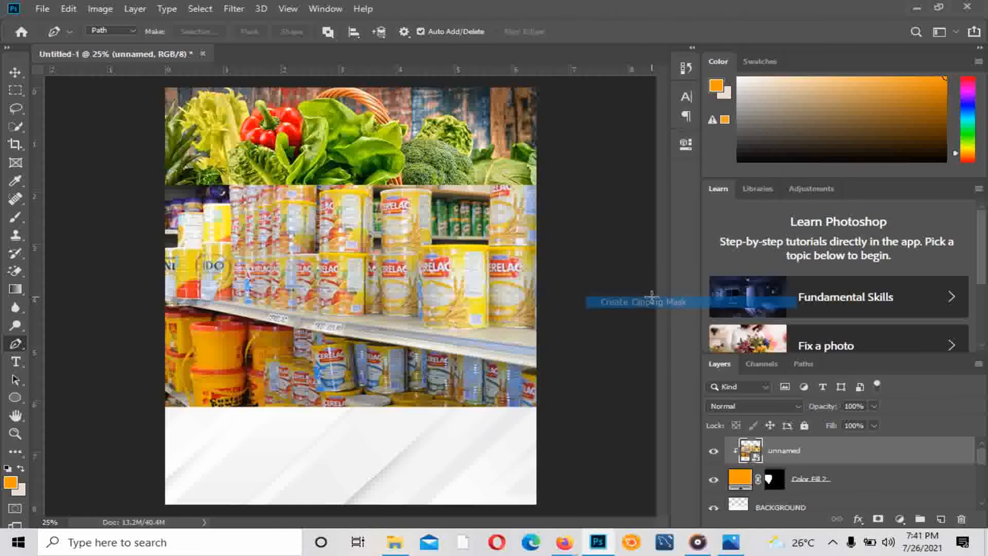
Scale the pointed orange shape layer up to about 129.8%, extending it upward, downward and beyond the page's left edge
left_click(15, 73)
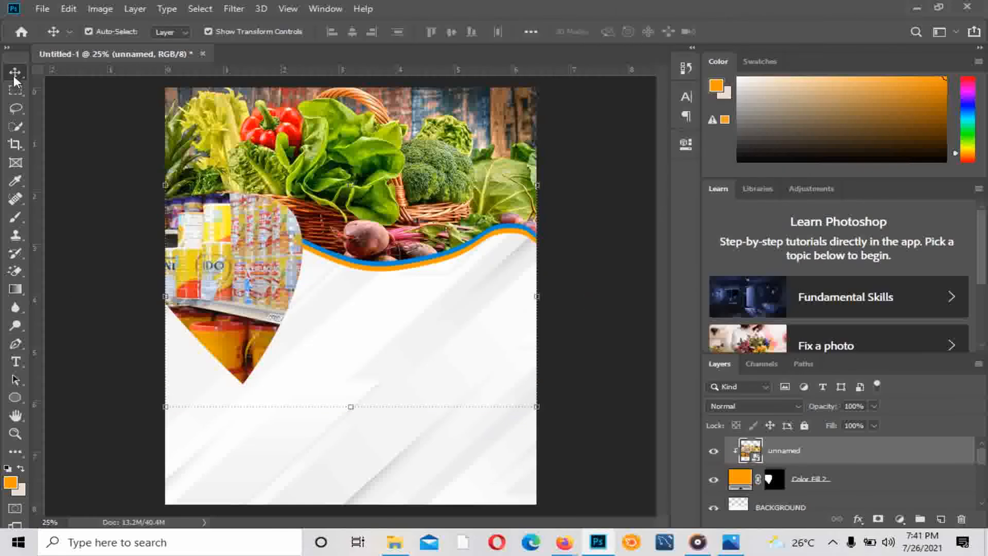
left_click(835, 482)
left_click_drag(305, 191, 332, 160)
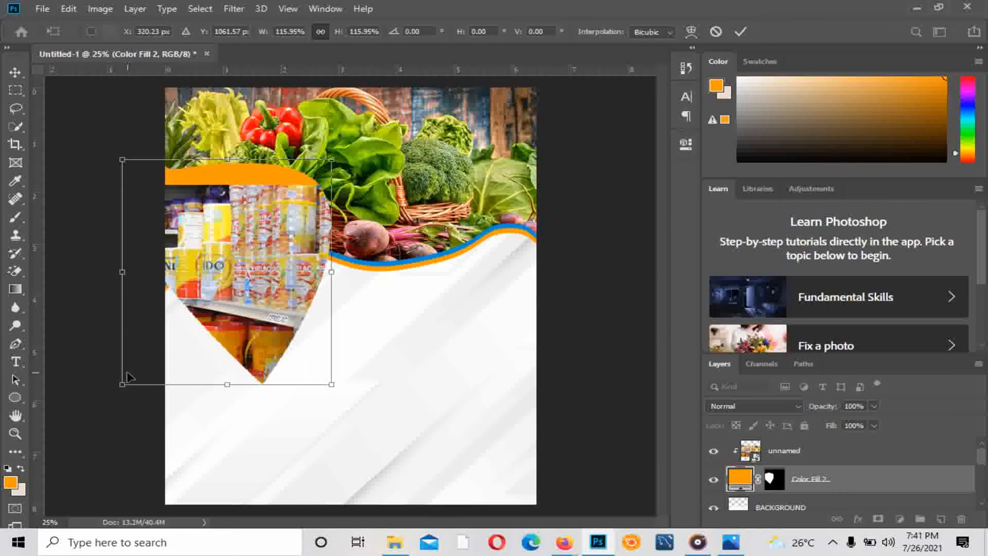
left_click_drag(122, 384, 71, 395)
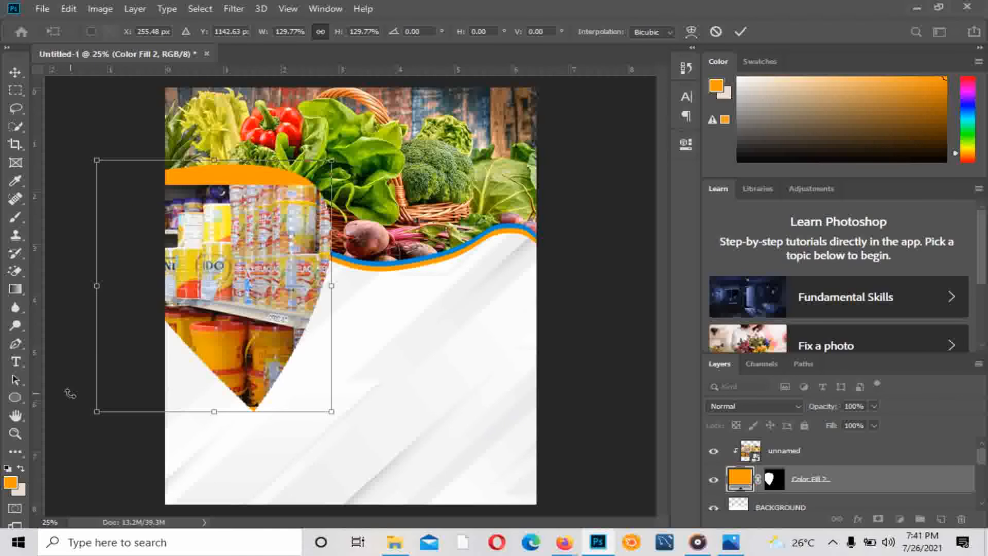
key("Return")
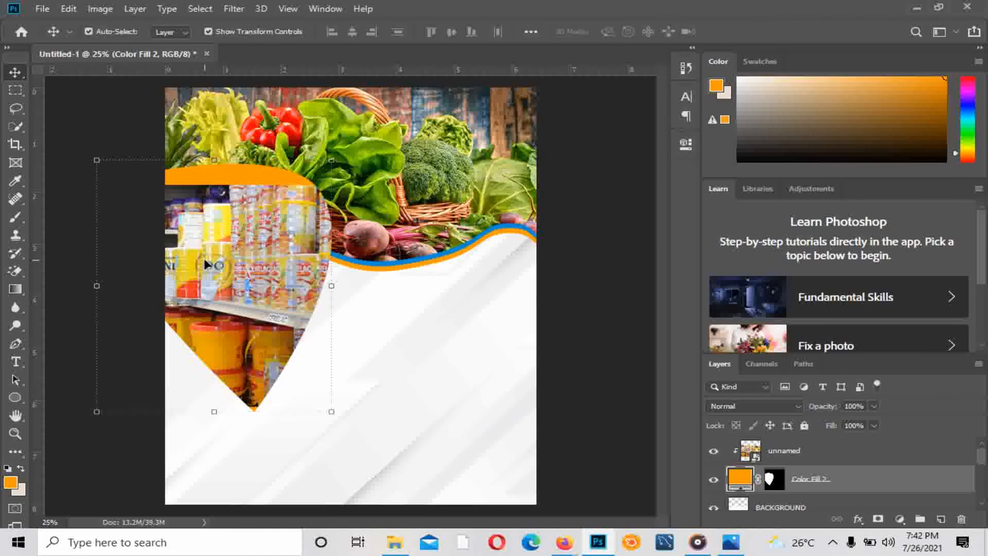
Scale the clipped unnamed image to about 107.1% and reposition it to cover the whole pointed shape
left_click(844, 452)
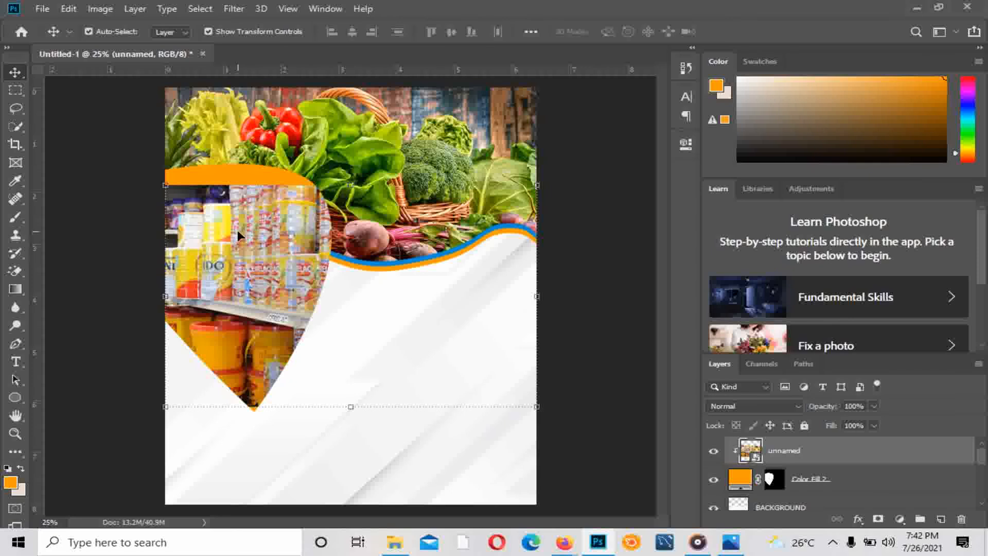
left_click_drag(328, 184, 328, 144)
left_click_drag(231, 267, 225, 284)
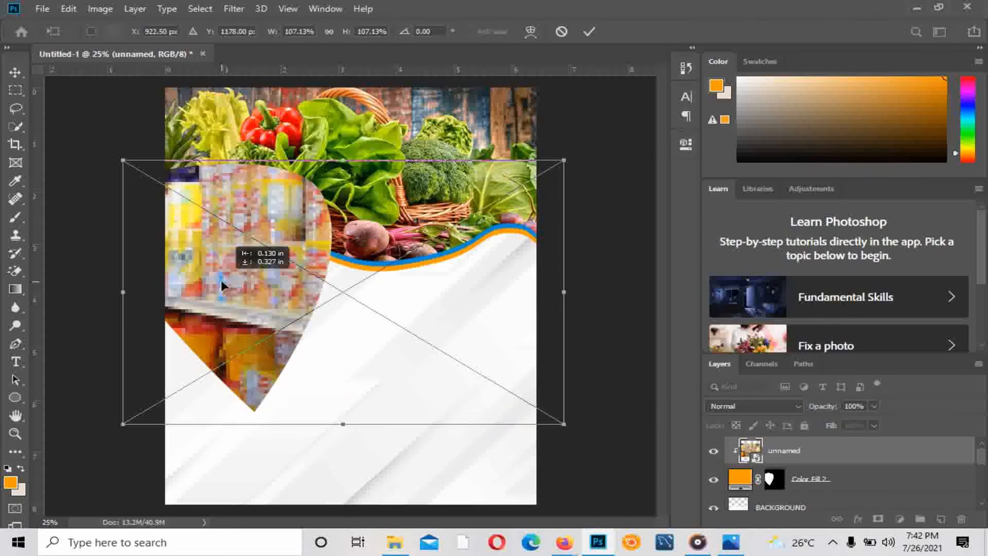
key("Return")
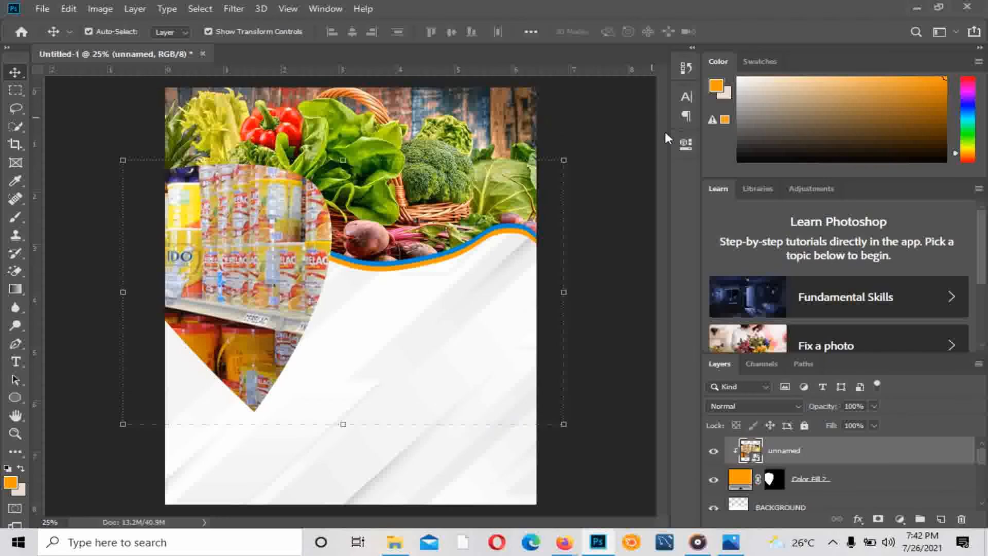
left_click(601, 252)
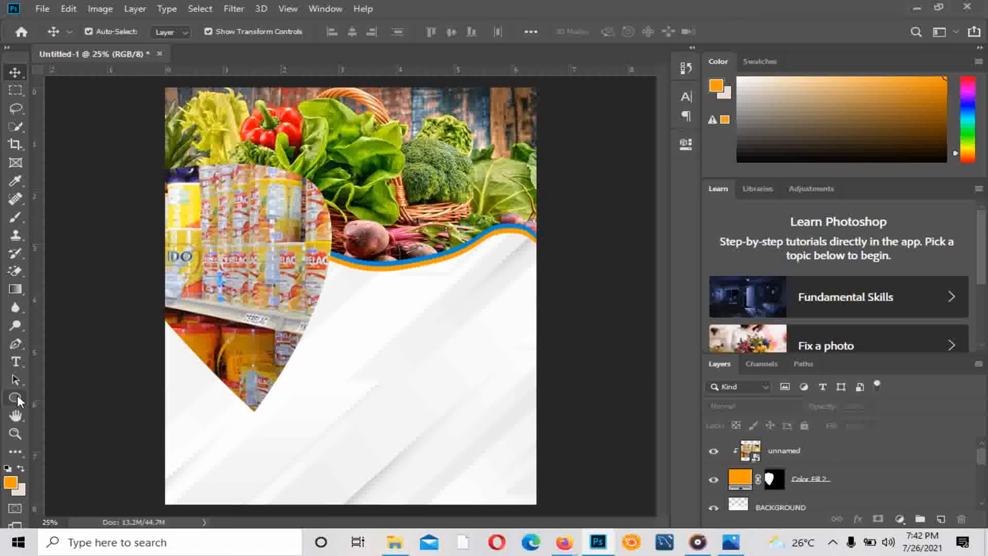
Draw an orange circle about 880 px wide over the pointed photo shape's lower end and give it a white ffffff stroke
left_click(17, 394)
left_click_drag(187, 286, 355, 465)
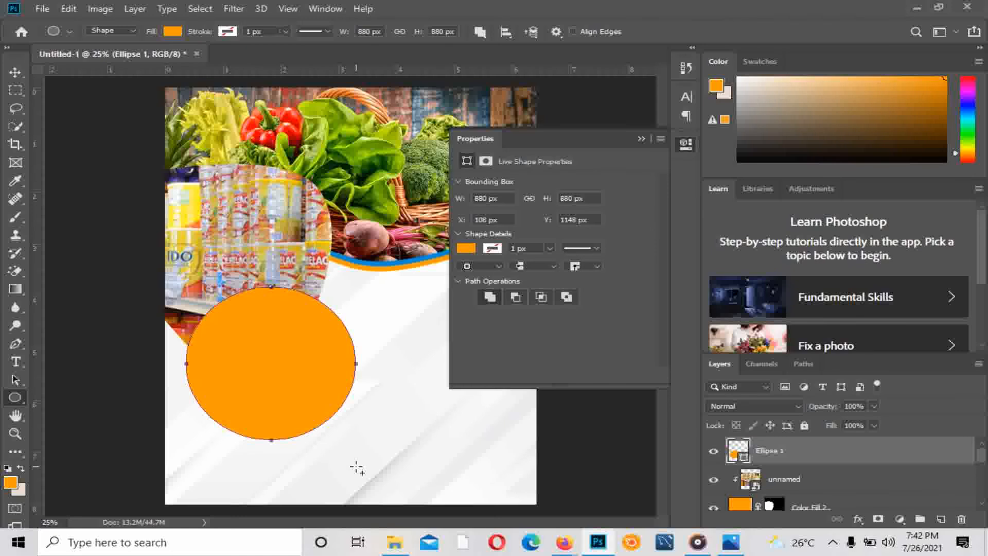
left_click(487, 254)
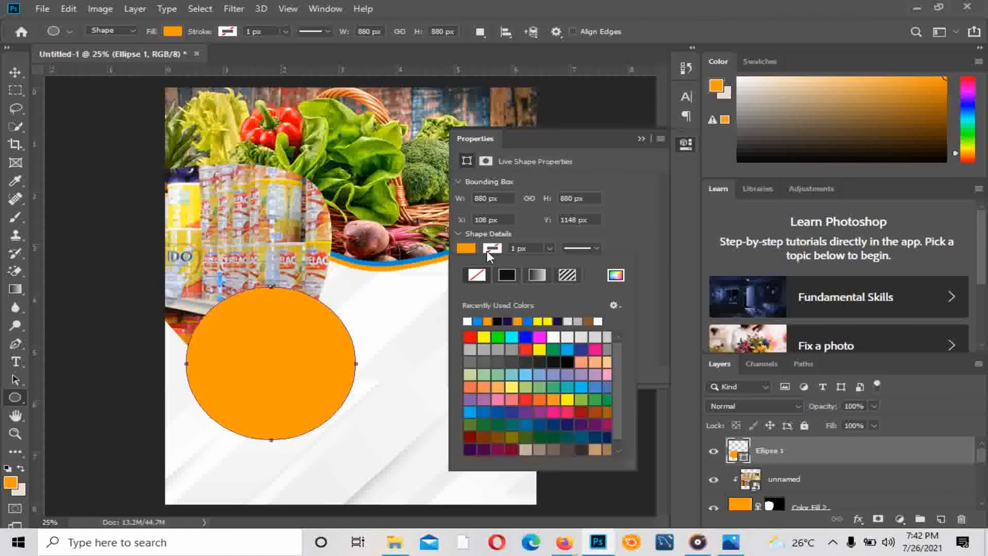
left_click(618, 274)
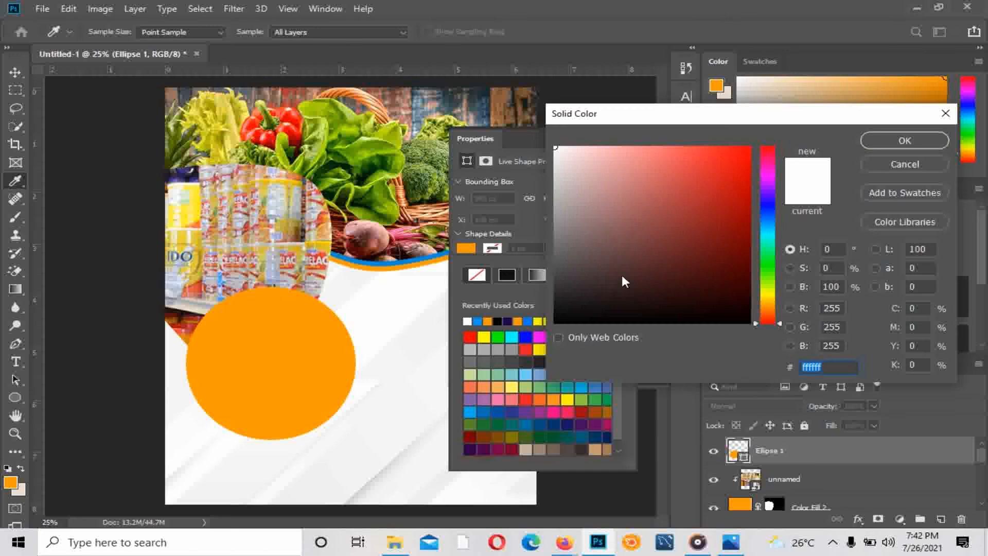
left_click(906, 140)
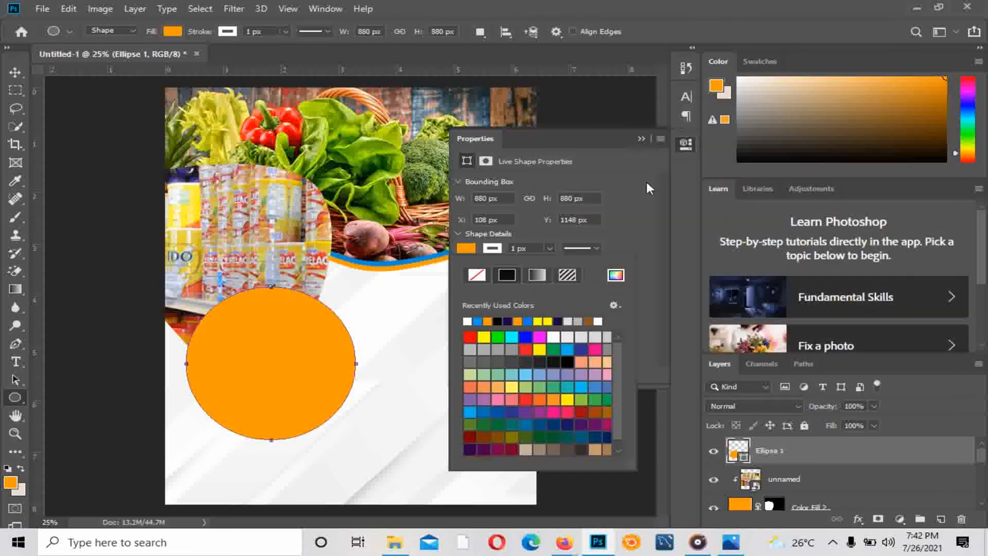
left_click(639, 136)
left_click(638, 135)
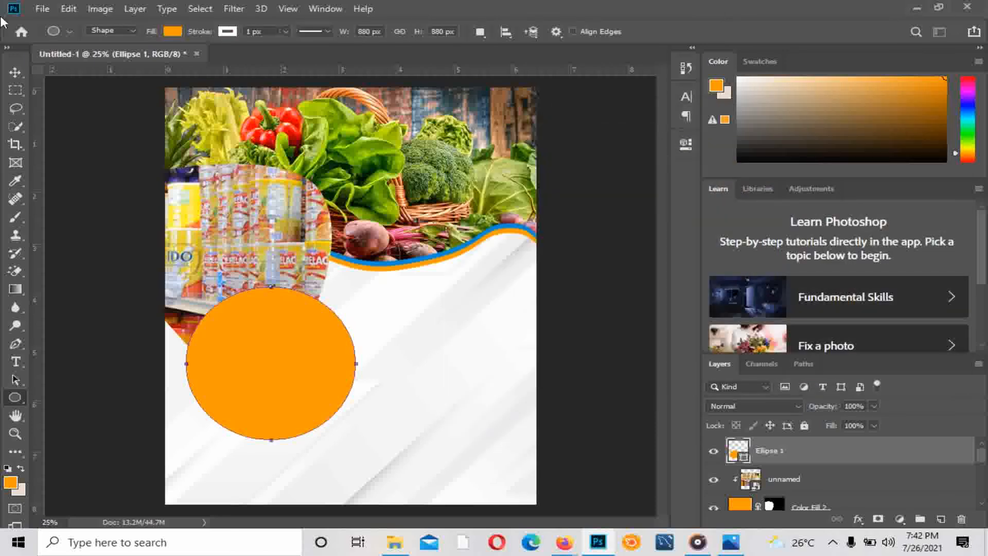
Scale the orange circle down to about 744 px and shift it slightly toward the page's left edge
left_click(13, 72)
mouse_move(321, 376)
left_mouse_down()
mouse_move(301, 371)
mouse_move(315, 375)
left_mouse_up()
left_click_drag(345, 438, 312, 421)
key("Return")
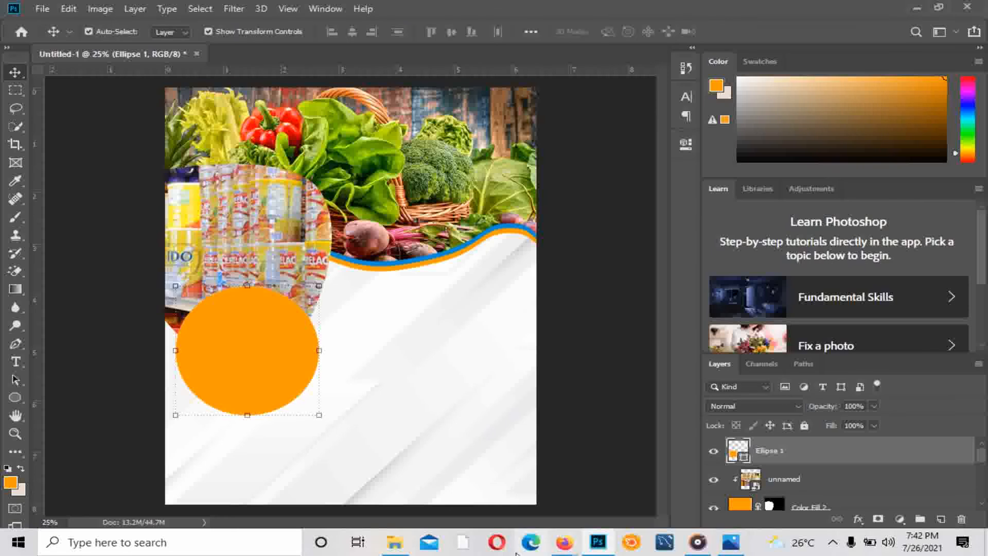
Place IMG-20210721-WA0000 from the Yentoh Flyer folder, scale it to about 24.9% over the orange circle and clip it to that circle
left_click(408, 539)
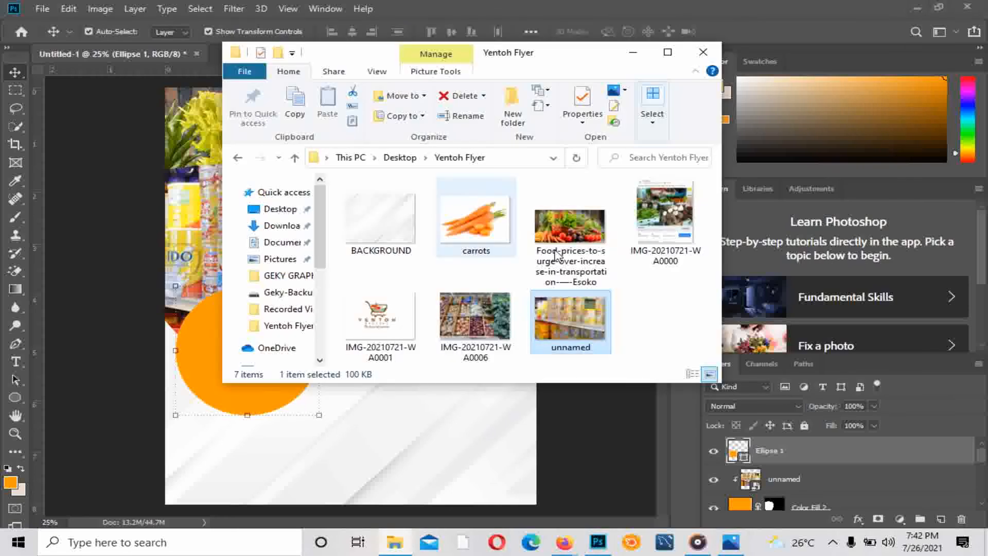
left_click(666, 226)
left_click_drag(230, 412, 221, 404)
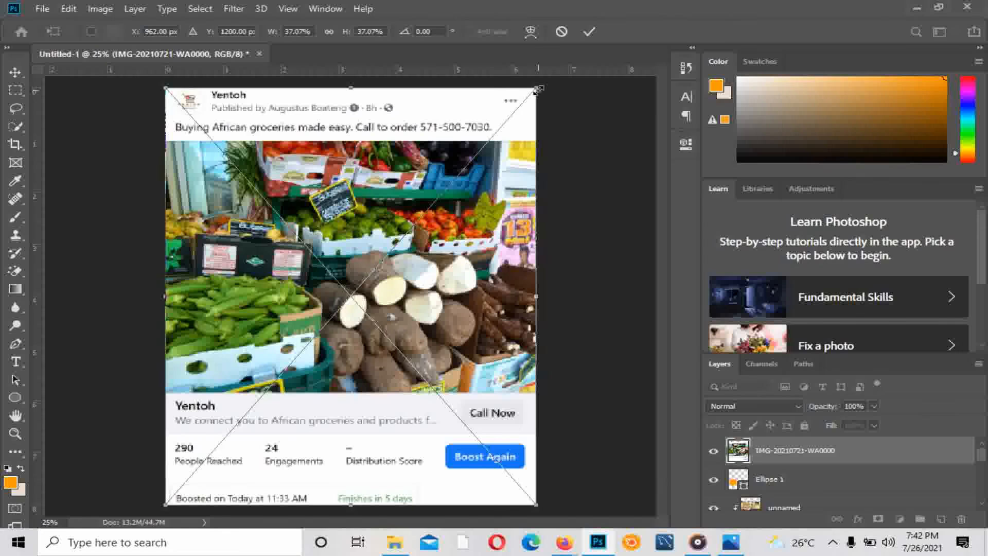
left_click_drag(538, 90, 415, 224)
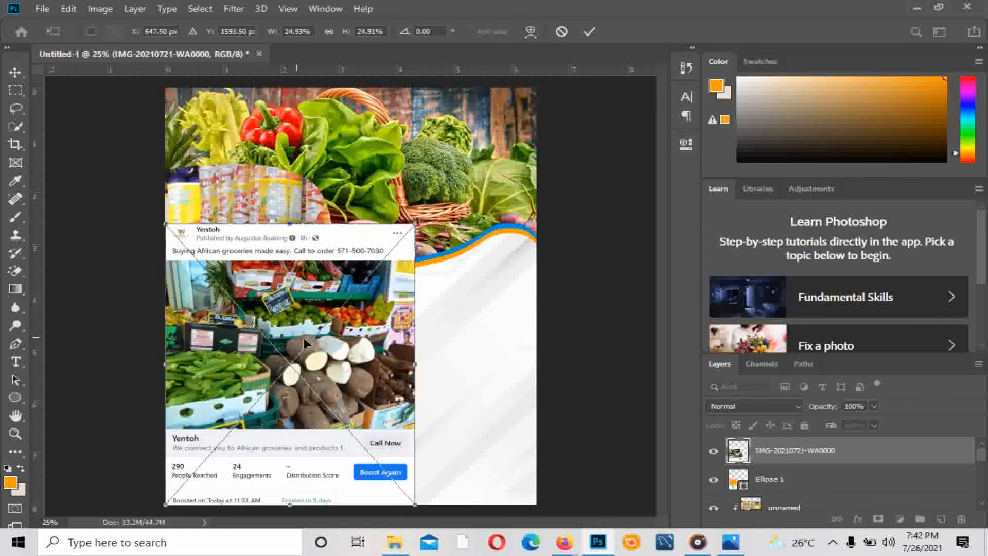
left_click_drag(304, 337, 251, 341)
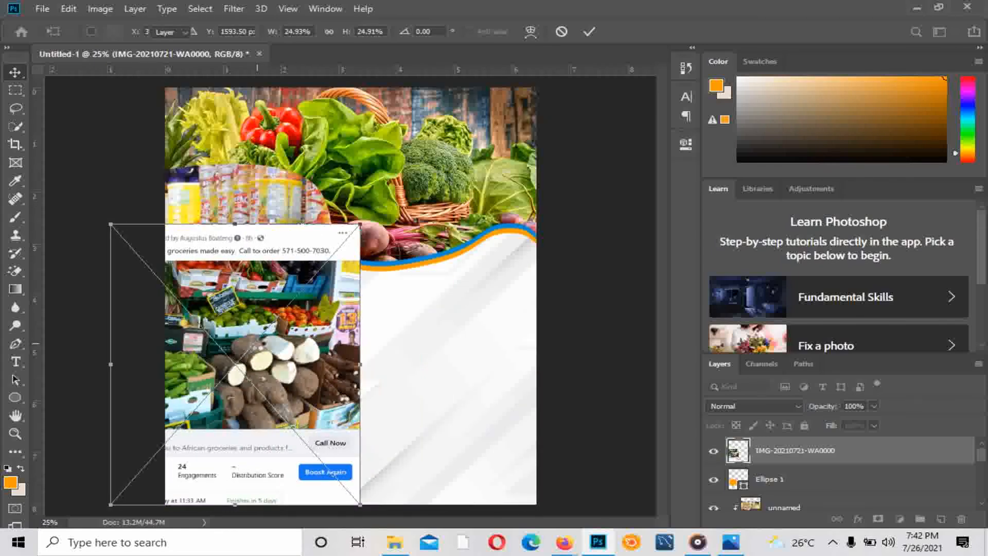
key("Return")
right_click(795, 443)
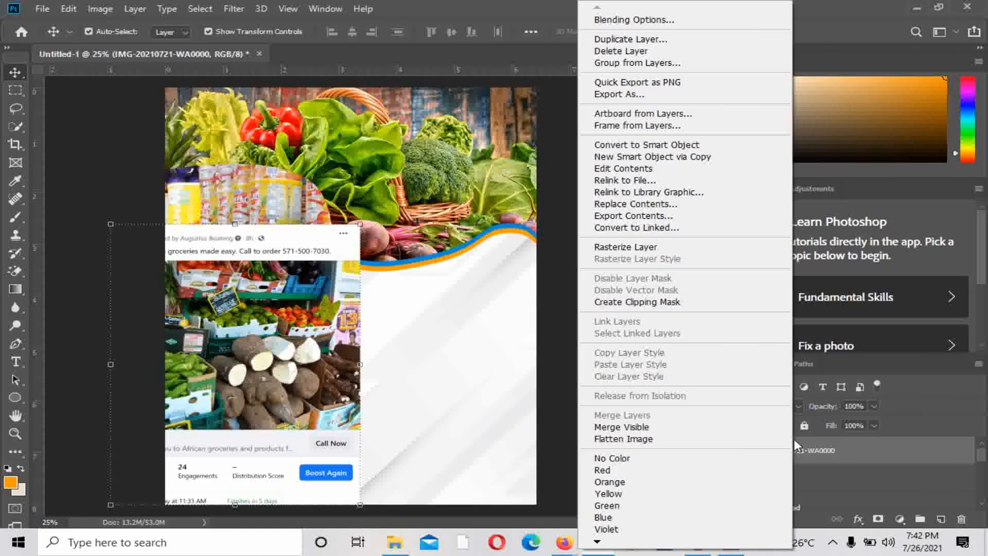
left_click(634, 303)
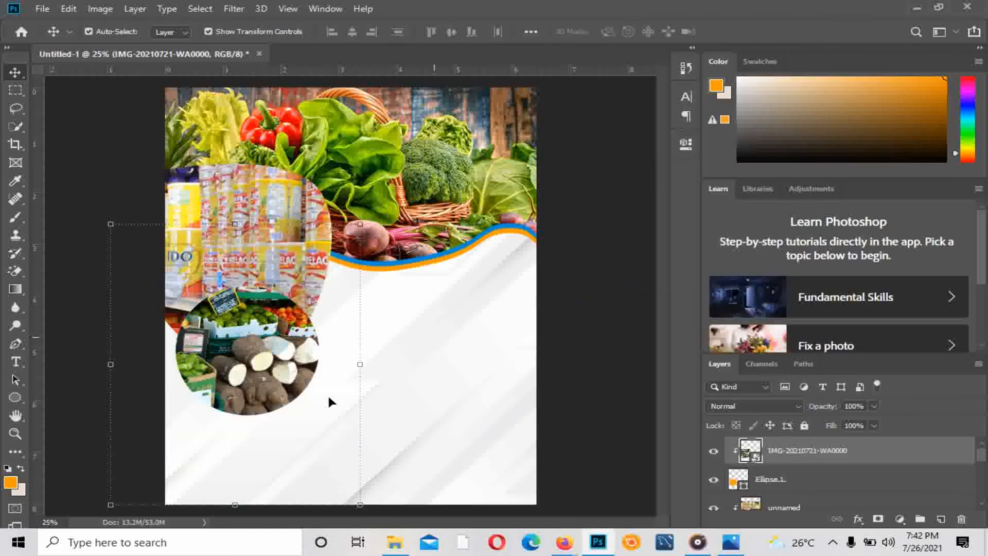
Add a 27 px outside stroke and a drop shadow to the Ellipse 1 circle layer
left_click(851, 478)
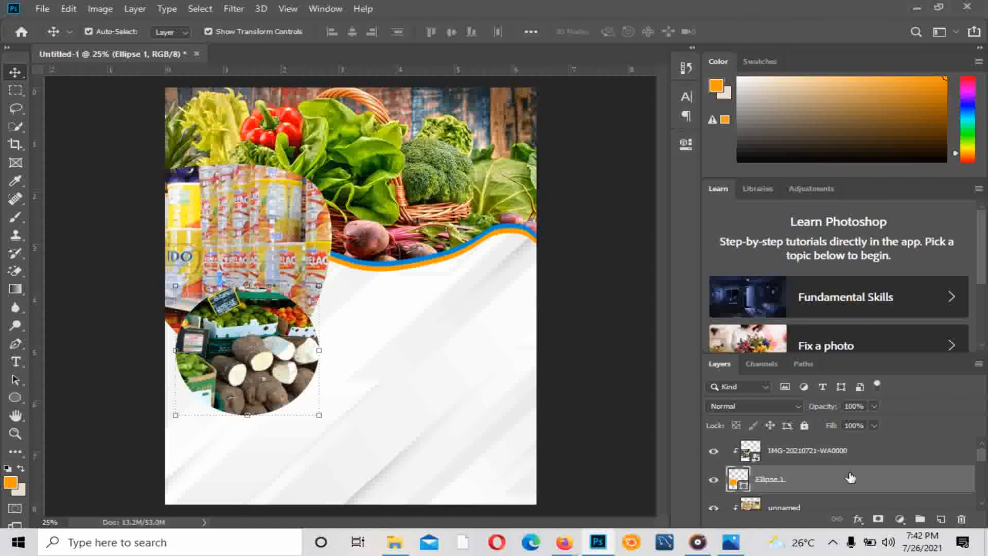
right_click(850, 479)
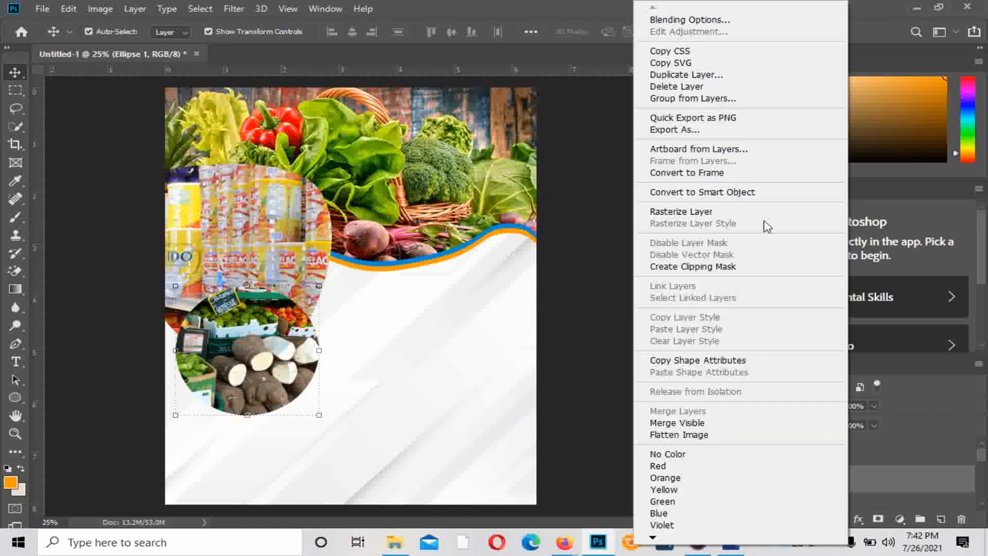
left_click(671, 19)
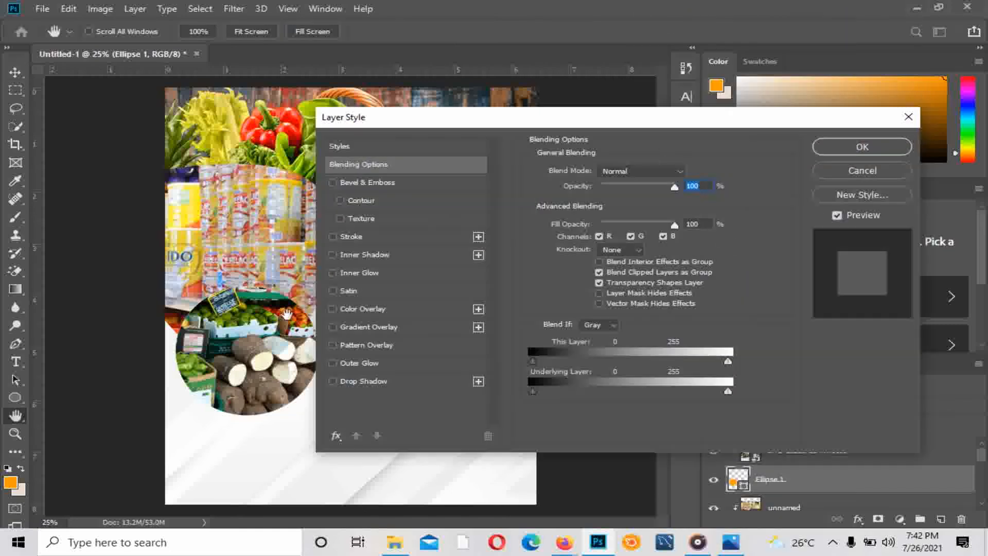
left_click(332, 237)
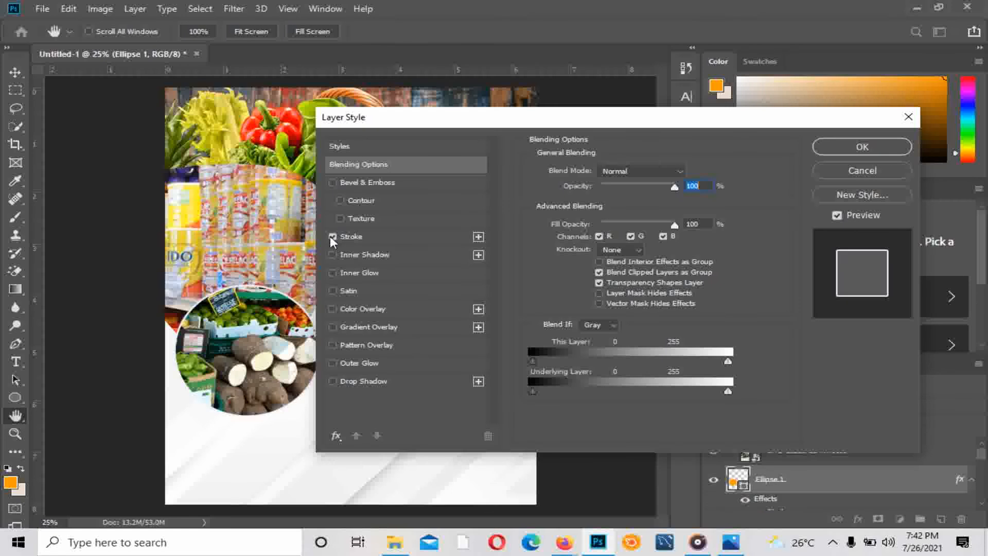
left_click(371, 238)
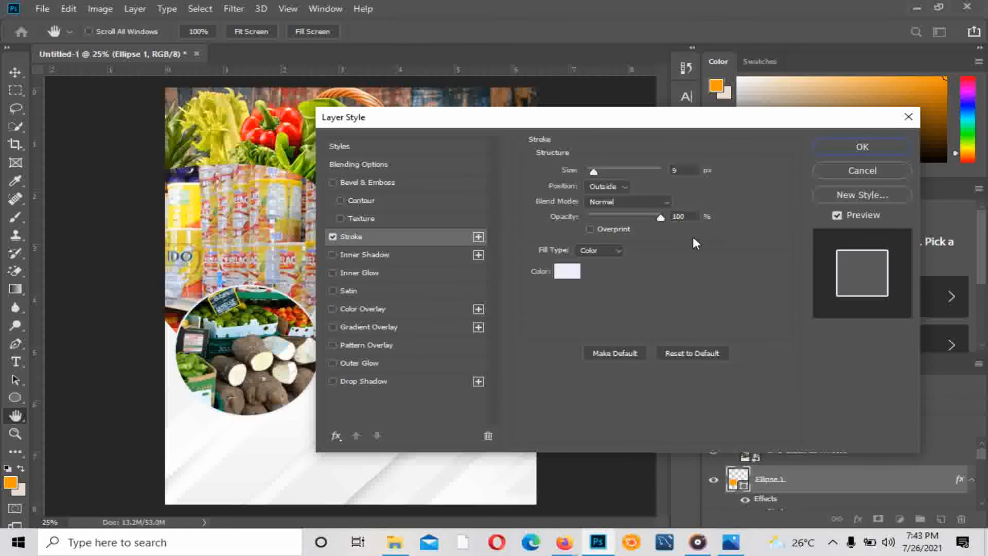
left_click_drag(597, 172, 600, 172)
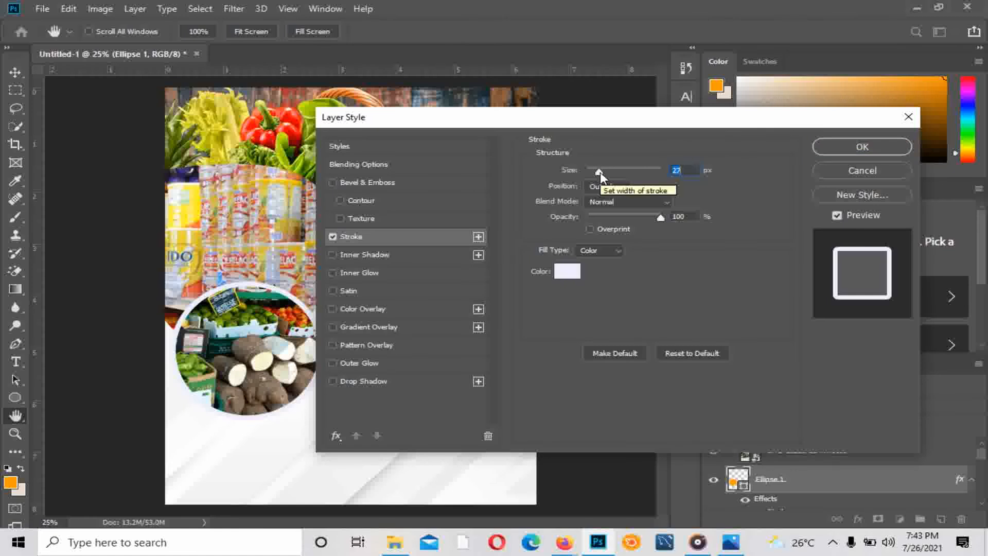
left_click(331, 382)
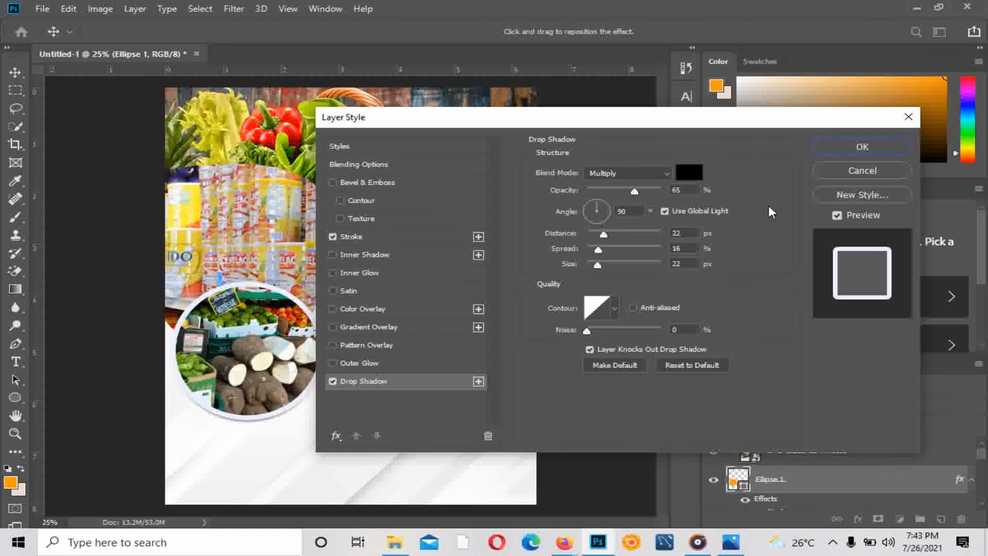
left_click(860, 148)
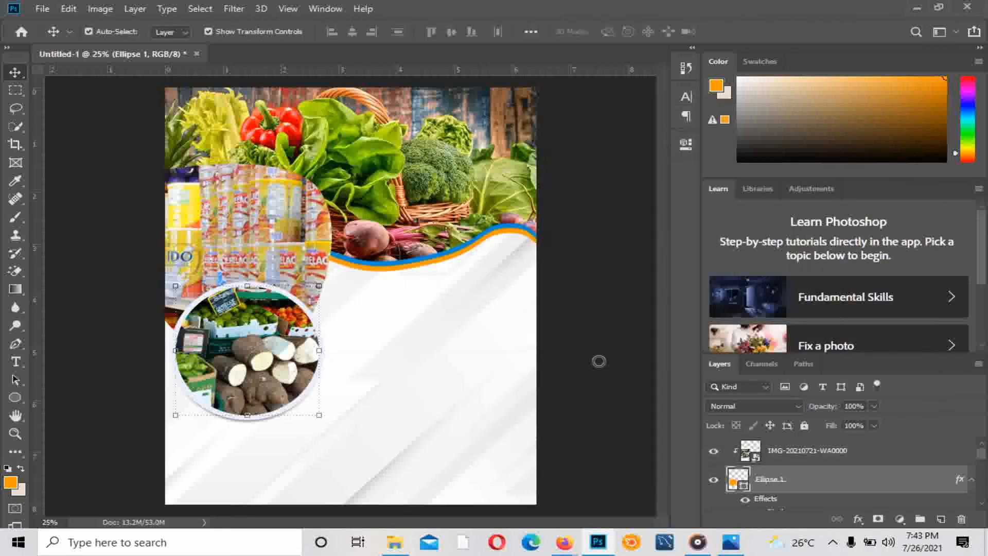
left_click(396, 544)
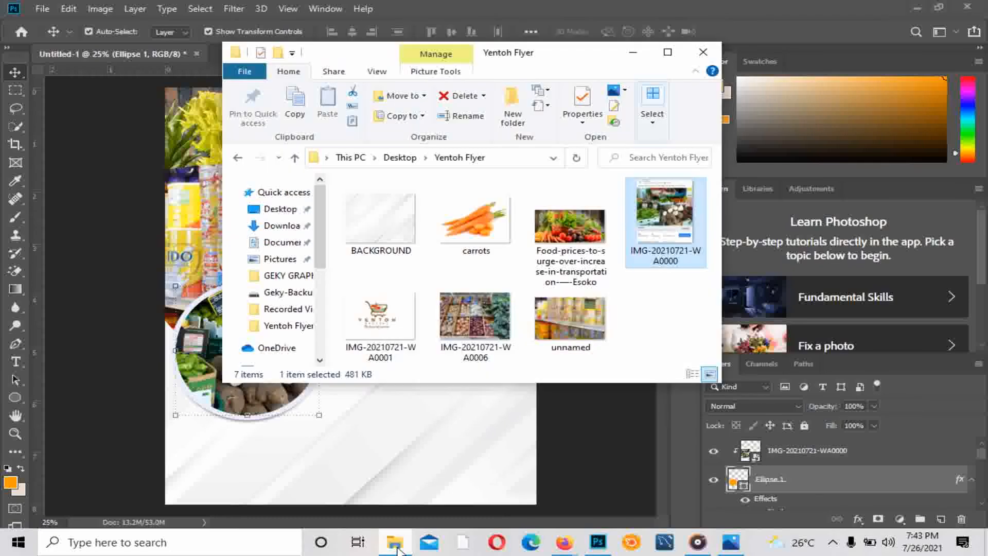
left_click(396, 544)
left_click(395, 544)
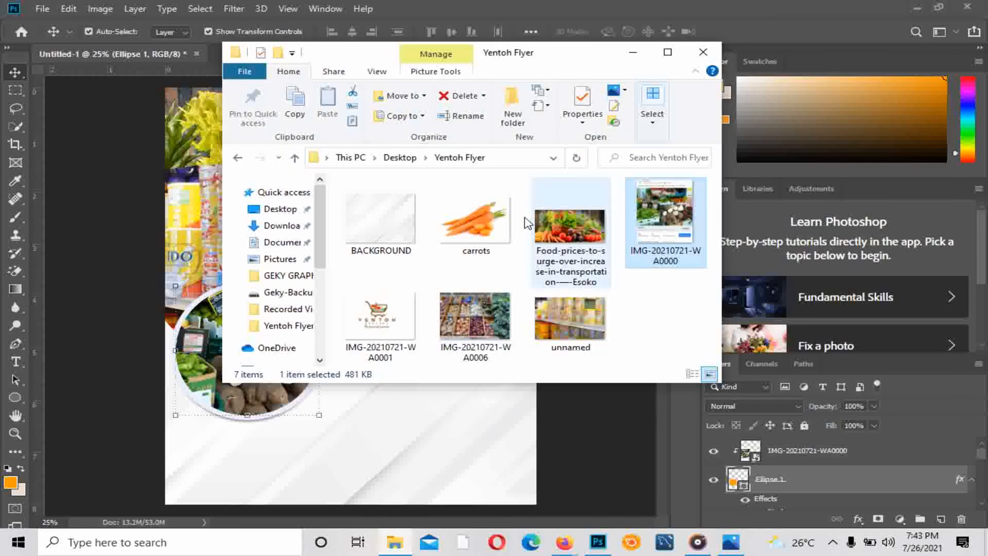
left_click(633, 52)
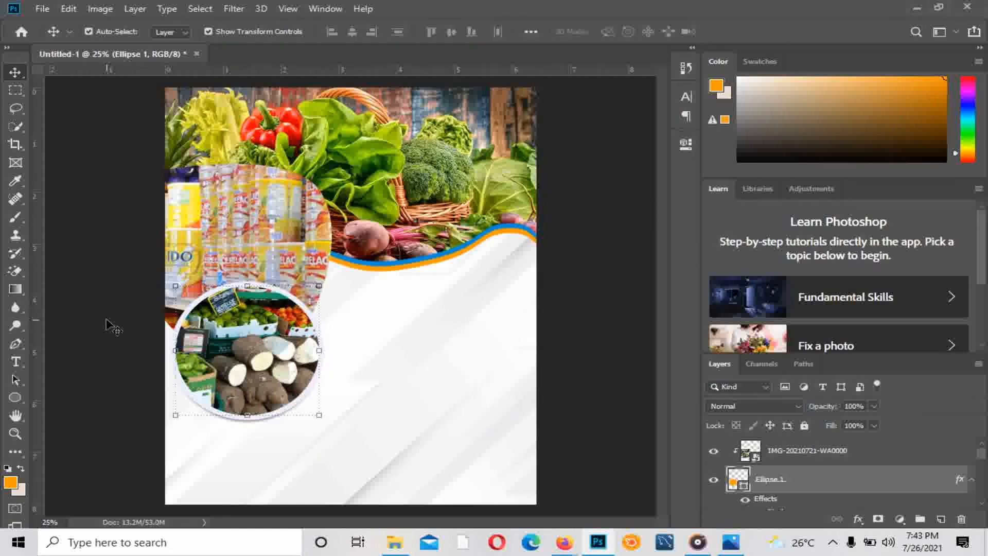
Draw a 400 px circle just below the wave's crest at the page's right edge and set its stroke width to 23.79 px
left_click(15, 398)
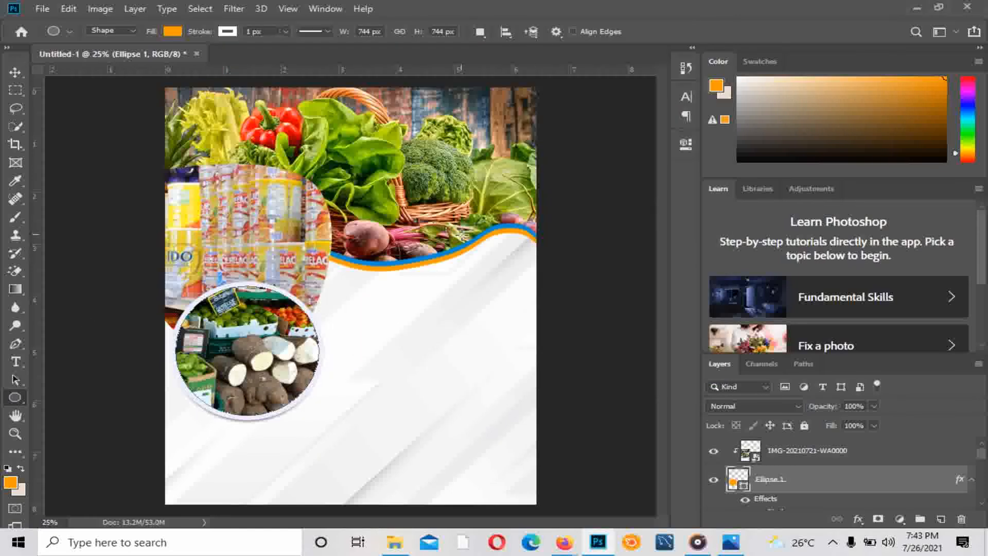
left_click_drag(462, 235, 520, 294)
left_click_drag(546, 304, 552, 305)
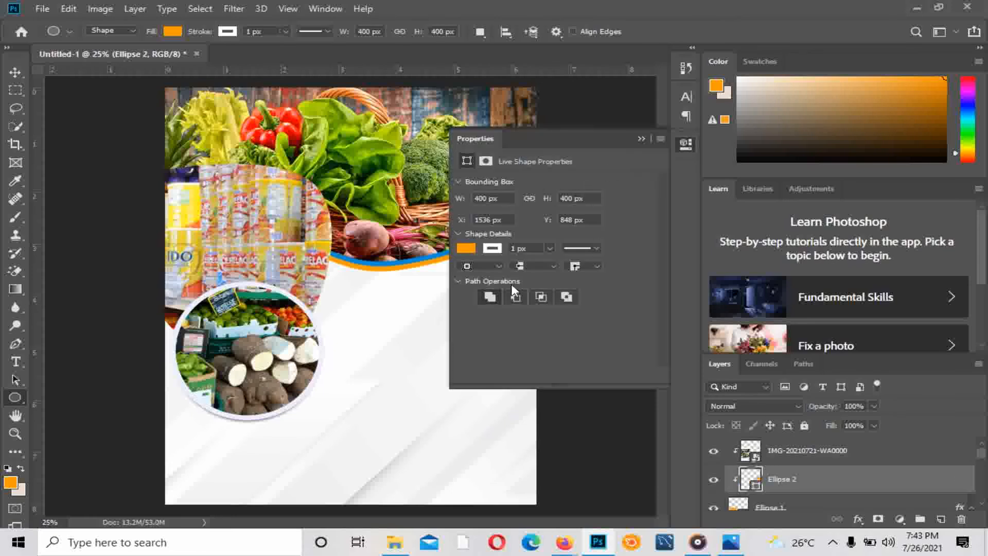
left_click(549, 248)
left_click_drag(555, 266, 557, 266)
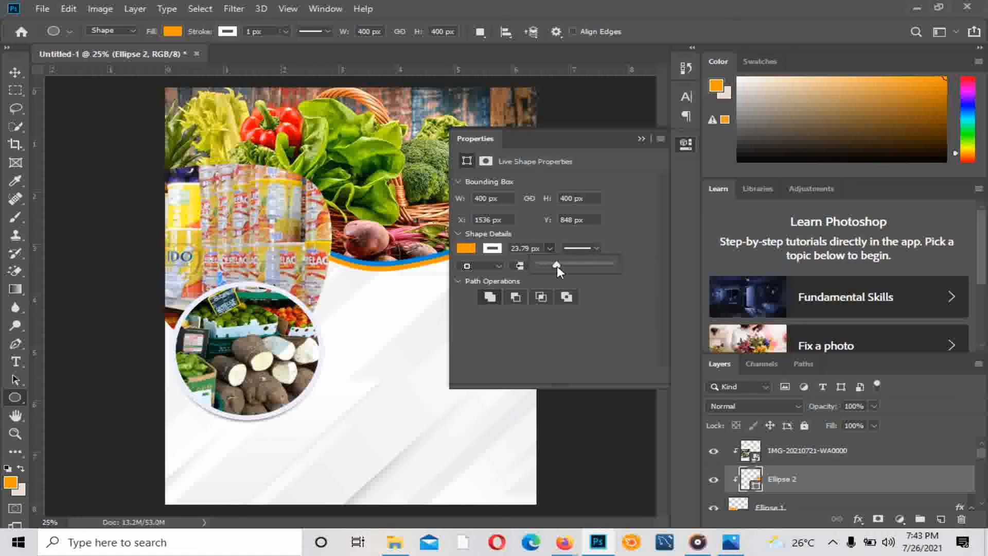
left_click(642, 139)
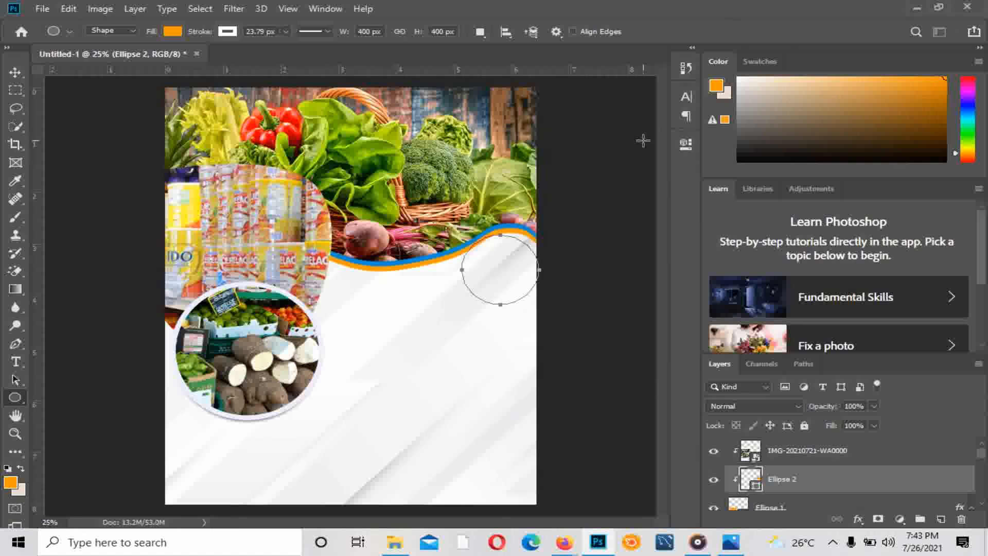
Move the Ellipse 2 layer above the IMG-20210721-WA0000 layer and release its clipping mask
left_click(15, 73)
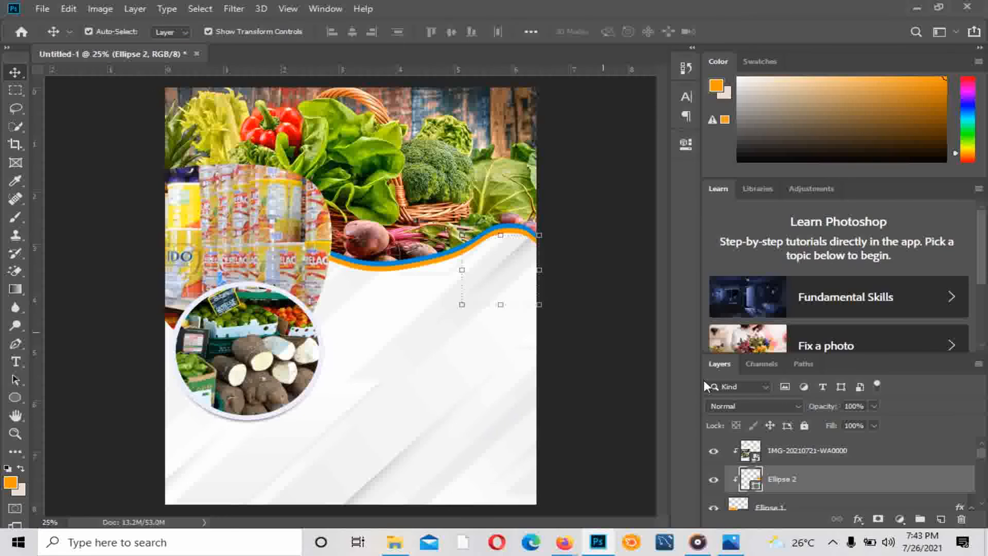
left_click_drag(793, 481, 774, 449)
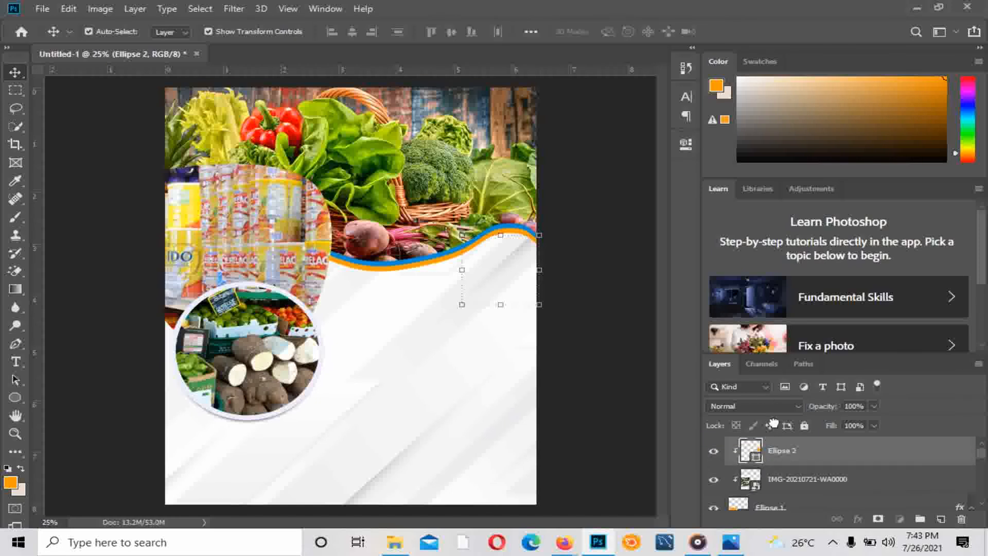
right_click(780, 452)
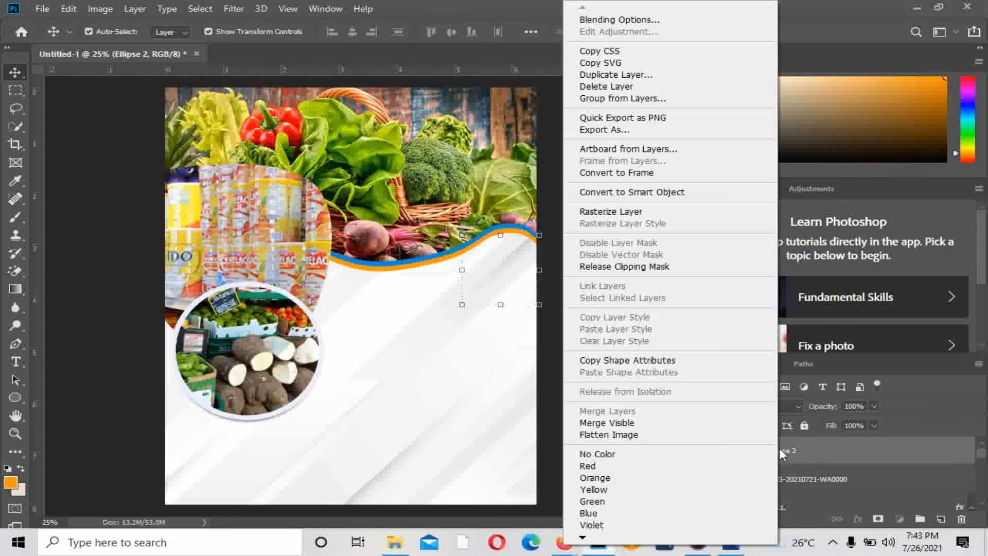
left_click(593, 267)
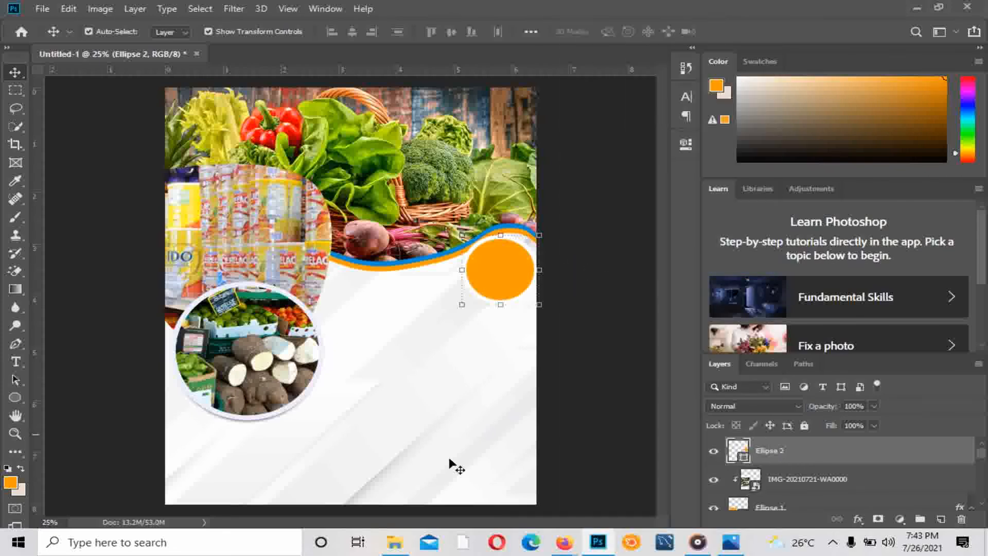
Place the carrots image from the Yentoh Flyer folder, shrink it over the small orange Ellipse 2 circle and clip it to that circle
left_click(387, 551)
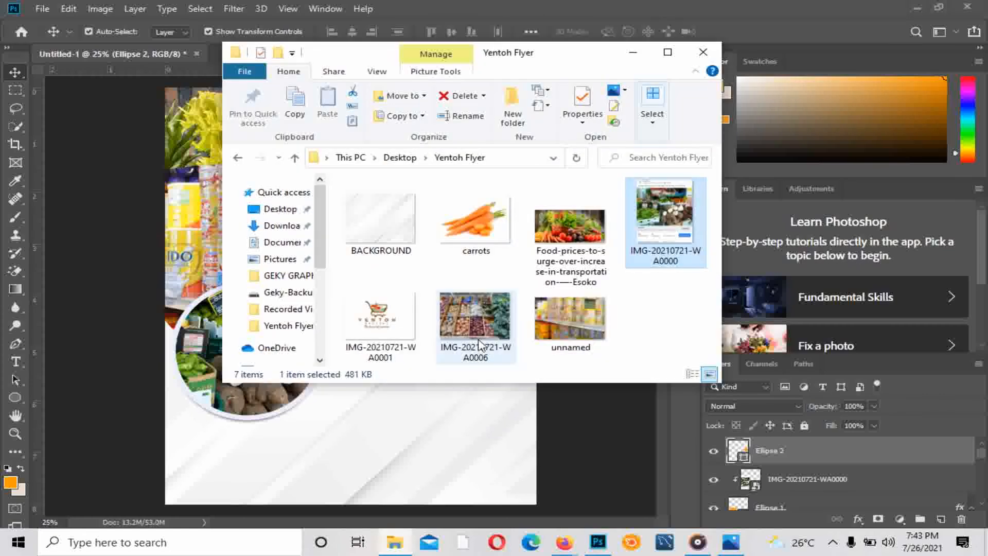
left_click_drag(477, 217, 498, 418)
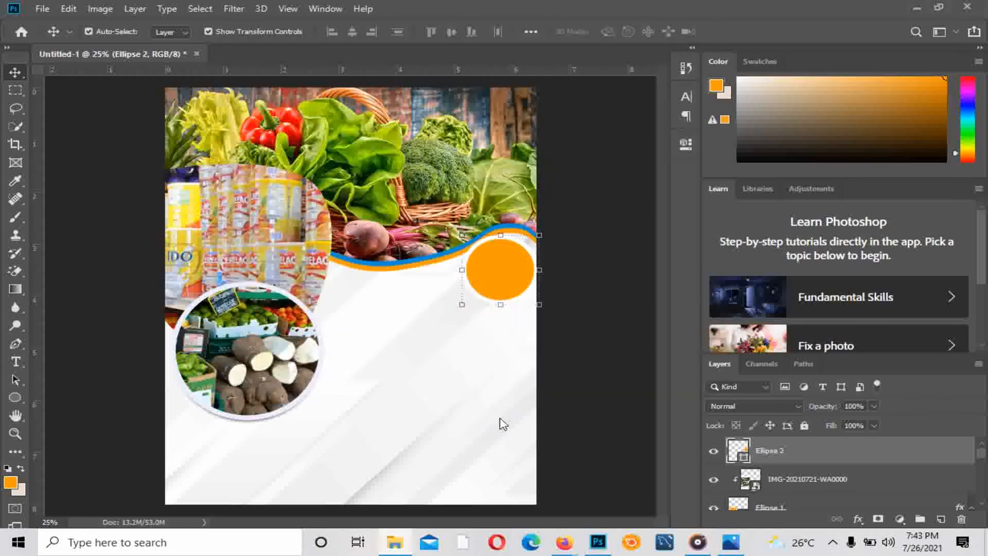
left_click_drag(156, 165, 468, 307)
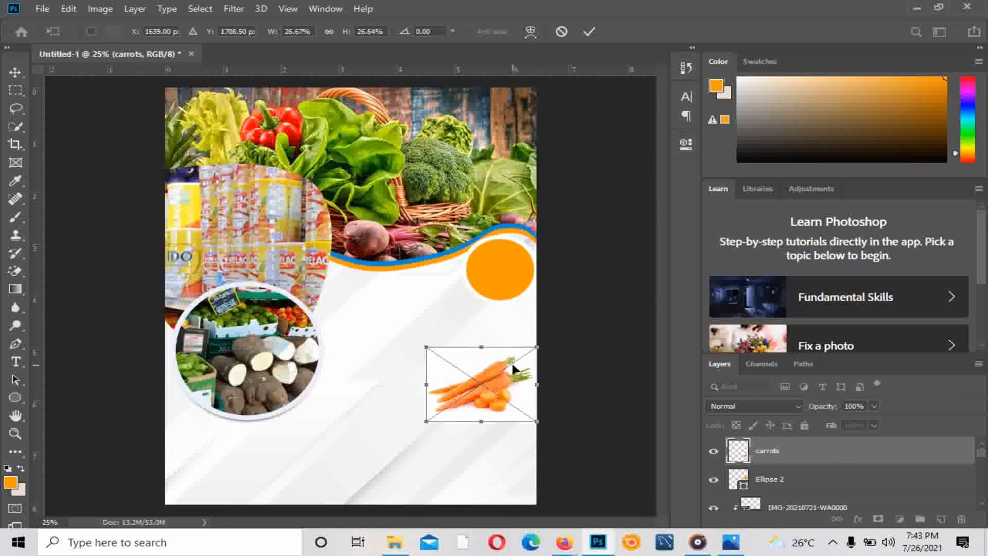
left_click_drag(512, 363, 511, 253)
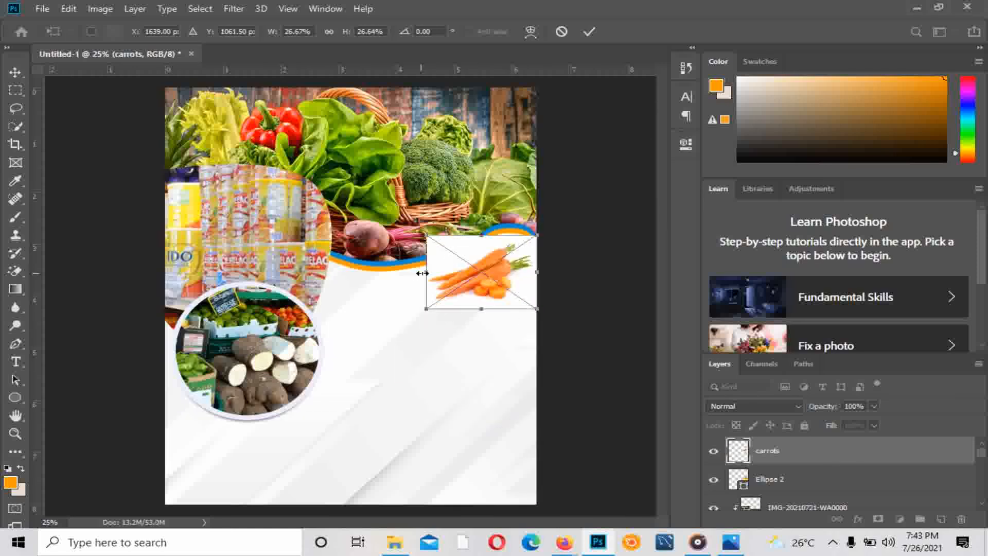
left_click_drag(426, 272, 456, 270)
key("Return")
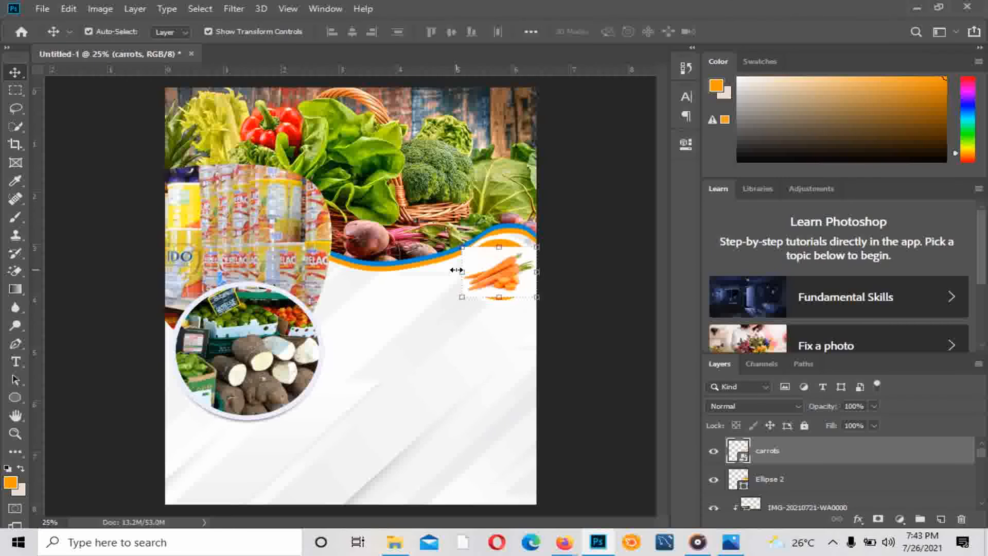
right_click(796, 452)
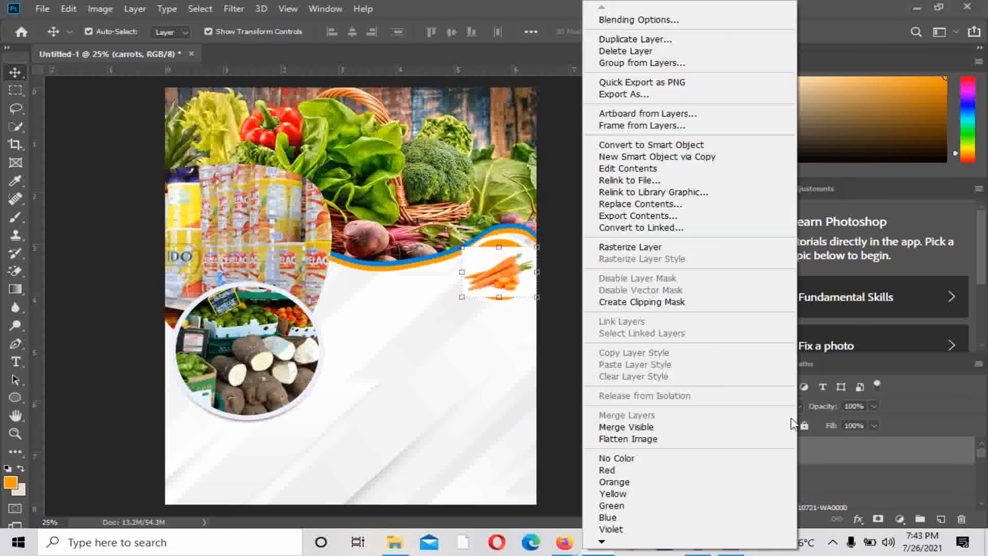
left_click(621, 302)
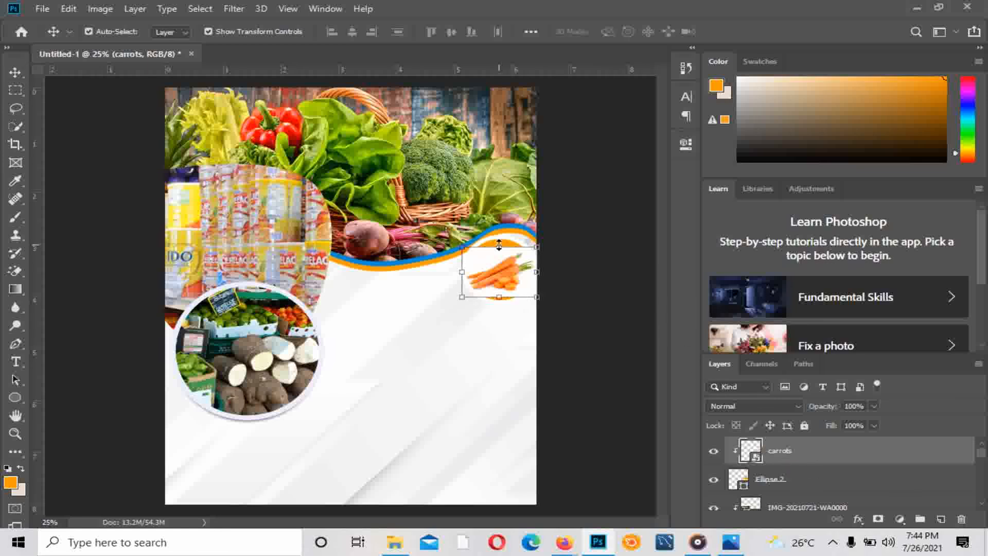
Enlarge the clipped carrots image to about 24.6% so it fills the circle's height
left_click_drag(499, 247, 498, 233)
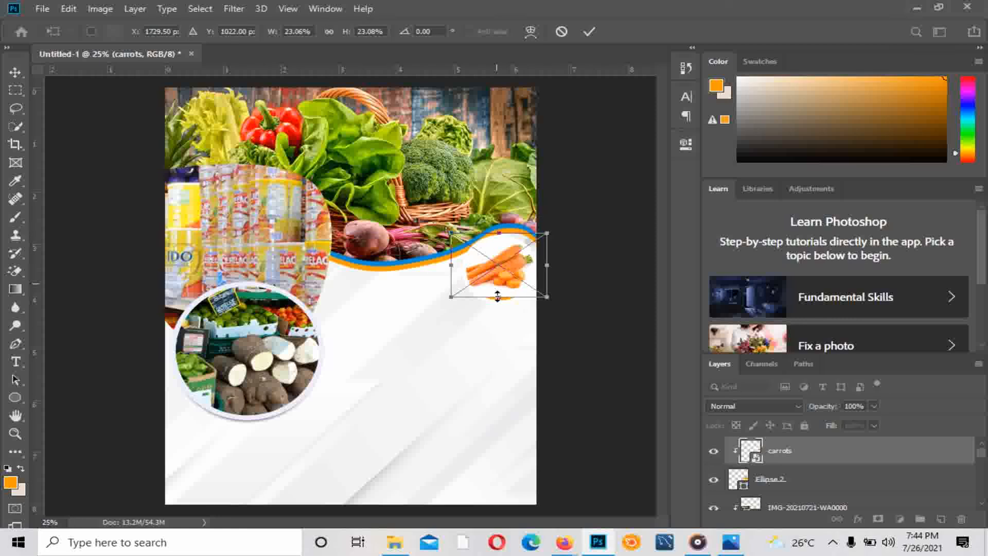
left_click_drag(500, 296, 502, 301)
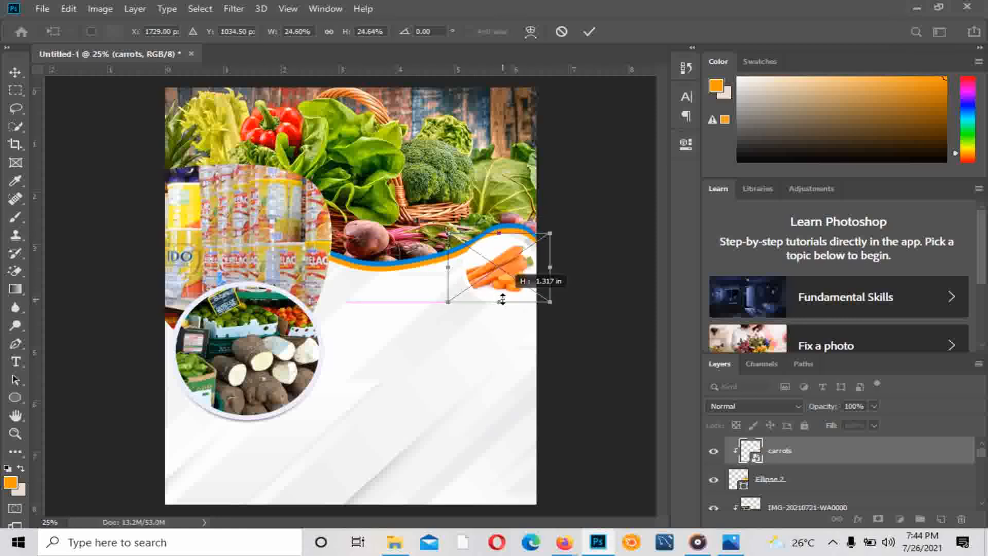
key("Return")
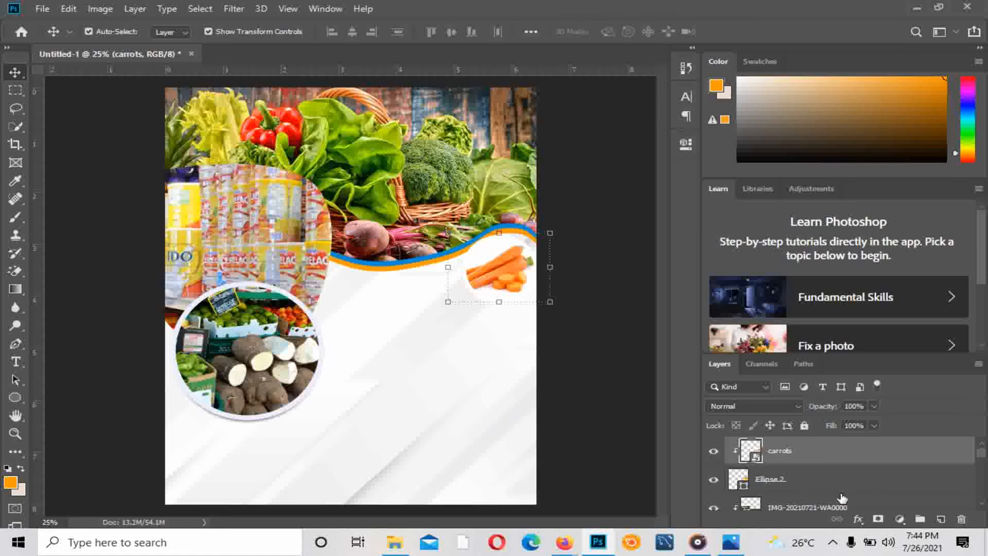
Scale the Ellipse 2 circle to 116% and resize the carrots image to about 27.4% within it
left_click(839, 489)
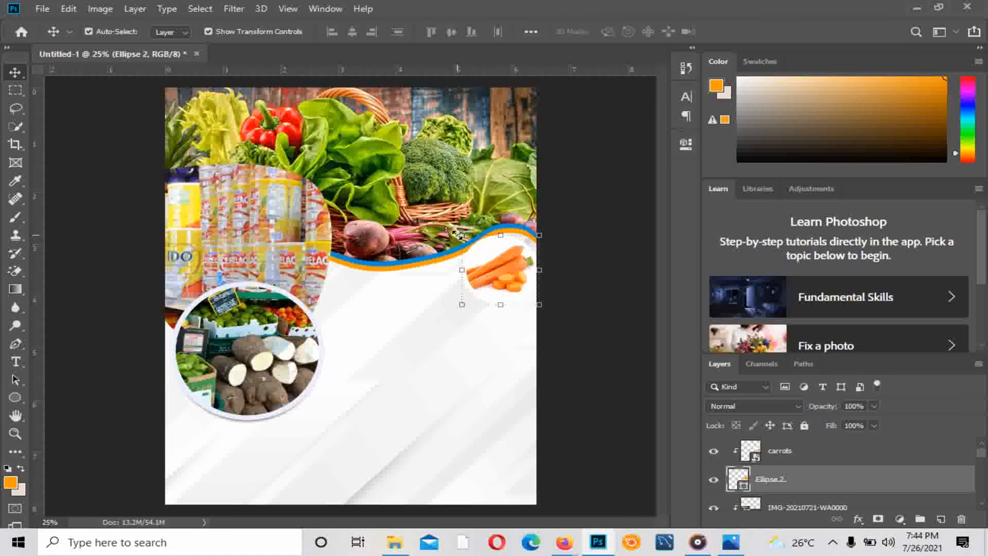
mouse_move(461, 235)
left_mouse_down()
mouse_move(430, 216)
mouse_move(448, 225)
left_mouse_up()
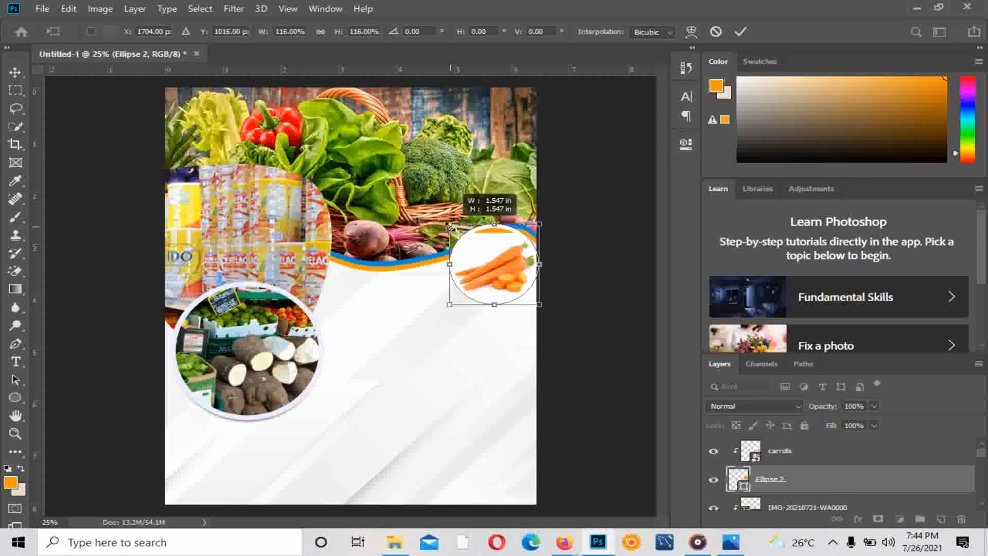
key("Return")
left_click_drag(499, 253, 494, 295)
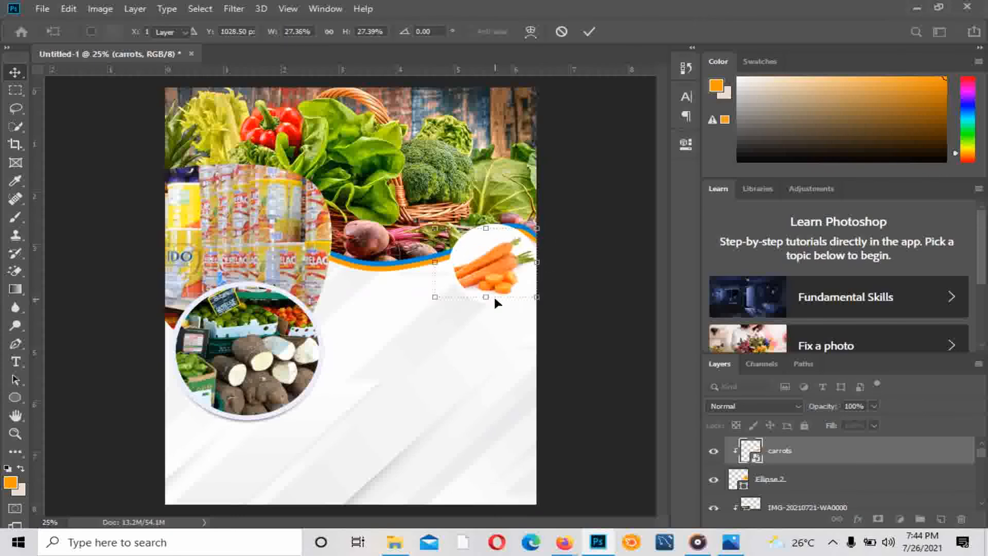
key("Return")
left_click(654, 342)
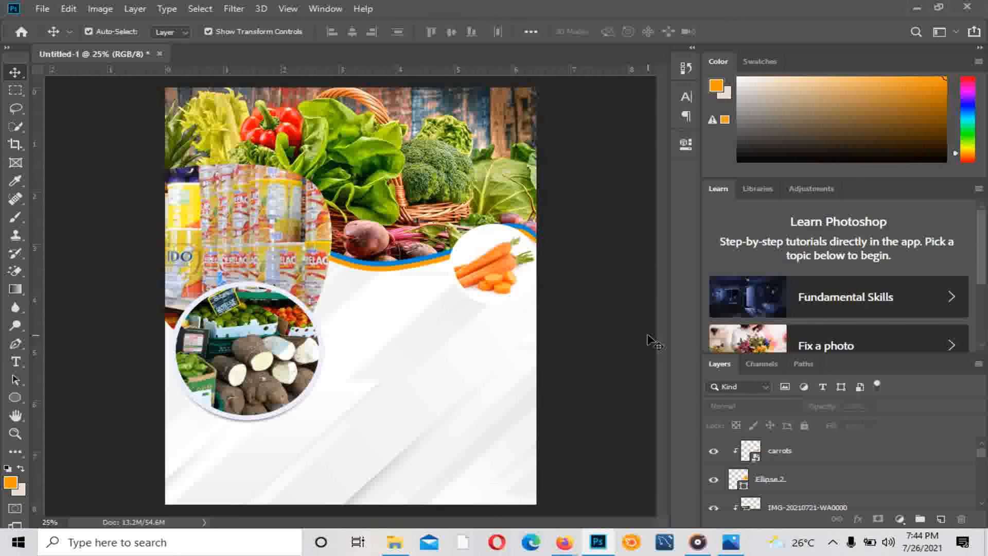
Change the Ellipse 2 circle's stroke color to orange
left_click(806, 485)
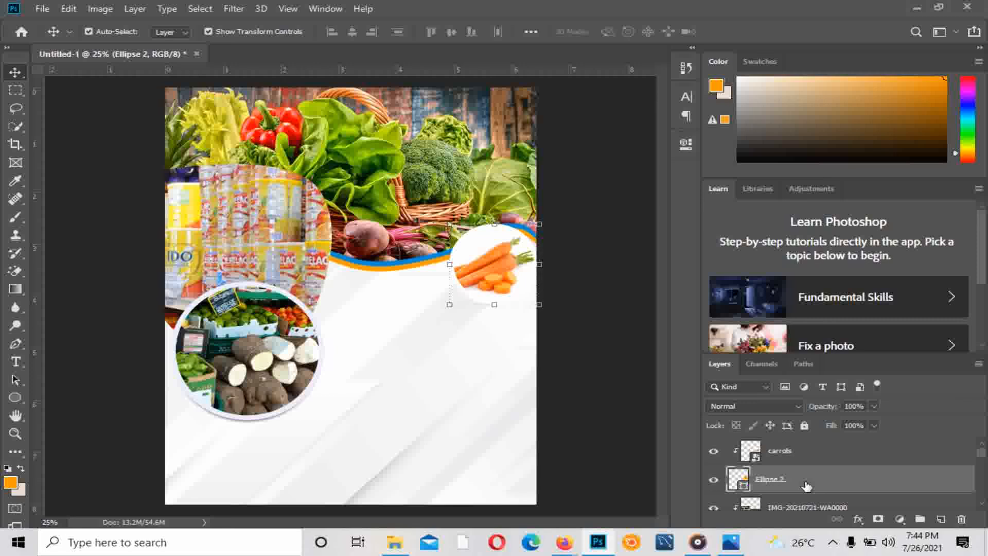
left_click(681, 146)
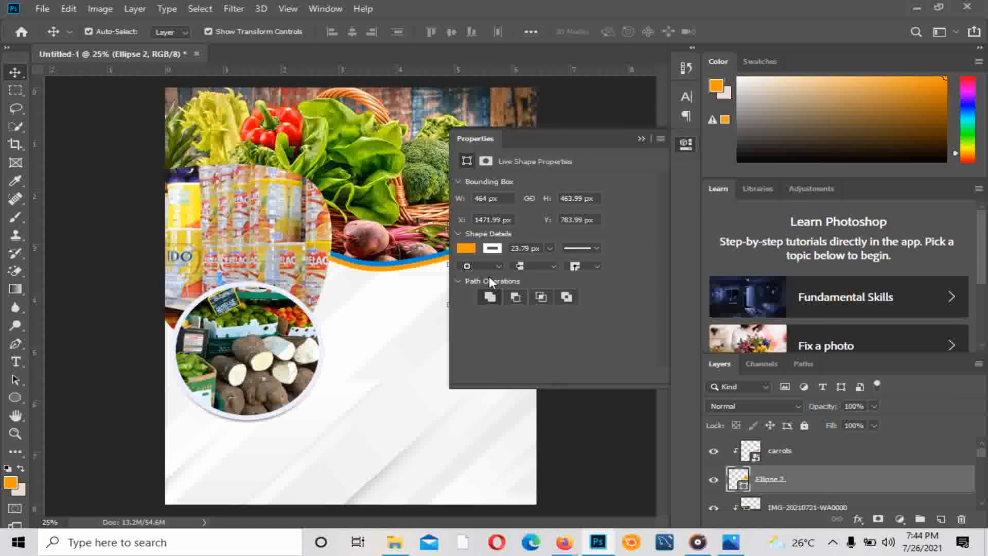
left_click(500, 248)
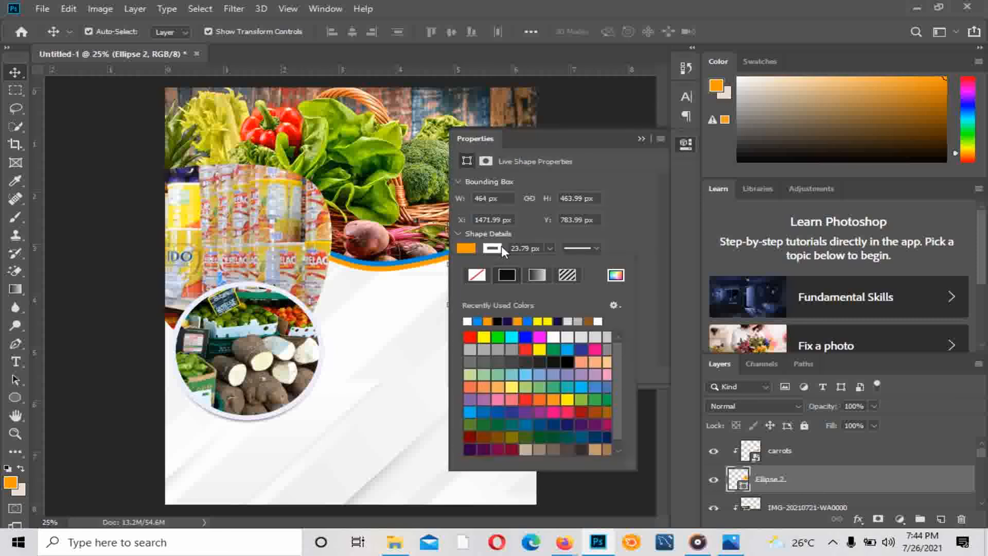
left_click(487, 320)
left_click(646, 138)
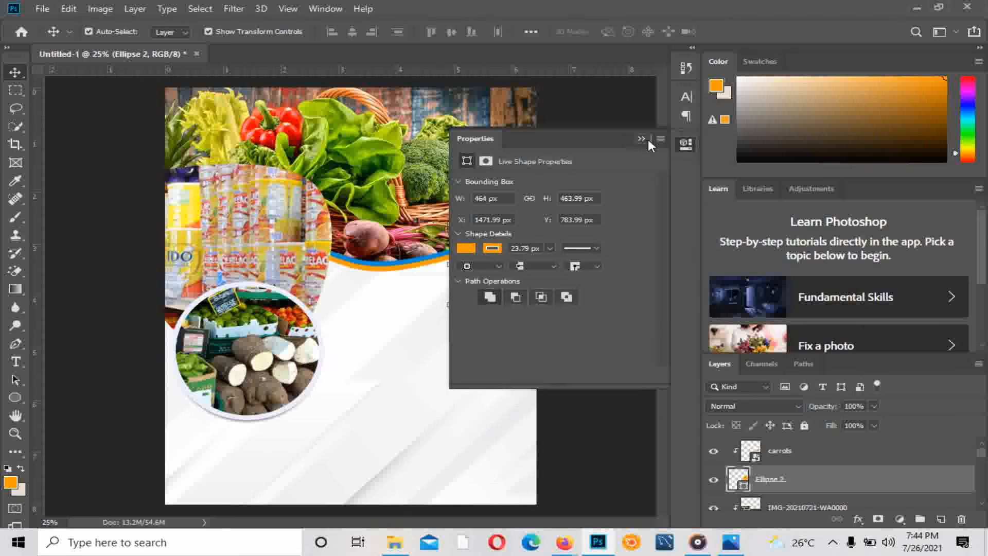
left_click(647, 137)
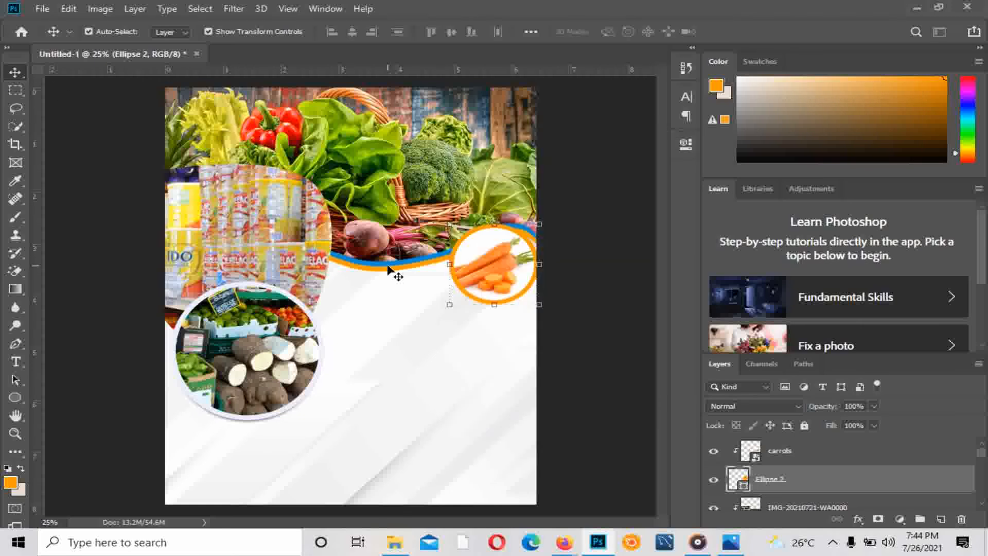
Select the carrots and Ellipse 2 layers together and nudge them right and up so the circle slightly overruns the page's right edge
key("ctrl")
left_click(811, 459, "ctrl")
key("shift+Right")
key("shift+Right")
key("shift+Right")
key("shift+Right")
key("shift+Right")
key("shift+Right")
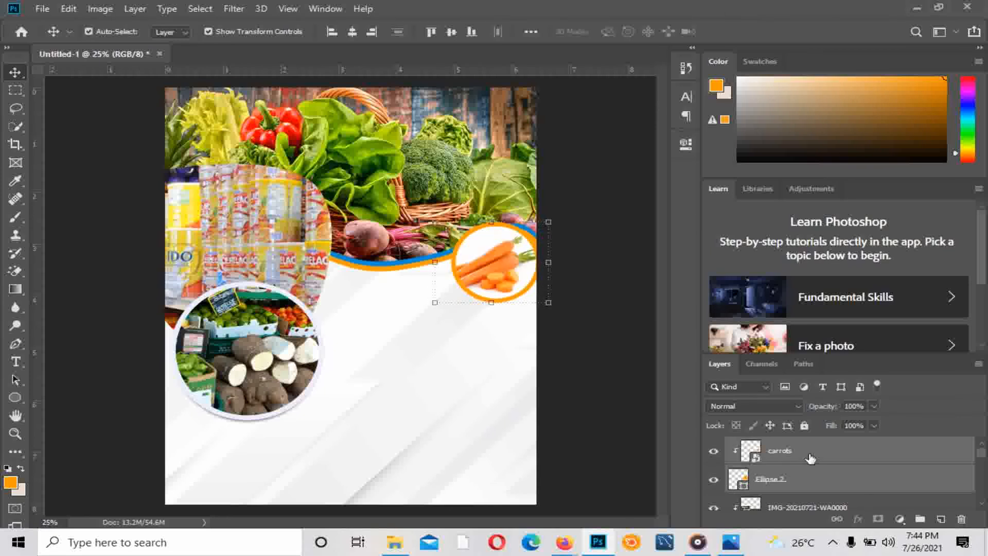
key("shift+Up")
key("shift+Up")
key("shift+Up")
key("shift+Up")
key("shift+Up")
key("shift+Up")
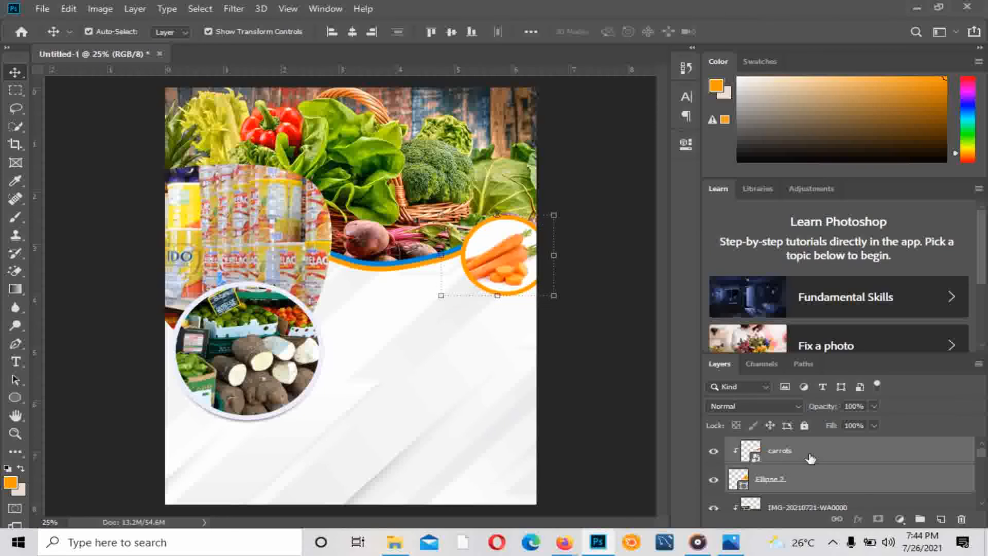
Add a Stroke effect to the Color Fill 2 layer behind the grocery-shelf photo
left_click(280, 250)
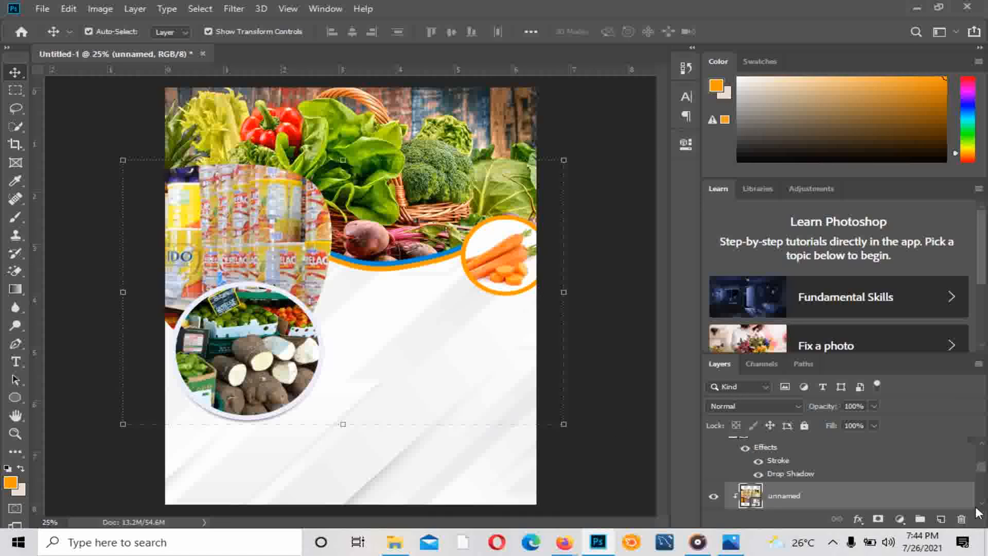
scroll(983, 512, "down", 2)
left_click(901, 493)
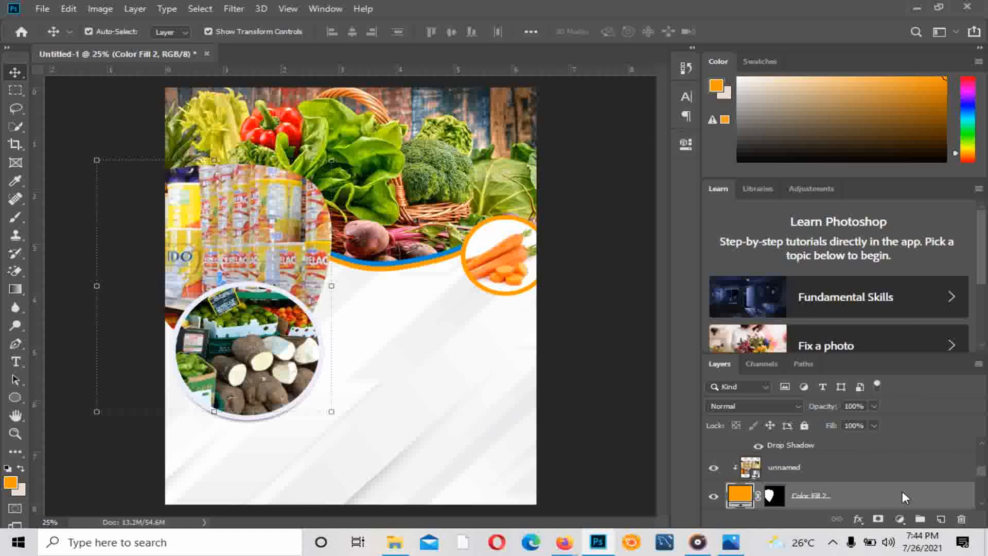
right_click(901, 493)
left_click(733, 20)
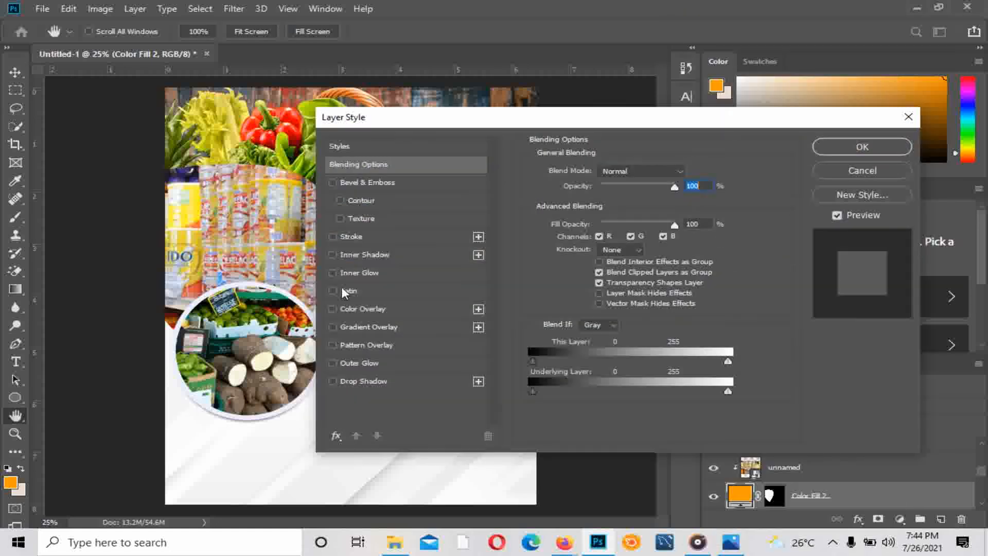
left_click(333, 236)
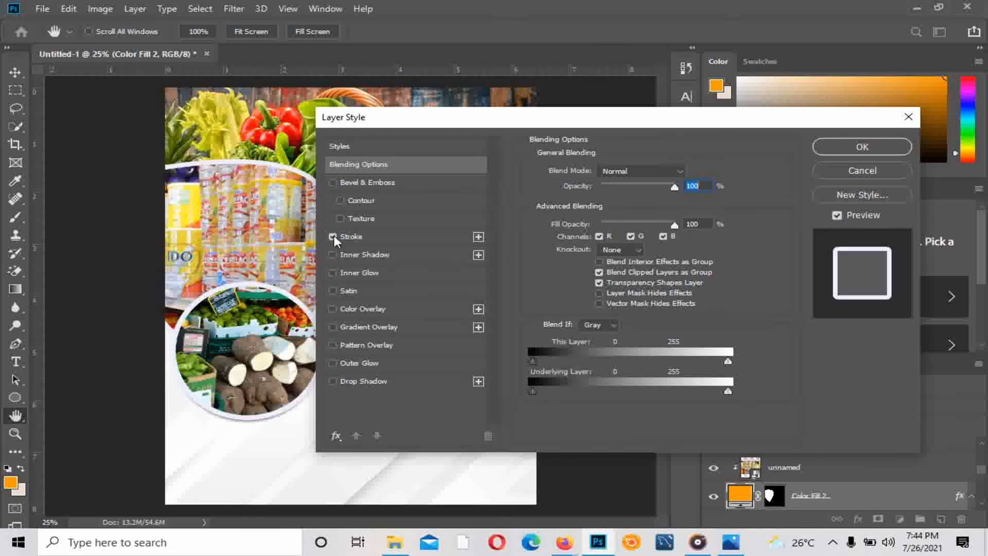
left_click(827, 150)
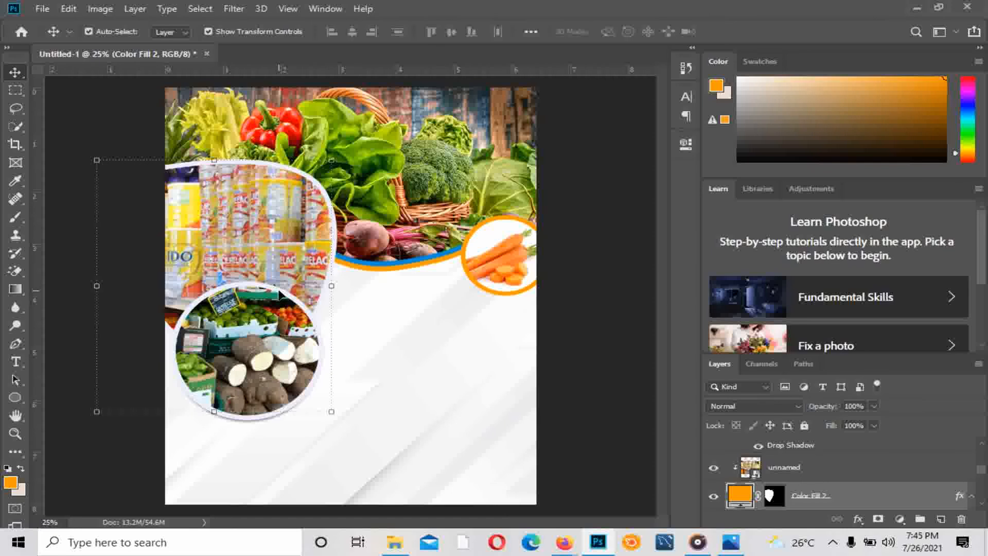
Change the stroke effect color of the Ellipse 1 circle layer to ffba00
left_click(281, 297)
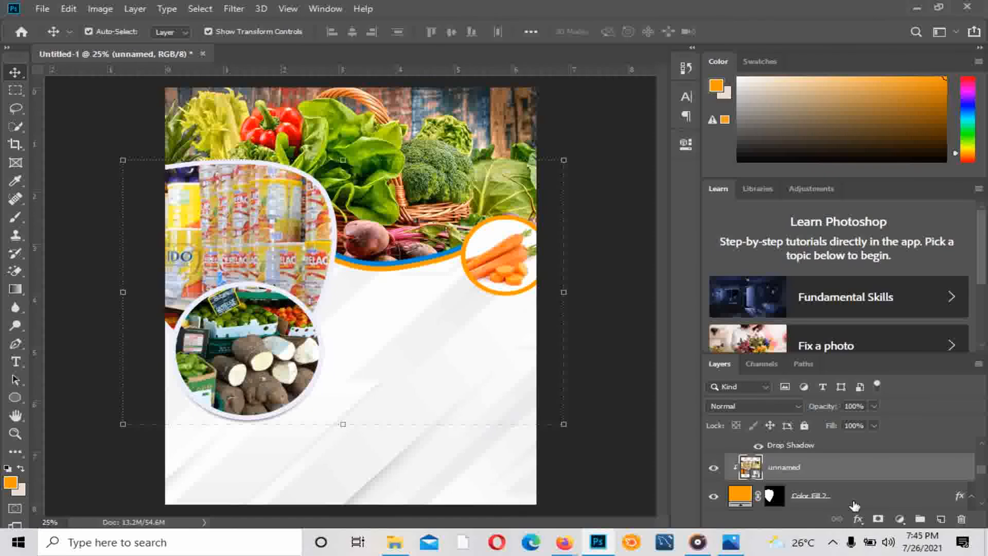
left_click(221, 351)
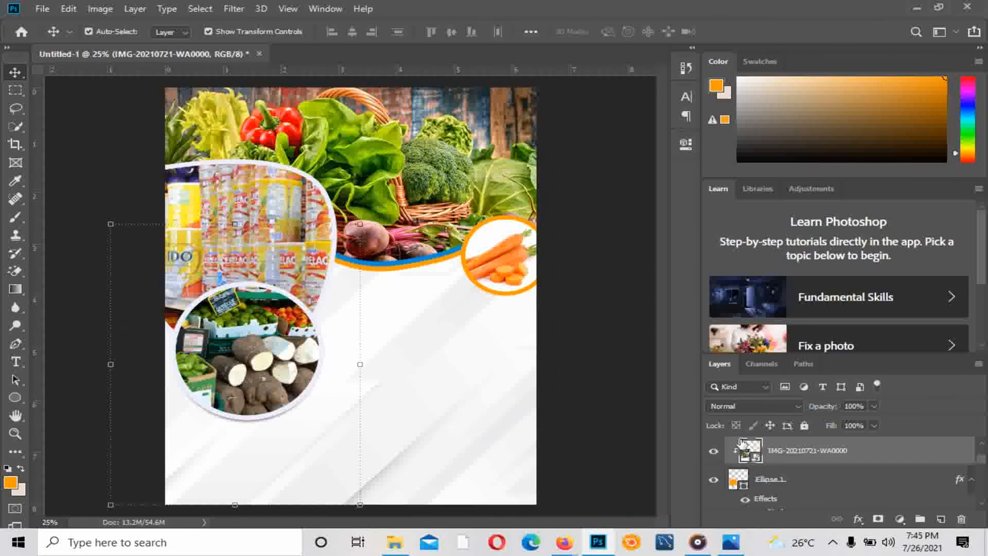
right_click(832, 490)
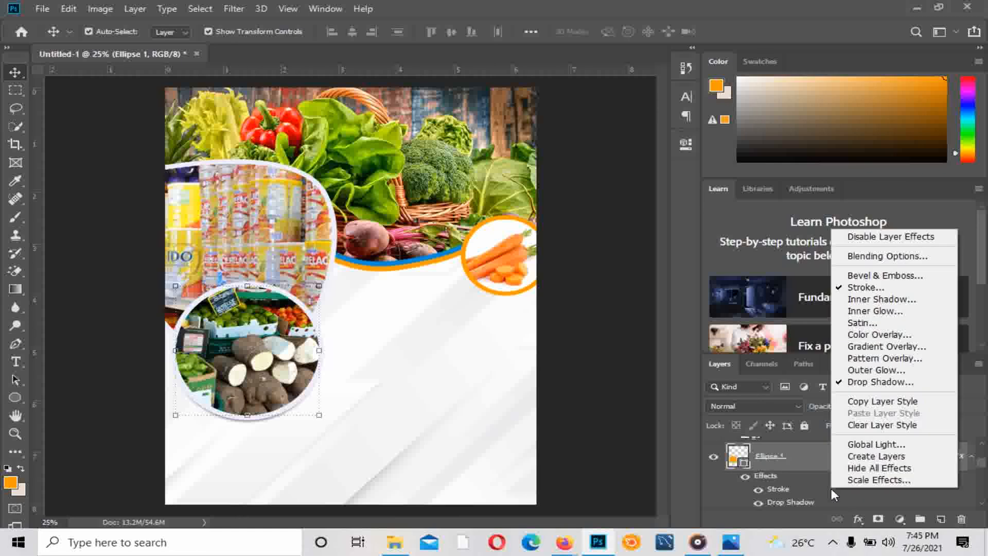
left_click(780, 494)
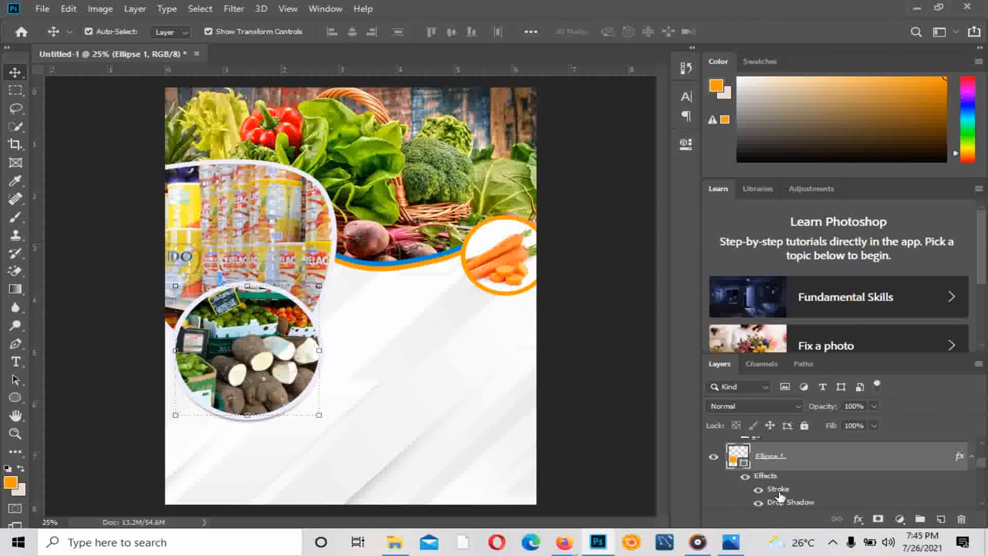
double_click(780, 491)
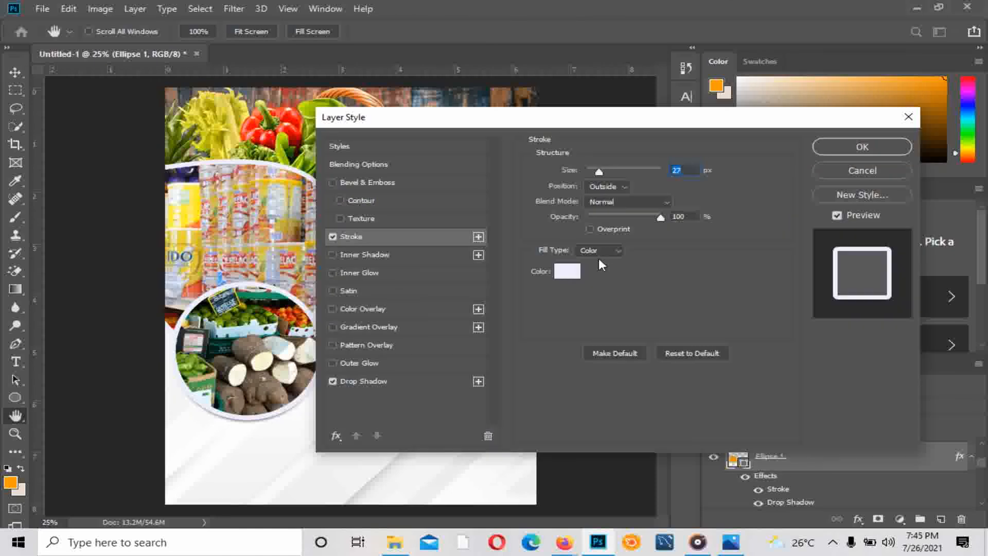
left_click(568, 271)
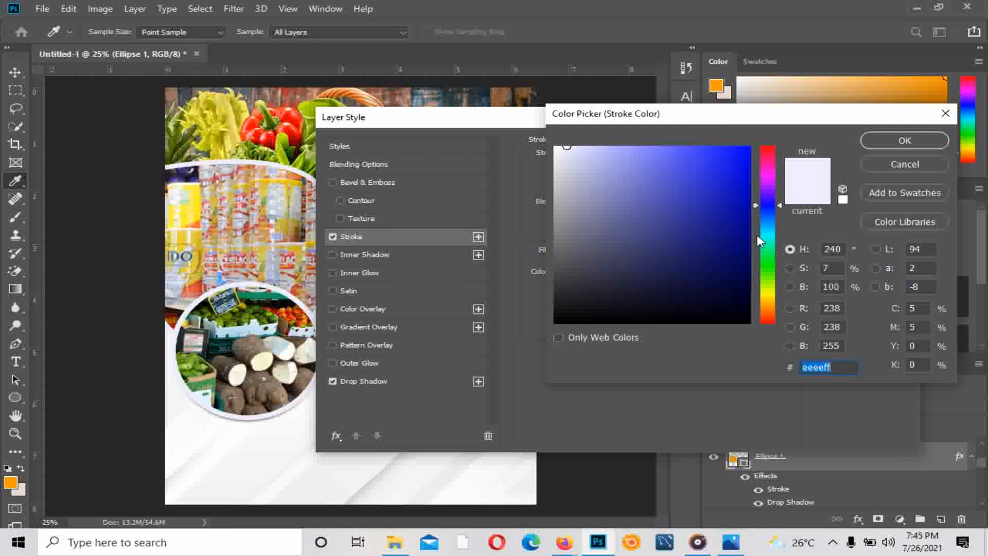
left_click_drag(768, 297, 770, 301)
left_click_drag(729, 215, 749, 147)
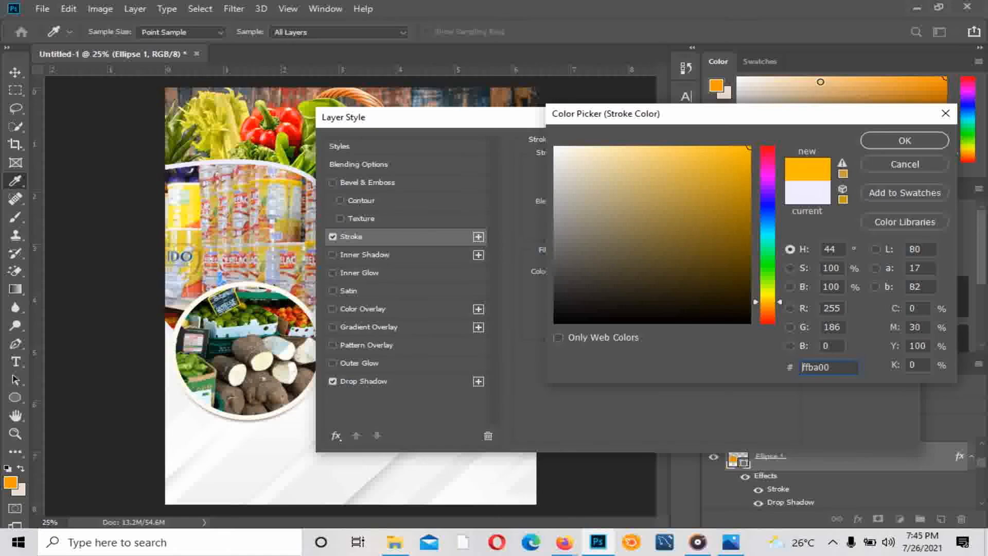
left_click(882, 144)
left_click(885, 150)
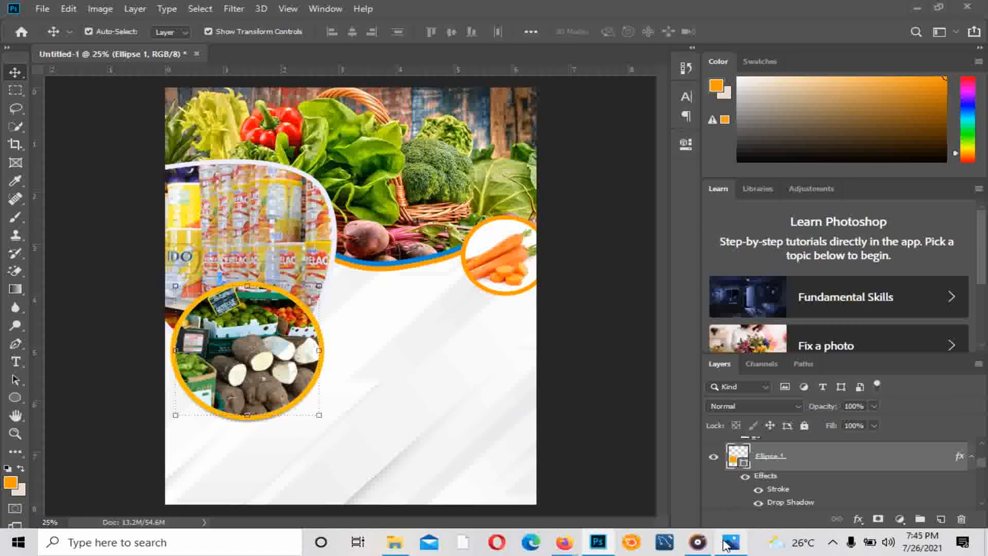
left_click(728, 543)
left_click(727, 543)
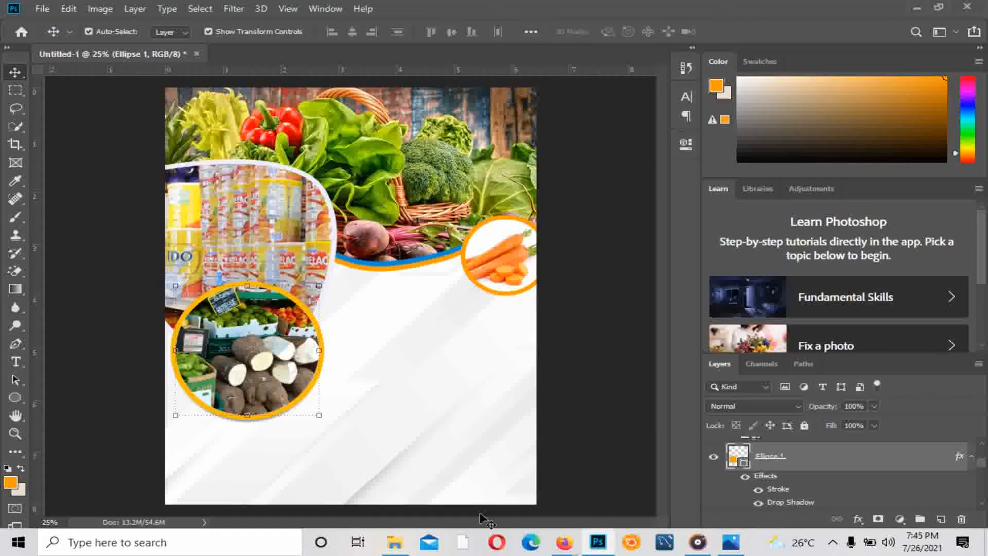
Place the Yentoh logo image IMG-20210721-WA0001 from the Yentoh Flyer folder into the flyer and move its layer to the top of the stack
mouse_move(395, 540)
left_click(426, 513)
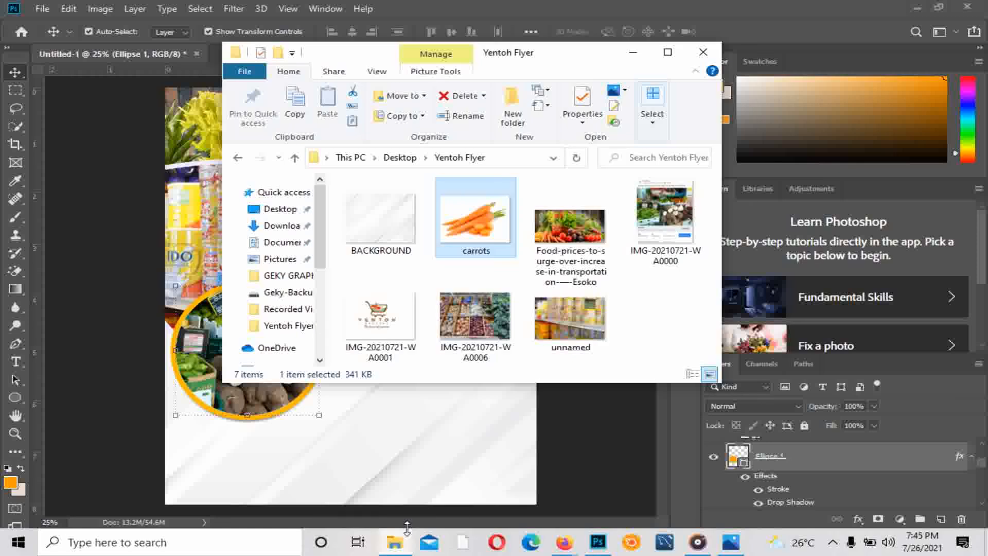
left_click(344, 349)
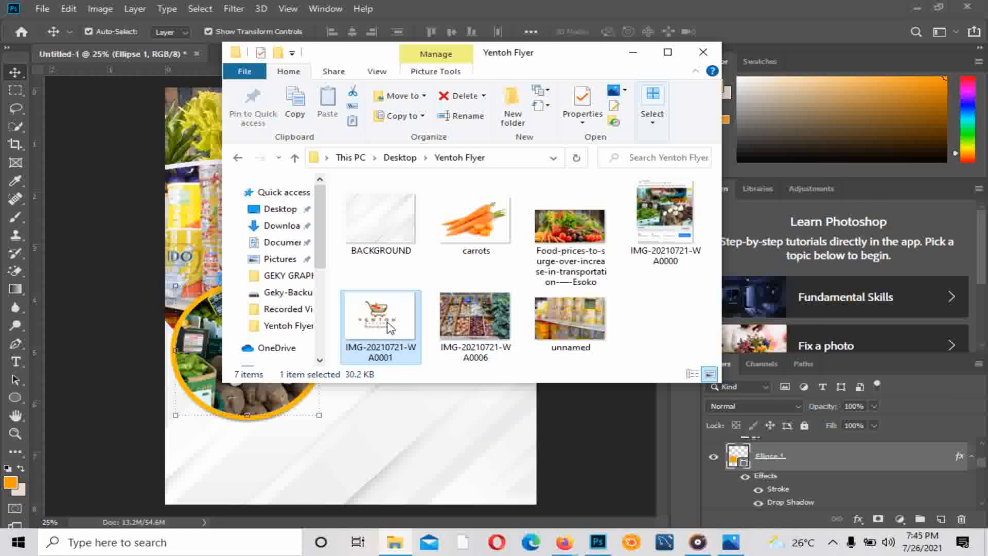
left_click_drag(390, 325, 427, 422)
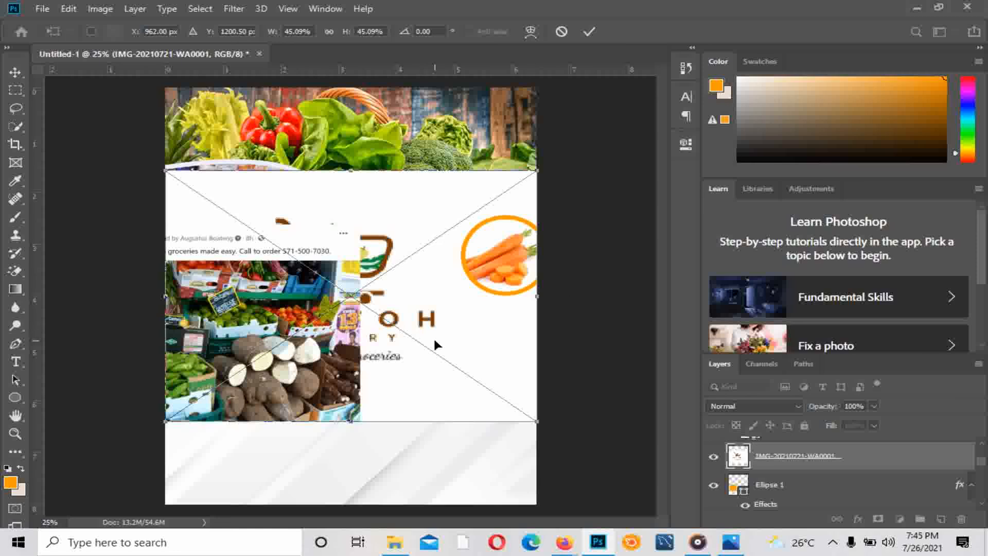
left_click(582, 31)
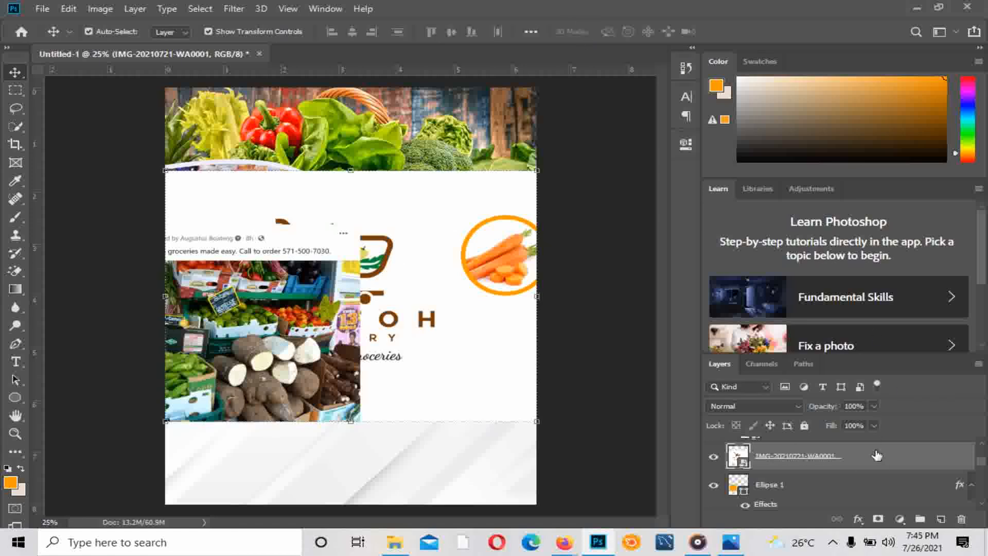
left_click_drag(876, 455, 810, 441)
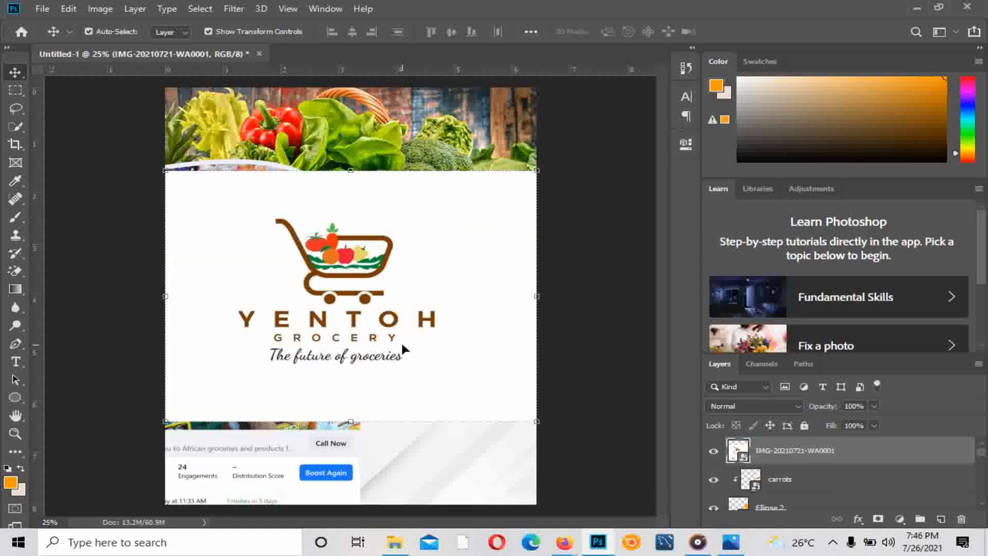
Erase the logo's white background with the Magic Eraser tool, rasterizing the smart object
left_click(15, 273)
left_click(265, 298)
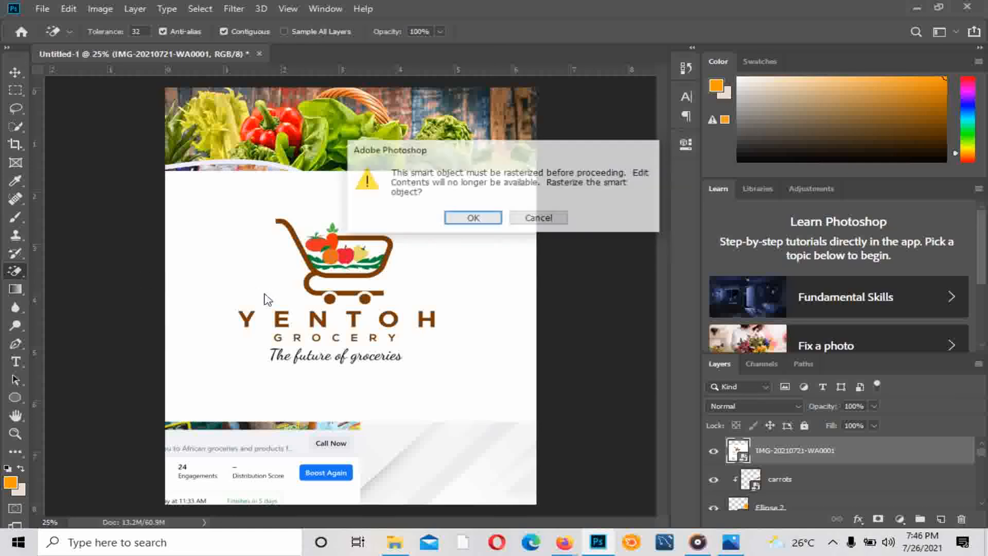
key("Return")
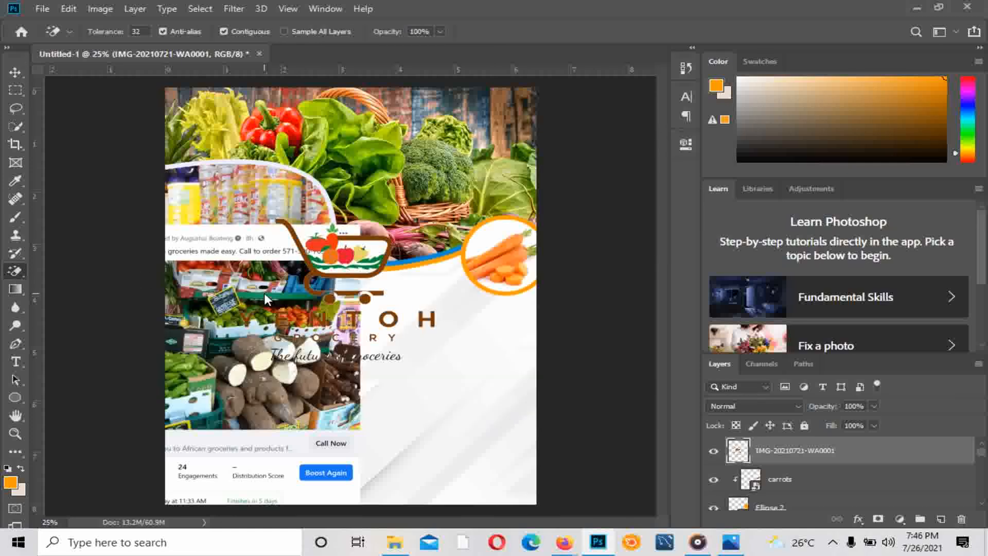
Scale the logo down to 35.90% and position it on the white area just below the wave, between the two circles
left_click(14, 71)
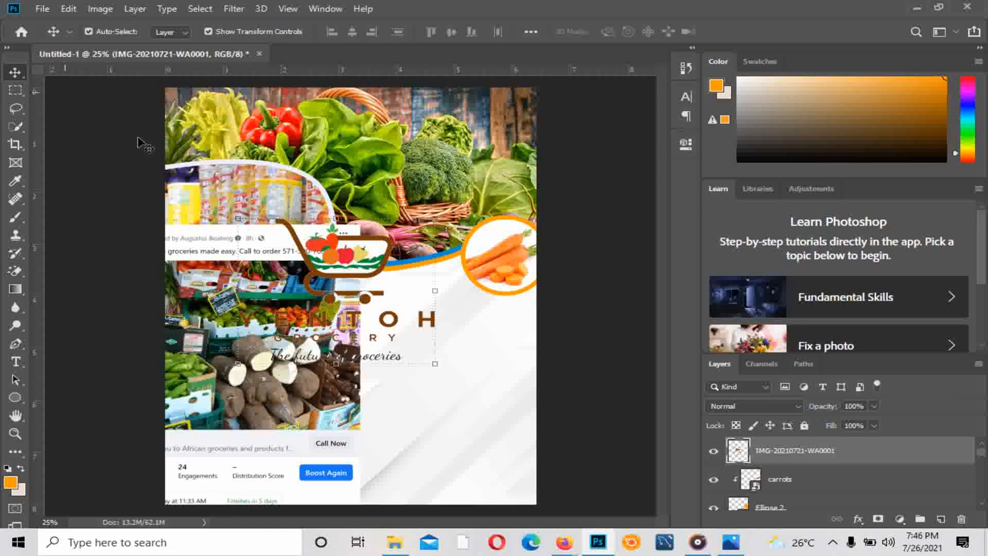
left_click_drag(238, 219, 399, 275)
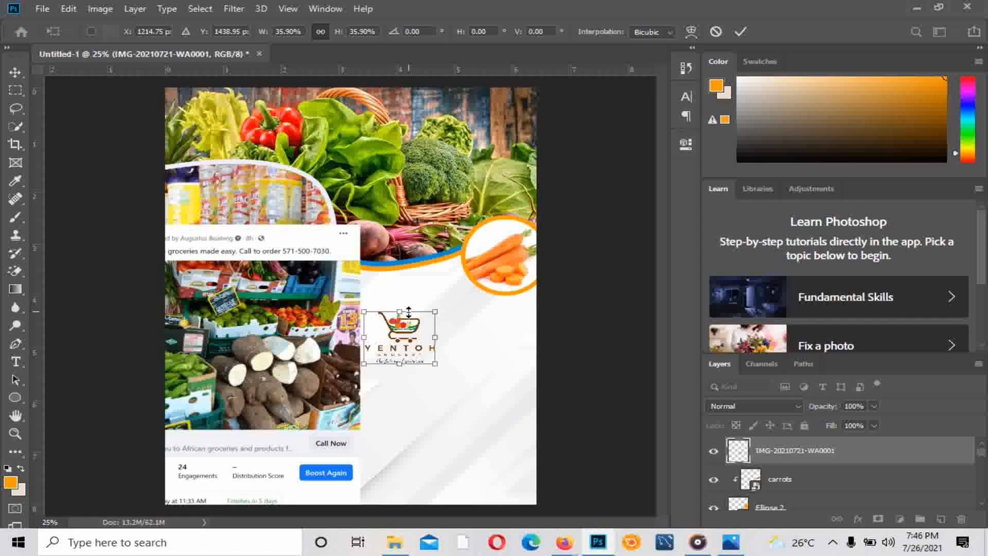
left_click_drag(411, 323, 418, 308)
left_click(740, 29)
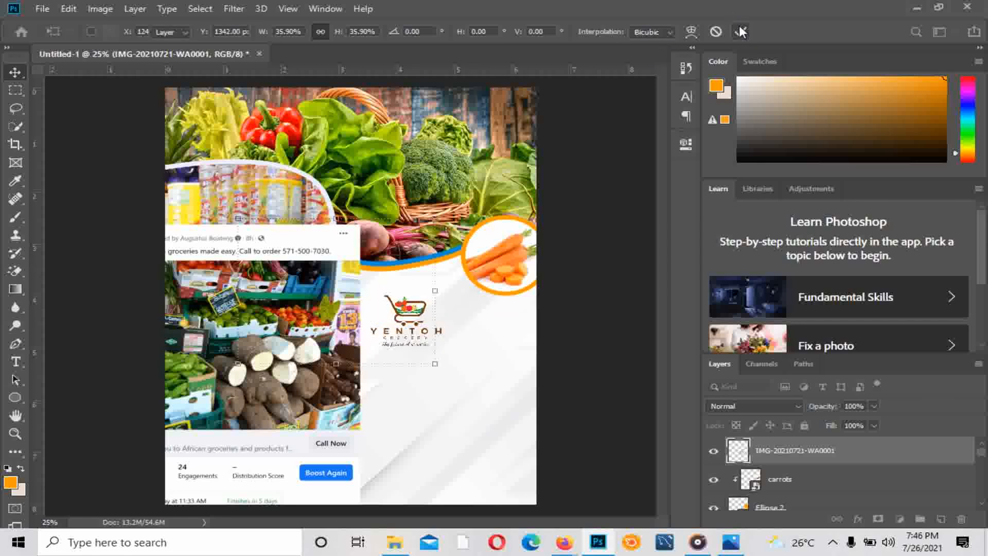
Clip the yam market photo IMG-20210721-WA0000 back into the Ellipse 1 circle with a clipping mask, then deselect the layer
left_click(209, 281)
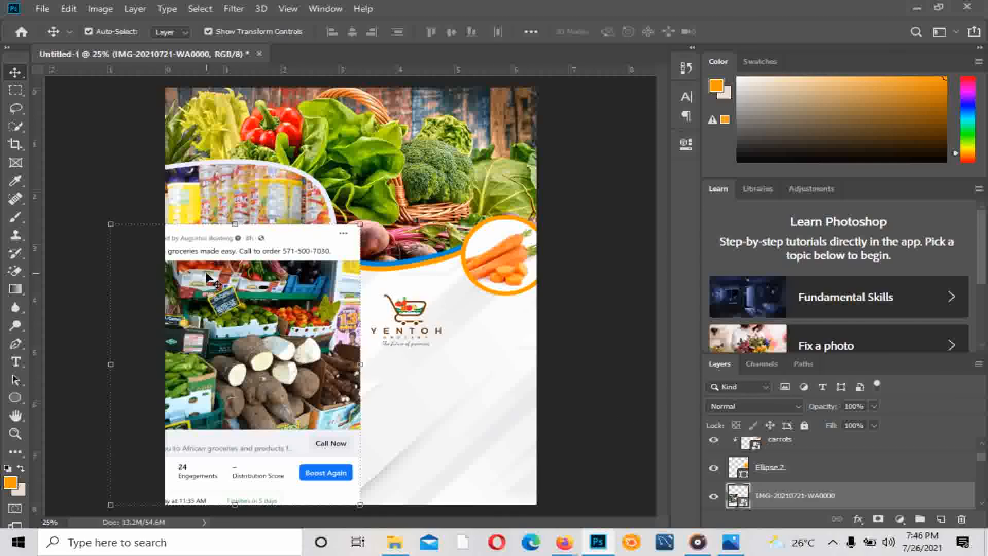
right_click(795, 500)
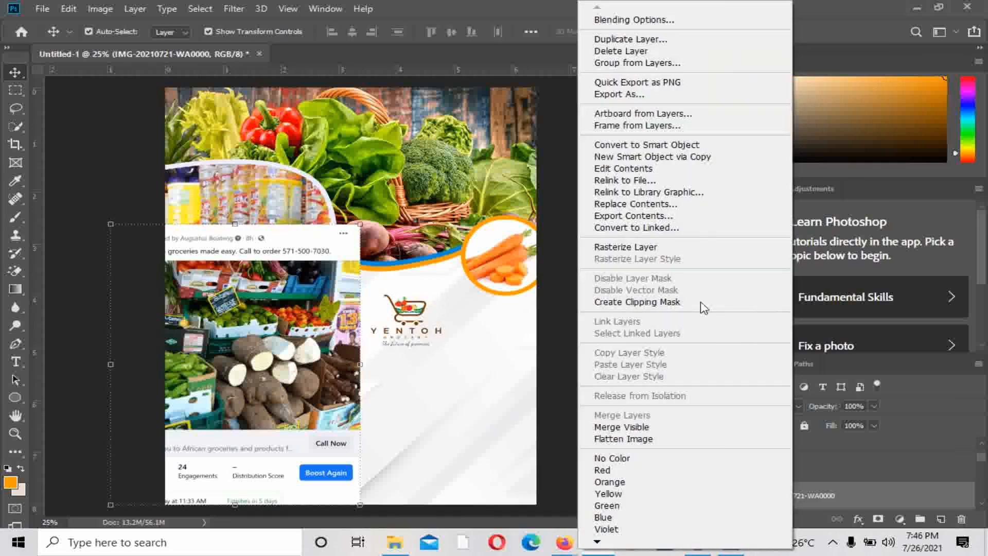
left_click(640, 302)
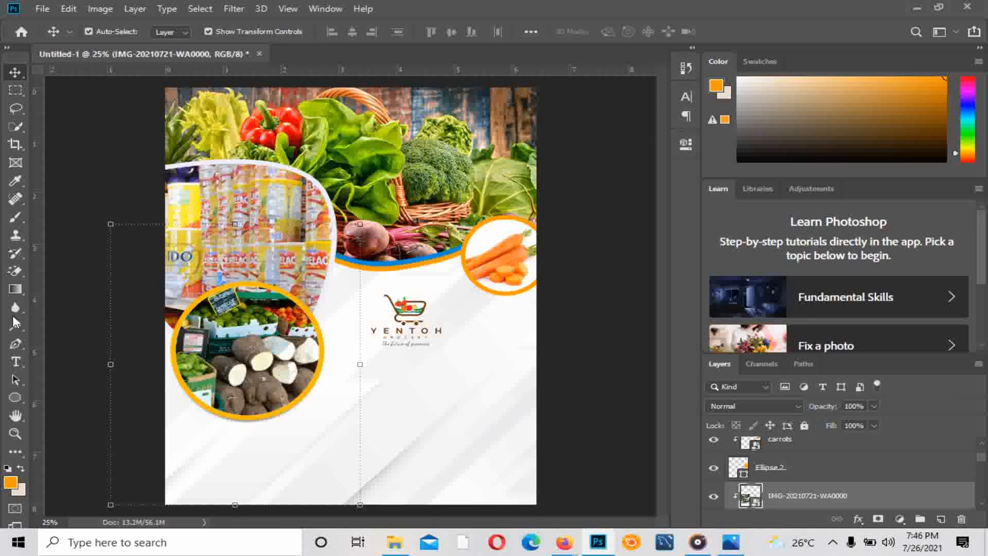
left_click(61, 307)
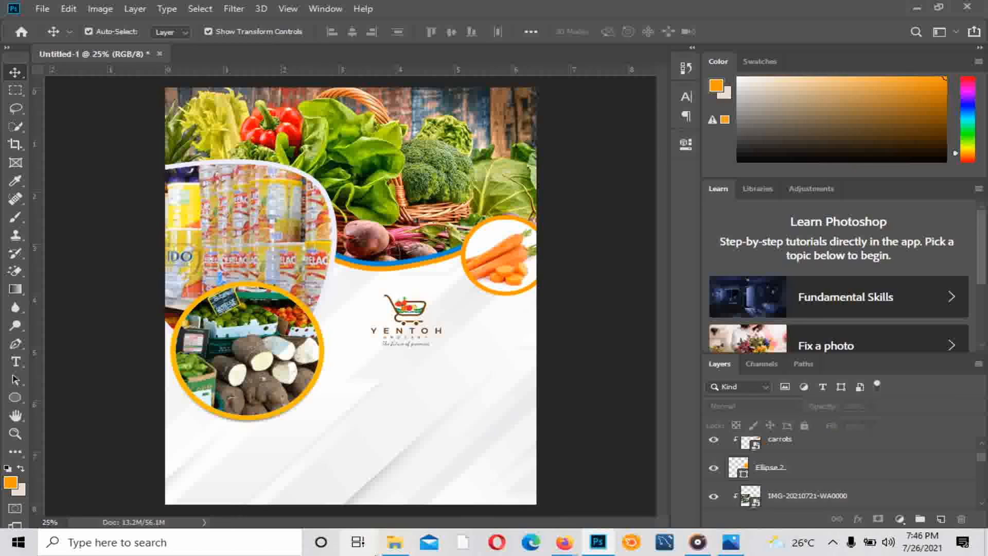
Check the reference flyer, then draw a rectangle about 1940 px by 212 px across the full width of the page's bottom edge
left_click(735, 551)
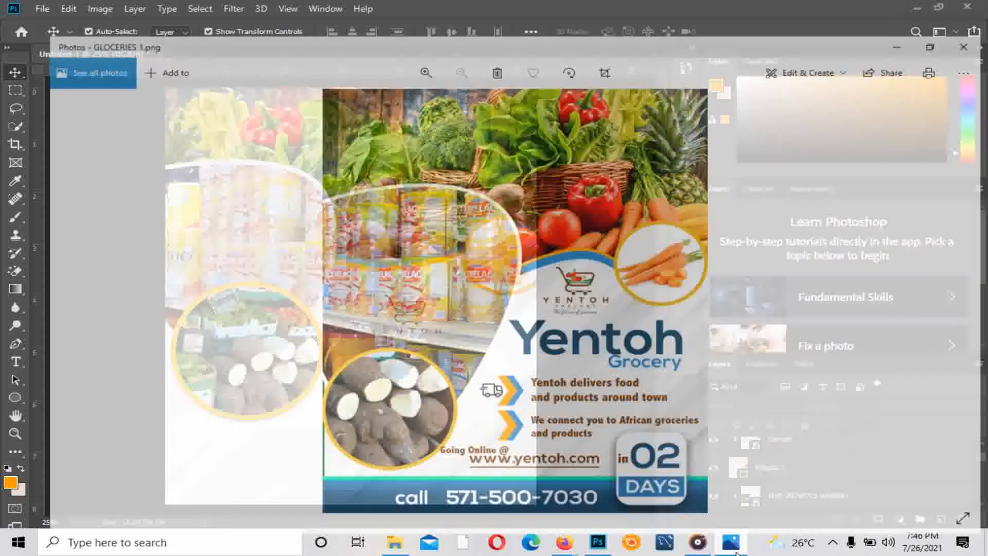
left_click(735, 551)
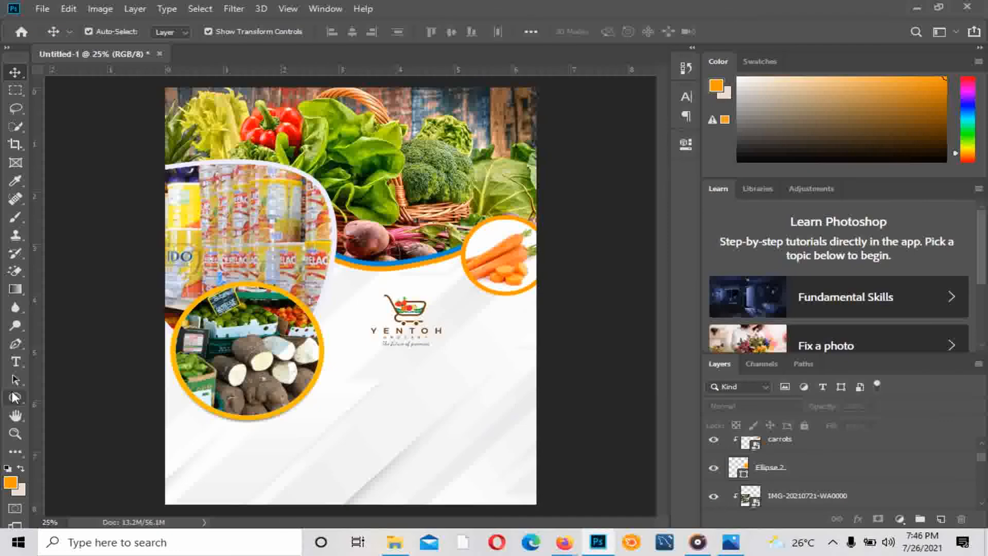
mouse_move(14, 398)
left_mouse_down()
mouse_move(60, 409)
mouse_move(51, 397)
left_mouse_up()
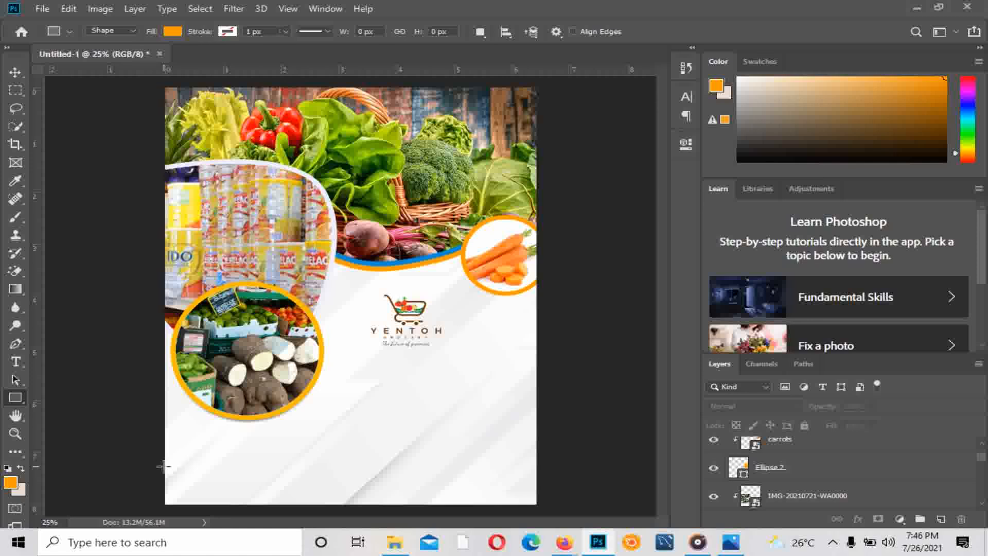
left_click_drag(164, 466, 539, 503)
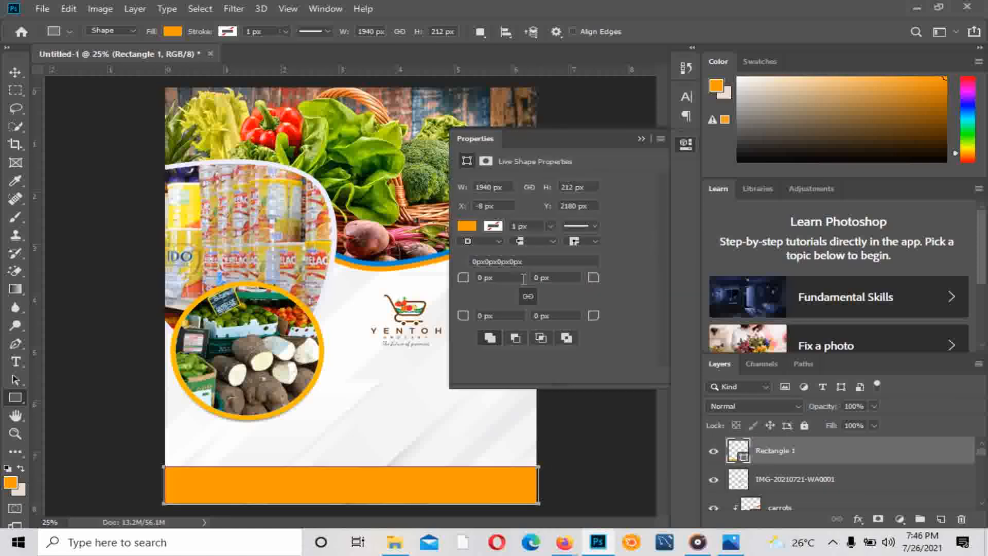
Change the bottom rectangle's fill to the recently used bright blue and dismiss its shape properties
left_click(467, 226)
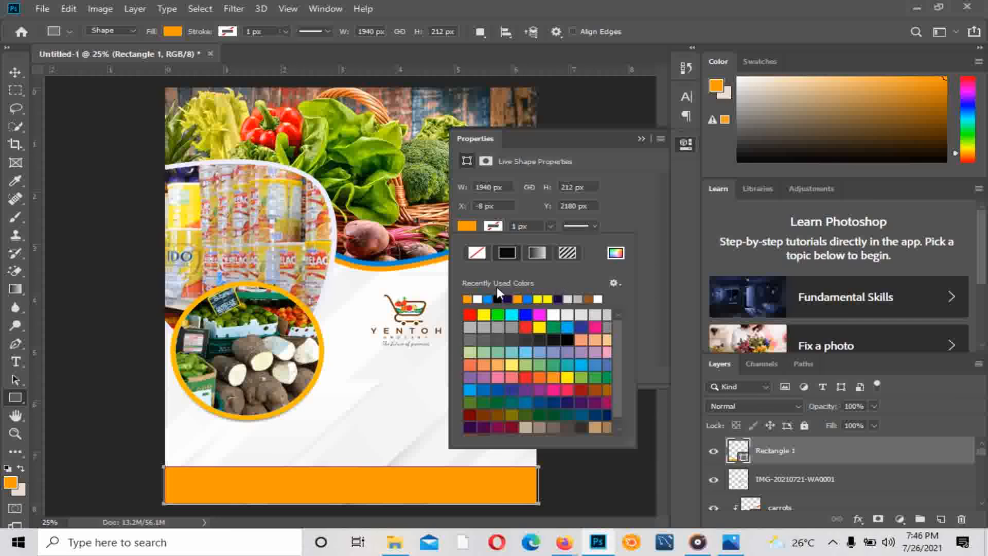
left_click(488, 299)
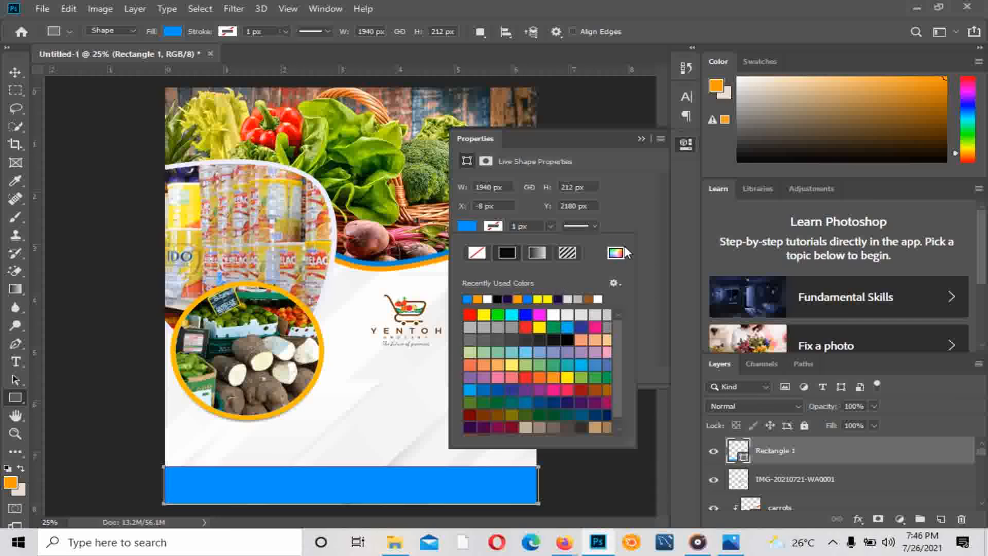
left_click(630, 205)
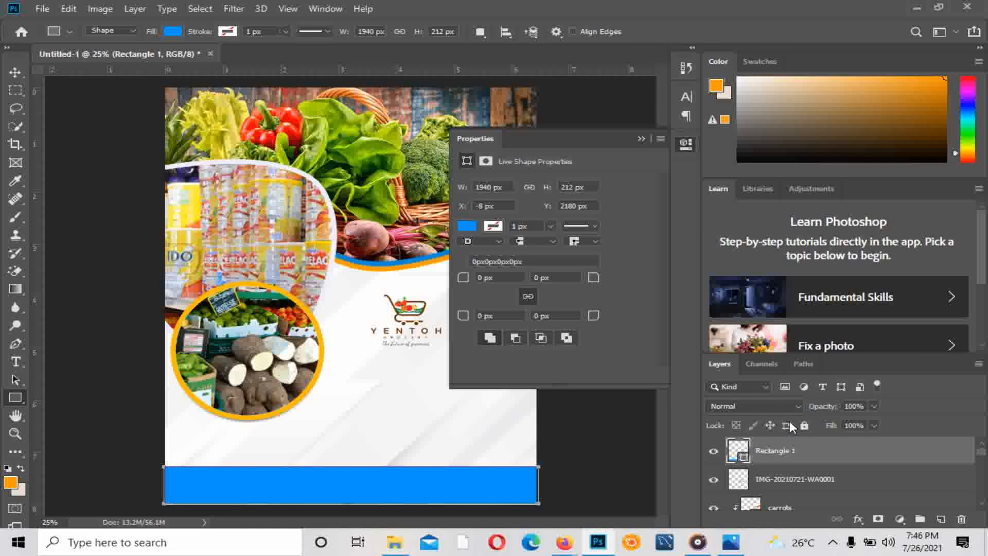
left_click(643, 138)
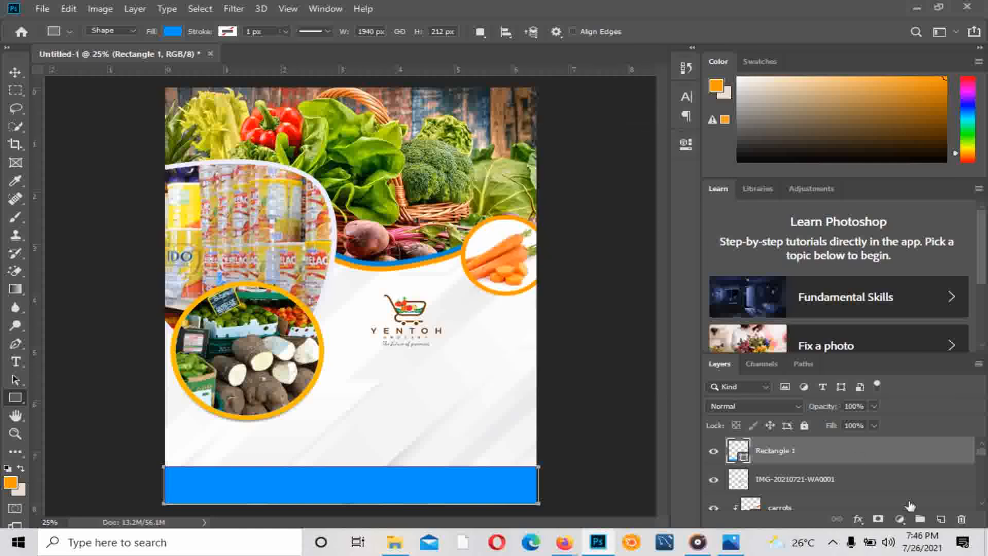
Add a Gradient Overlay effect to the Rectangle 1 layer
right_click(836, 455)
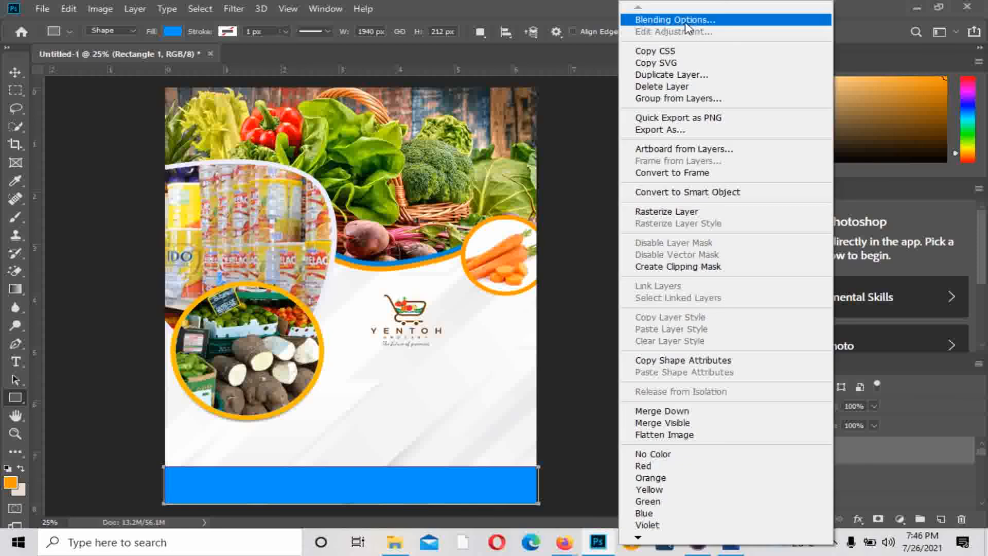
left_click(675, 20)
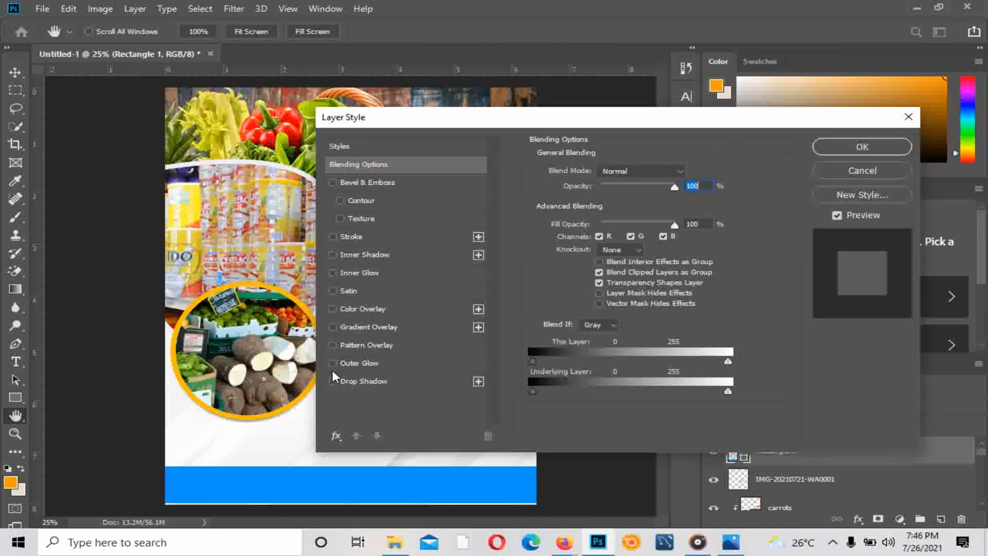
left_click(333, 327)
left_click(388, 321)
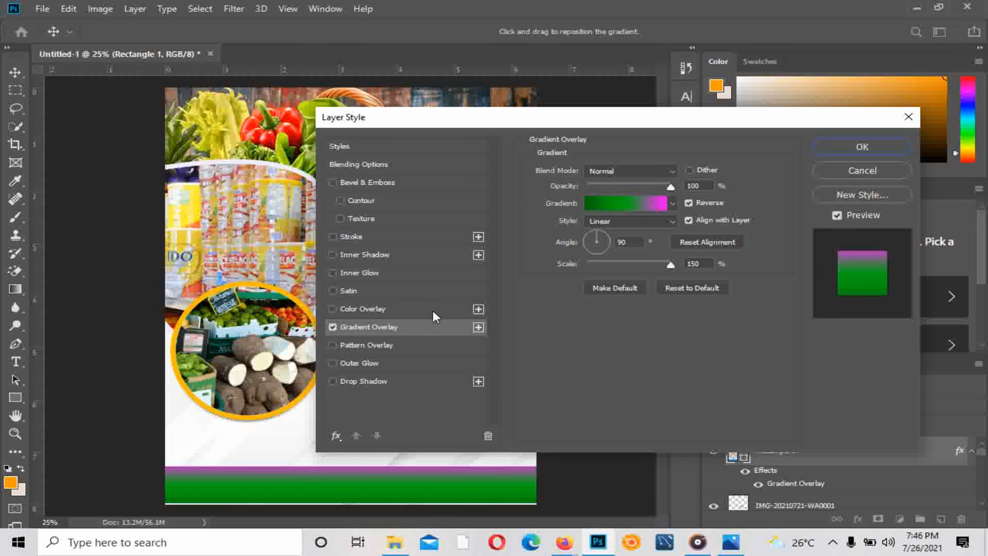
Change the magenta start stop of the overlay gradient to blue 02bbff
left_click(641, 205)
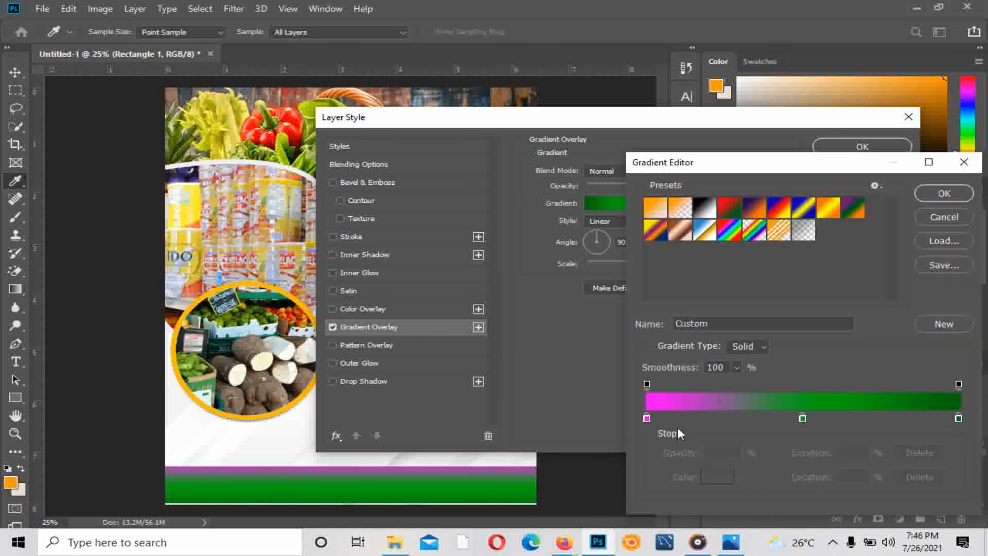
left_click(647, 418)
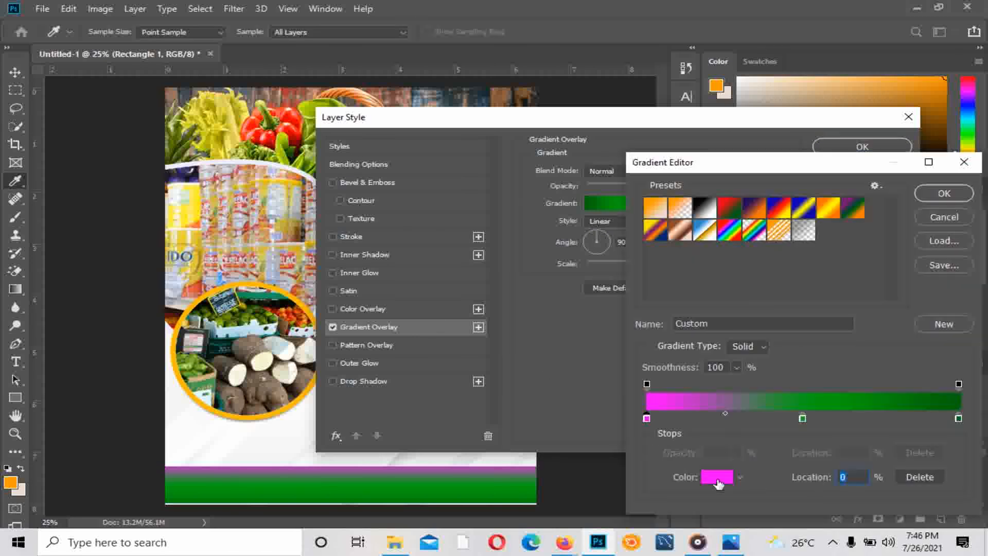
left_click(717, 478)
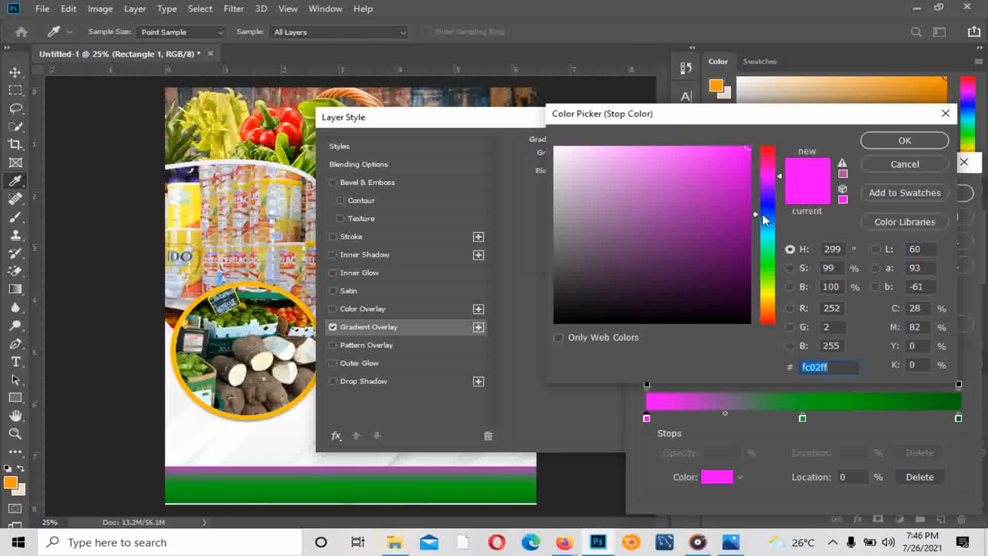
left_click_drag(763, 215, 768, 226)
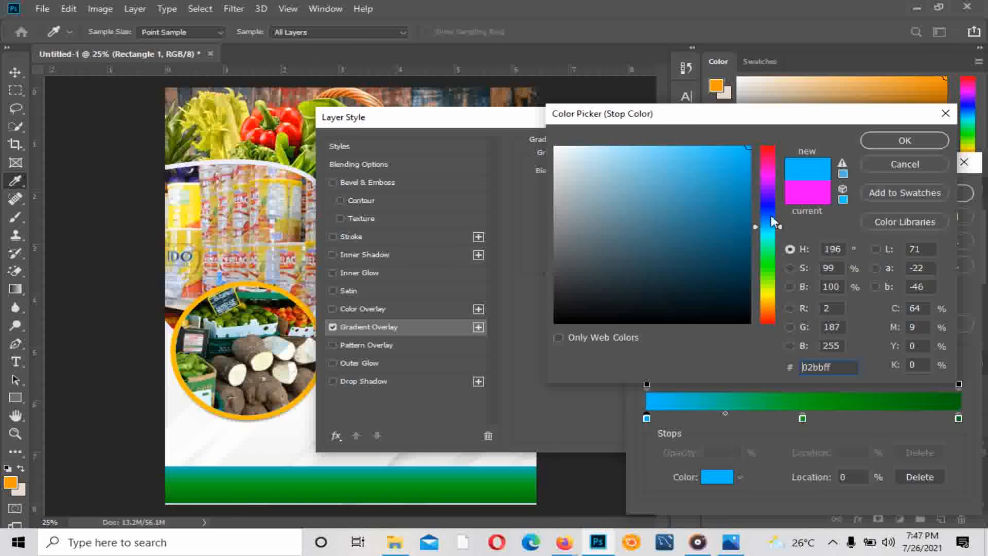
left_click(902, 144)
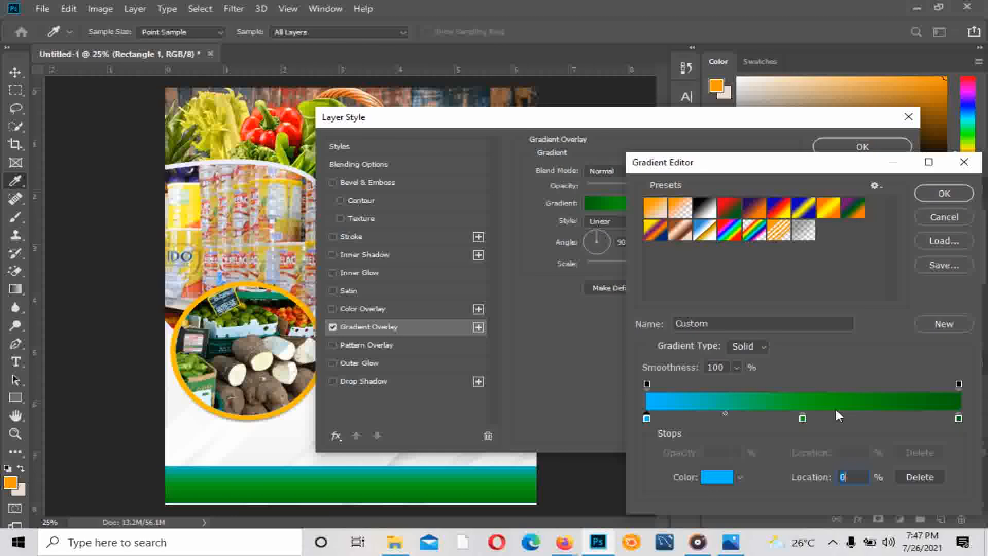
Change the green middle stop of the overlay gradient to teal 0c94a4
left_click(803, 417)
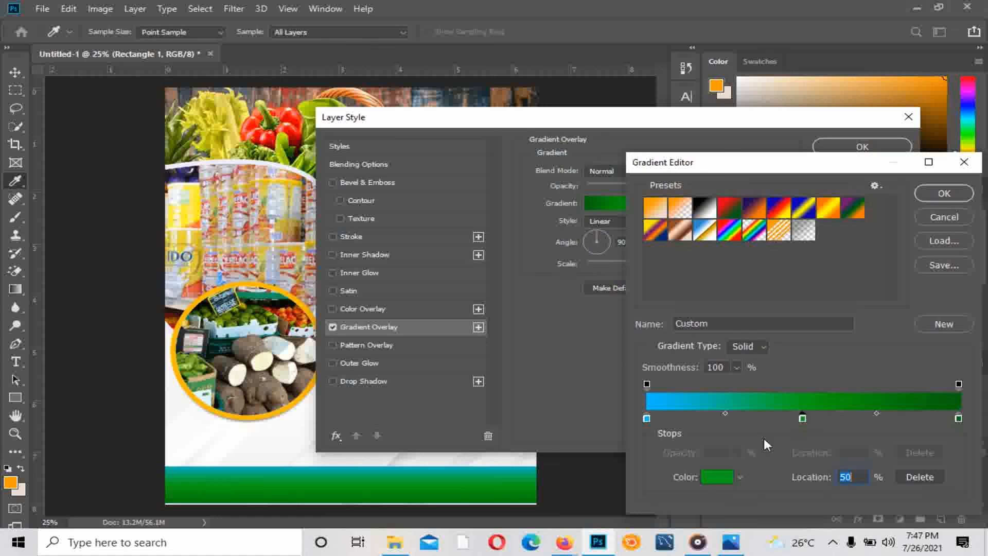
left_click(717, 478)
left_click(761, 237)
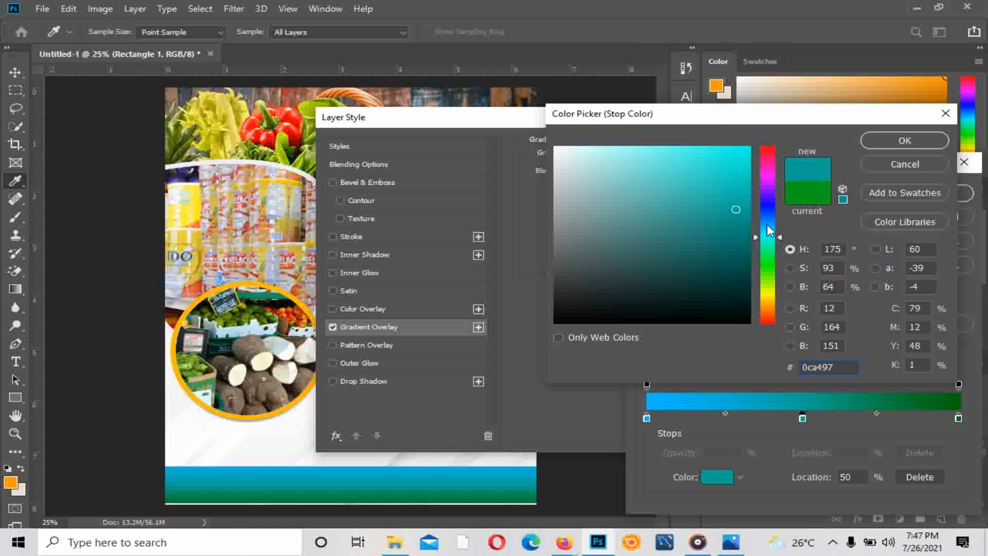
left_click(768, 226)
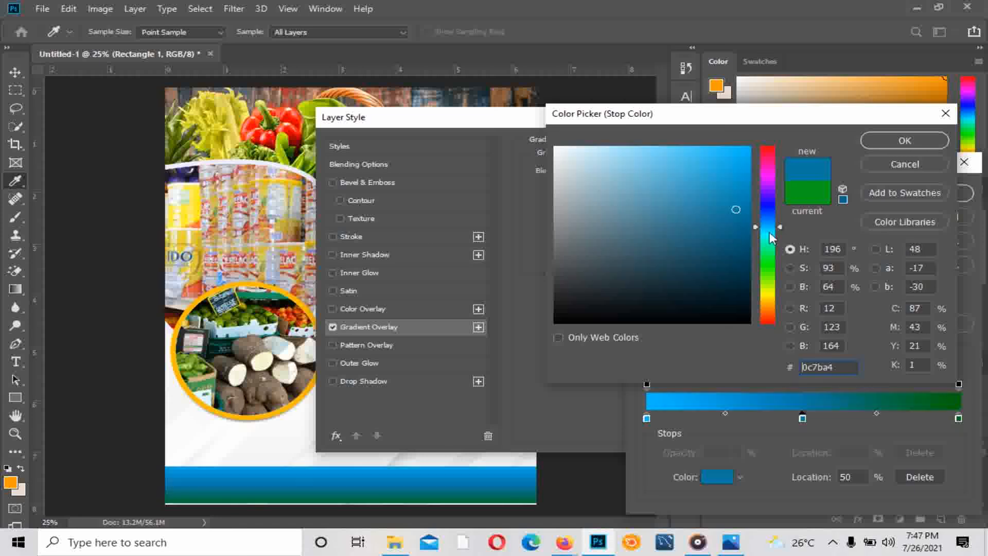
left_click(768, 231)
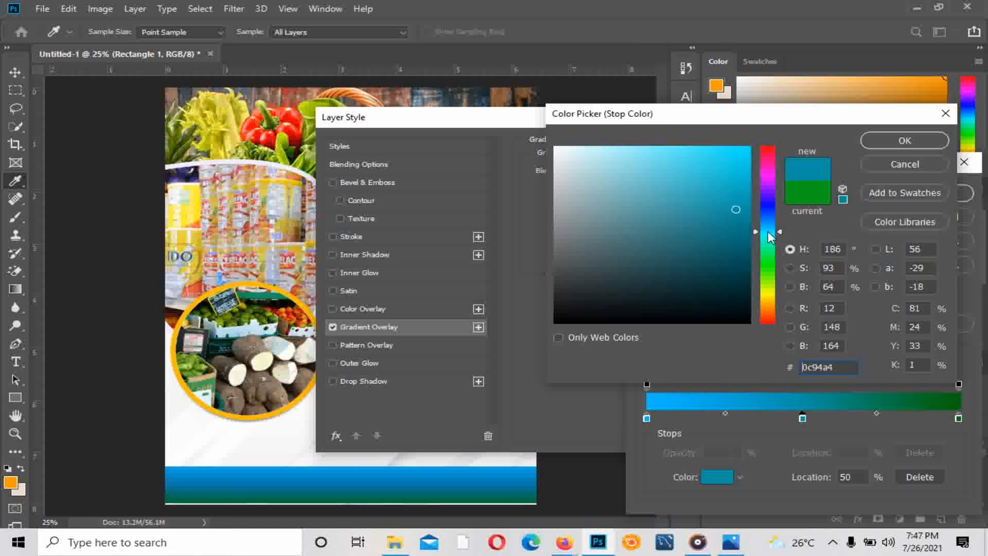
left_click(869, 140)
Change the dark green end stop of the overlay gradient to medium blue and apply the Gradient Overlay to the footer rectangle
left_click(959, 419)
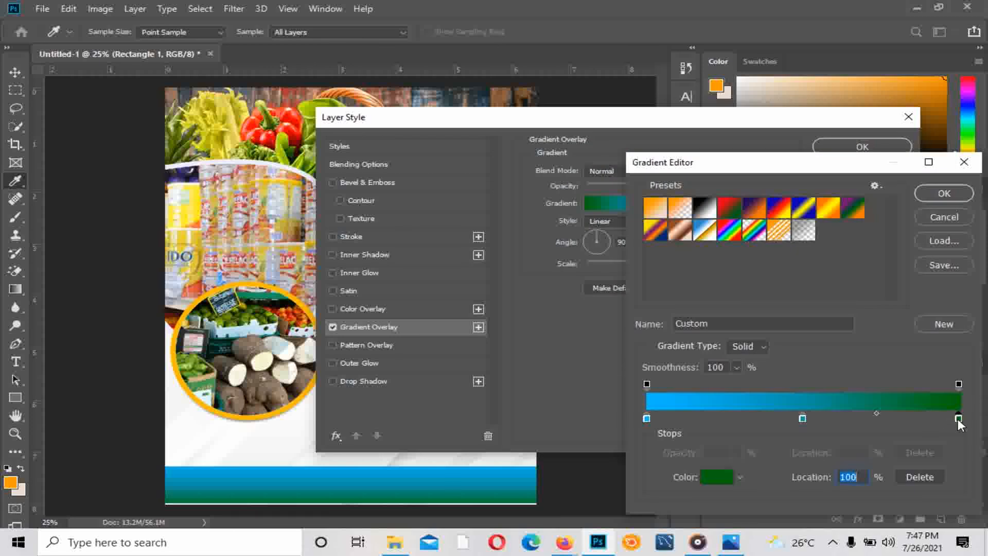
left_click(725, 478)
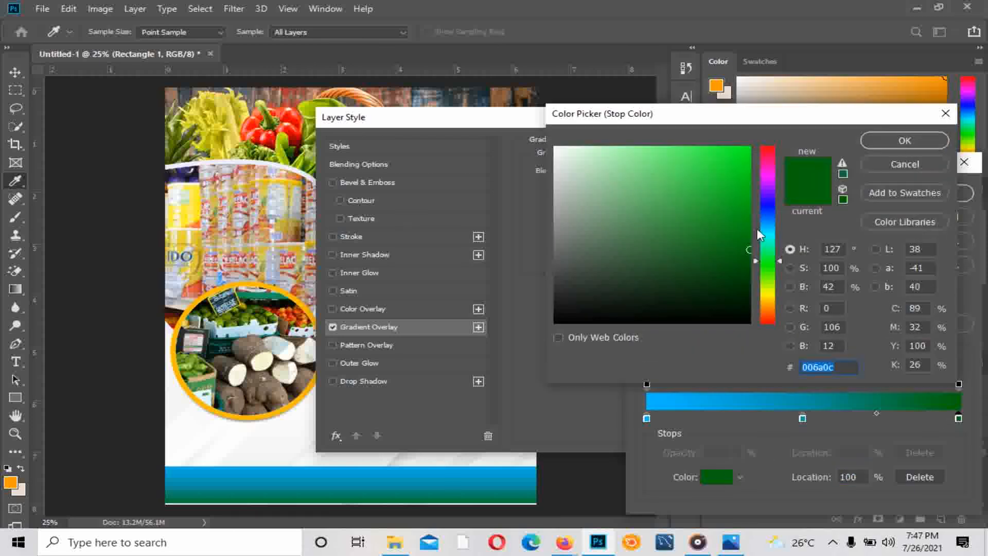
left_click(771, 220)
left_click(771, 218)
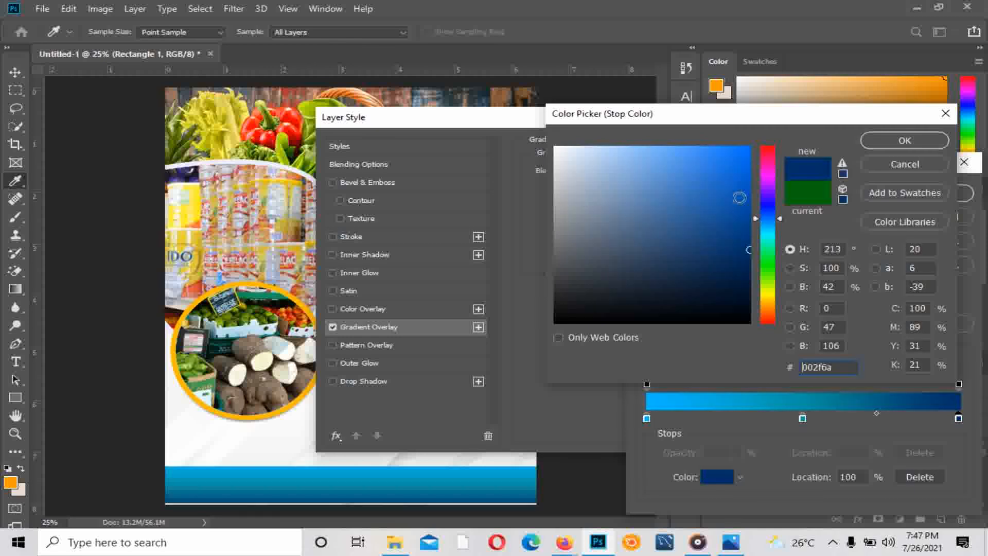
left_click(740, 198)
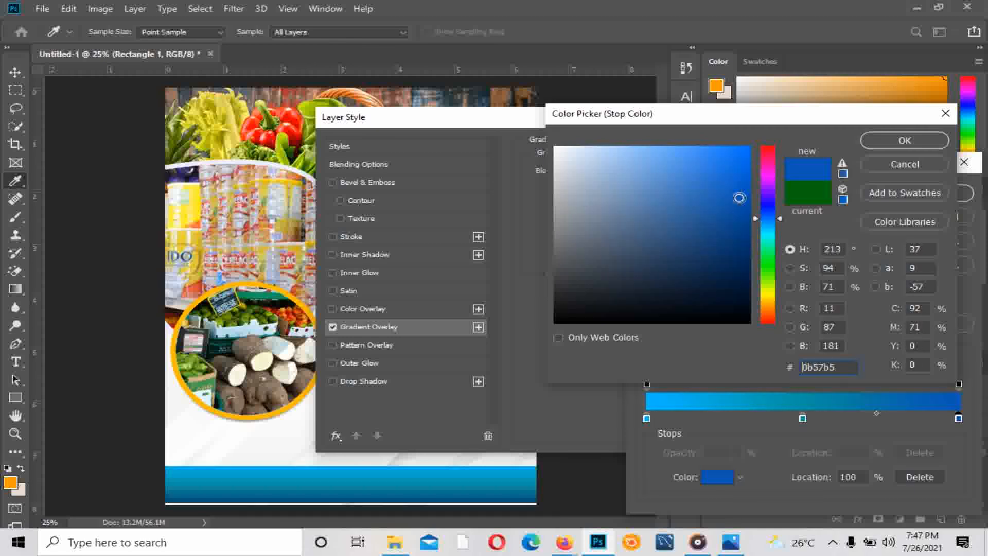
left_click(769, 220)
left_click(880, 140)
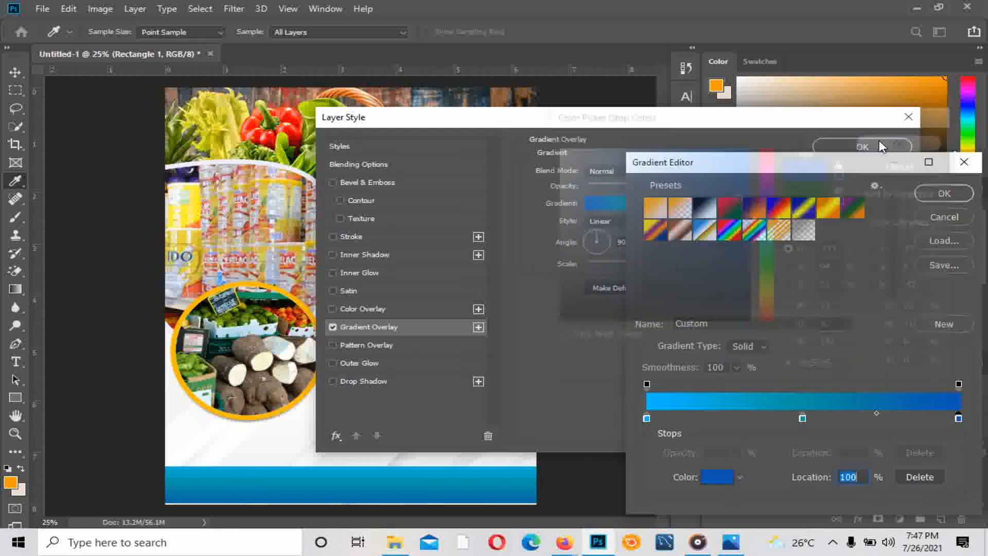
left_click(928, 194)
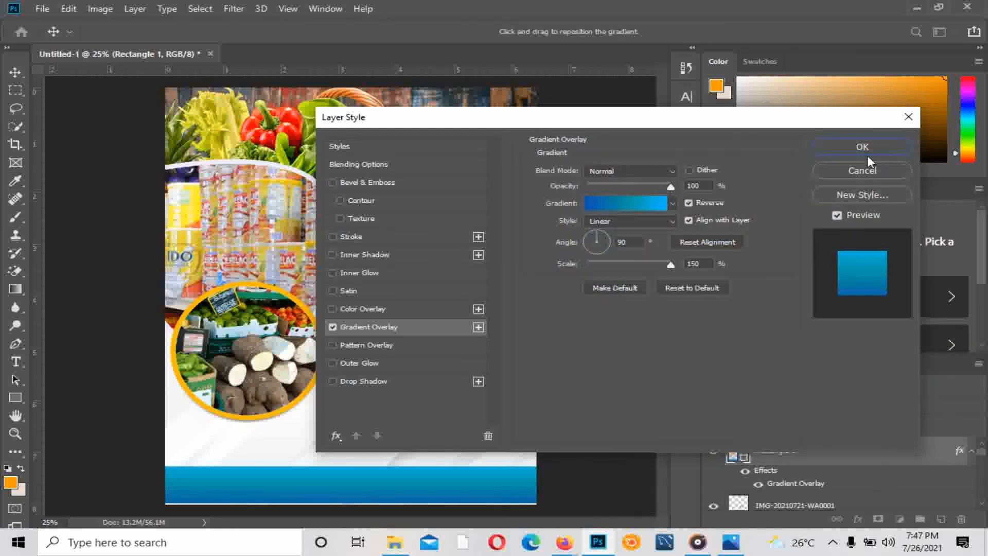
left_click(863, 152)
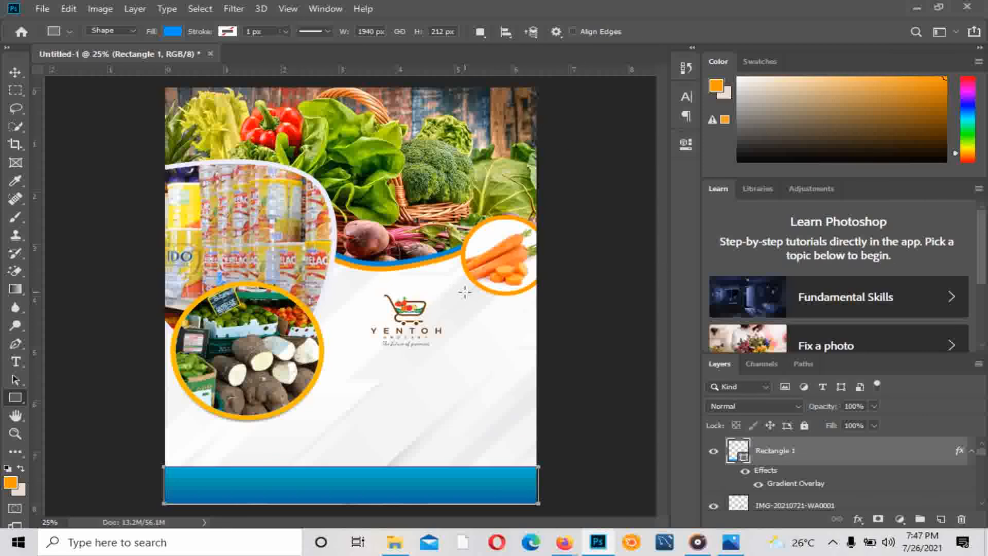
Draw a blue chevron custom shape about 80 by 208 px below the Yentoh logo, right of the tuber photo circle
left_click(17, 71)
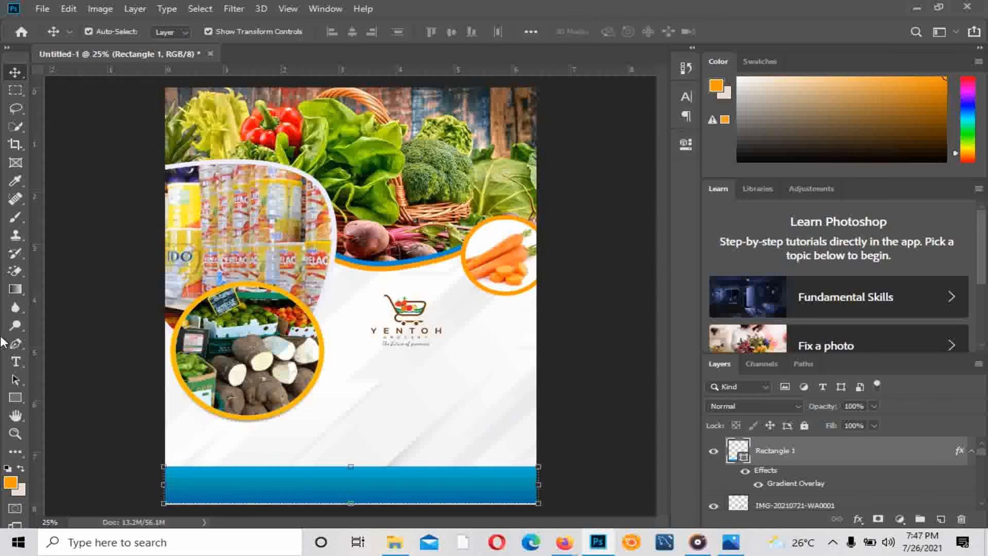
left_click(16, 397)
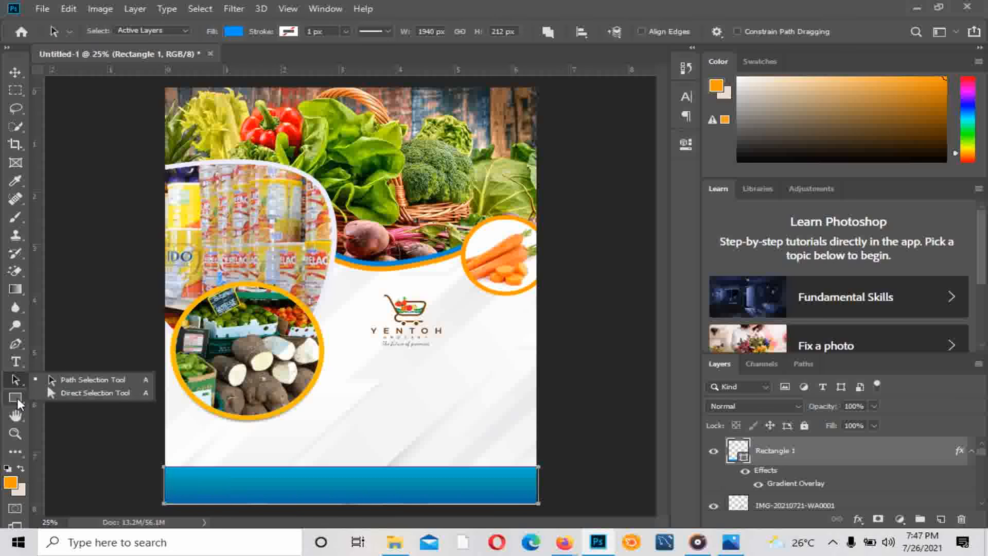
left_click_drag(43, 414, 54, 464)
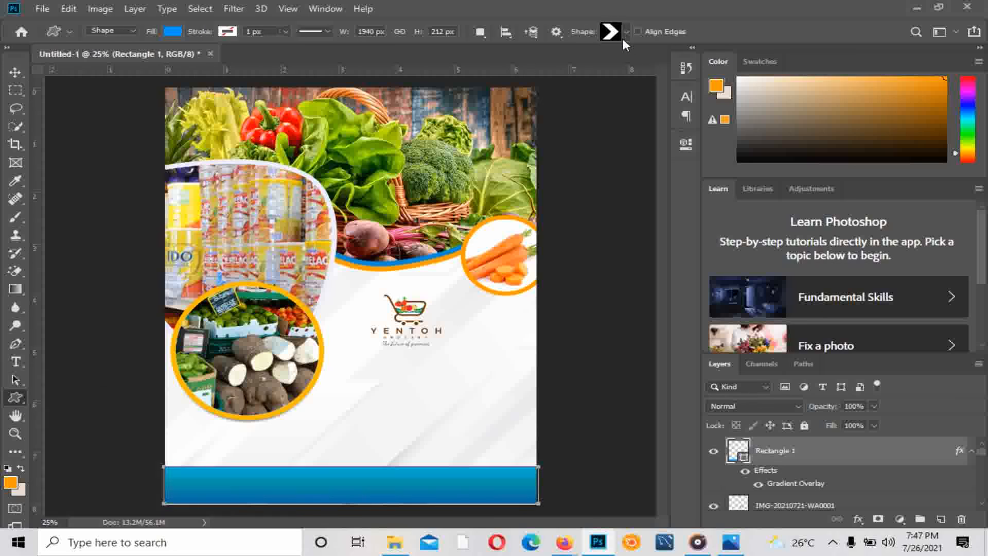
left_click(626, 33)
left_click(626, 33)
left_click(626, 30)
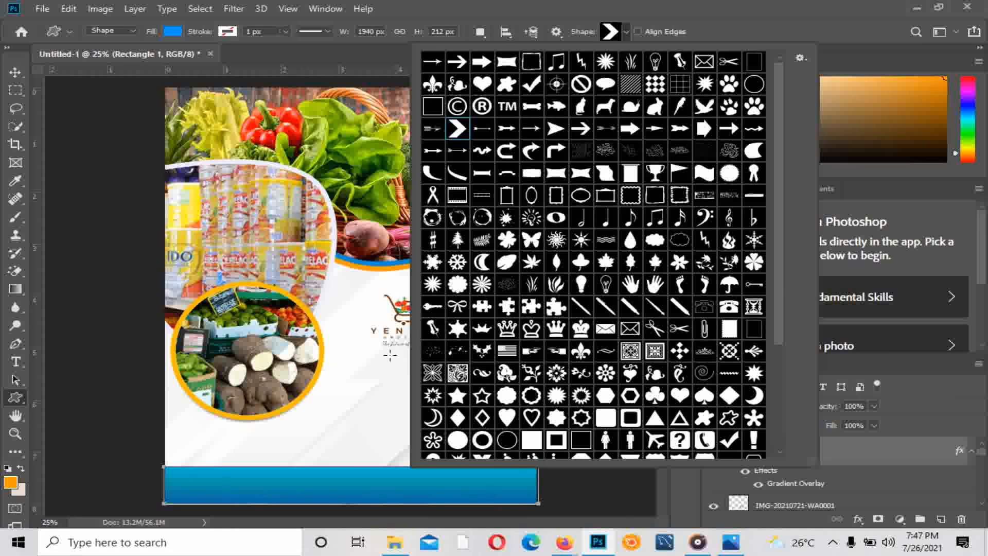
left_click(348, 351)
left_click_drag(348, 351, 363, 390)
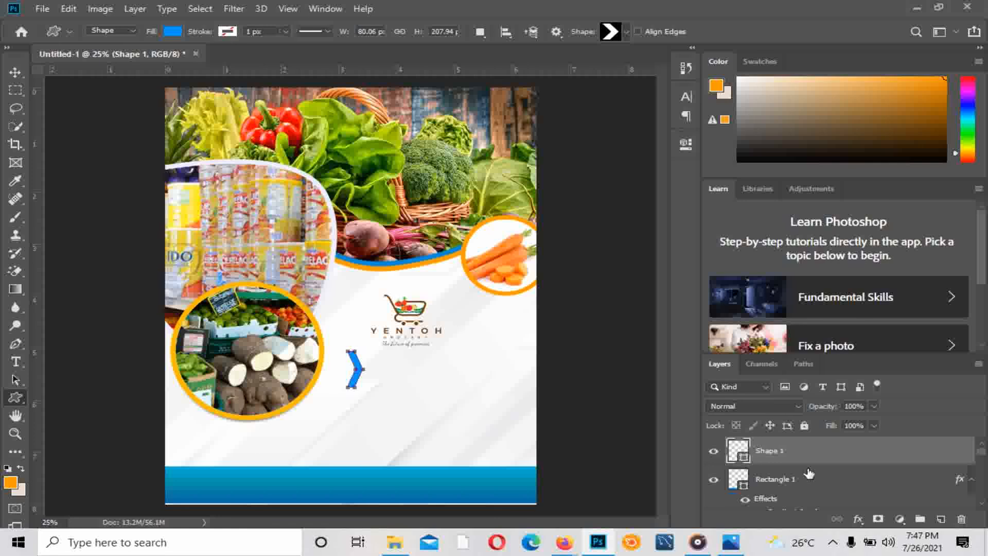
Duplicate the chevron layer and nudge the copy a short distance to the right so it sits beside the original
left_click_drag(802, 459, 941, 519)
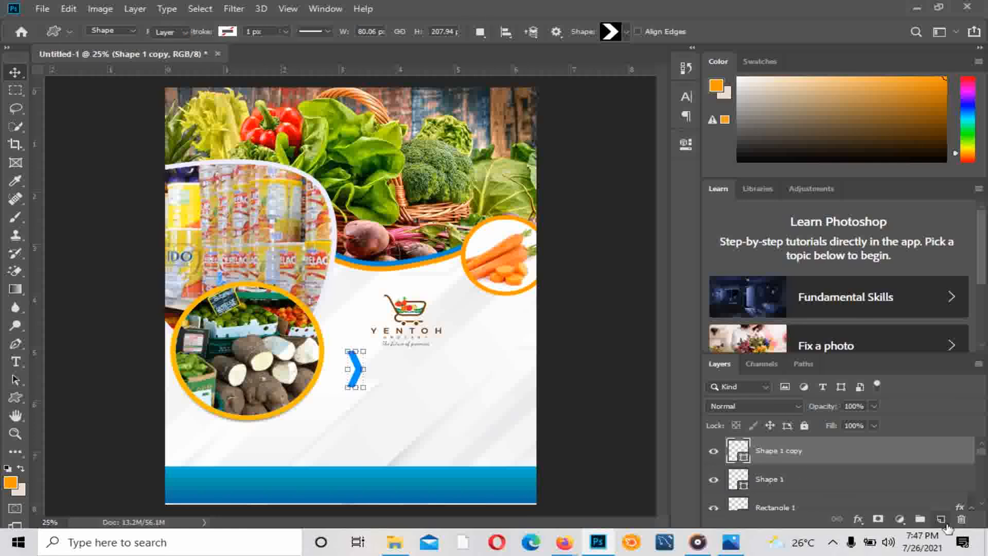
key("v")
key("shift+Right")
key("shift+Right")
key("shift+Right")
key("shift+Right")
key("shift+Right")
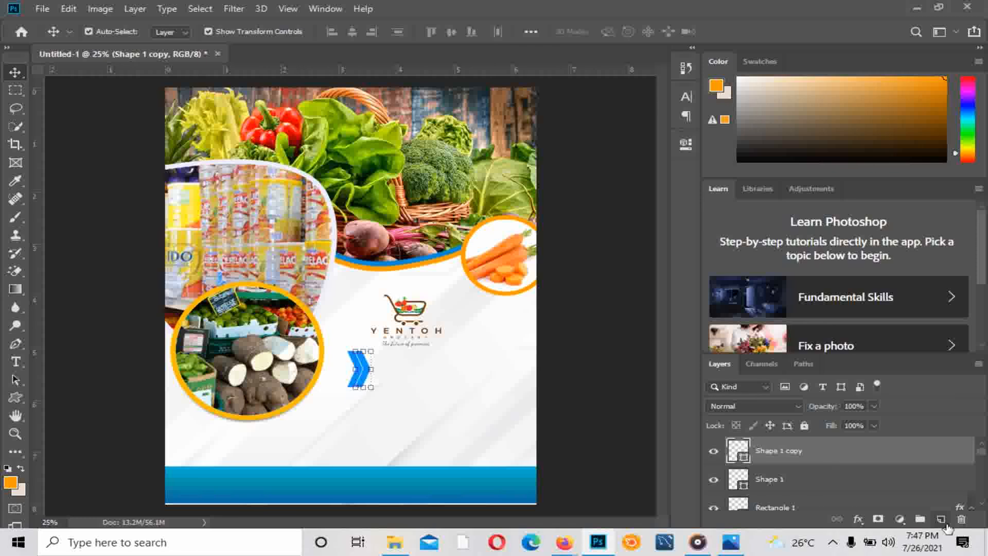
Apply a Color Overlay to the chevron copy, using the orange sampled from the carrot circle's outline
right_click(821, 452)
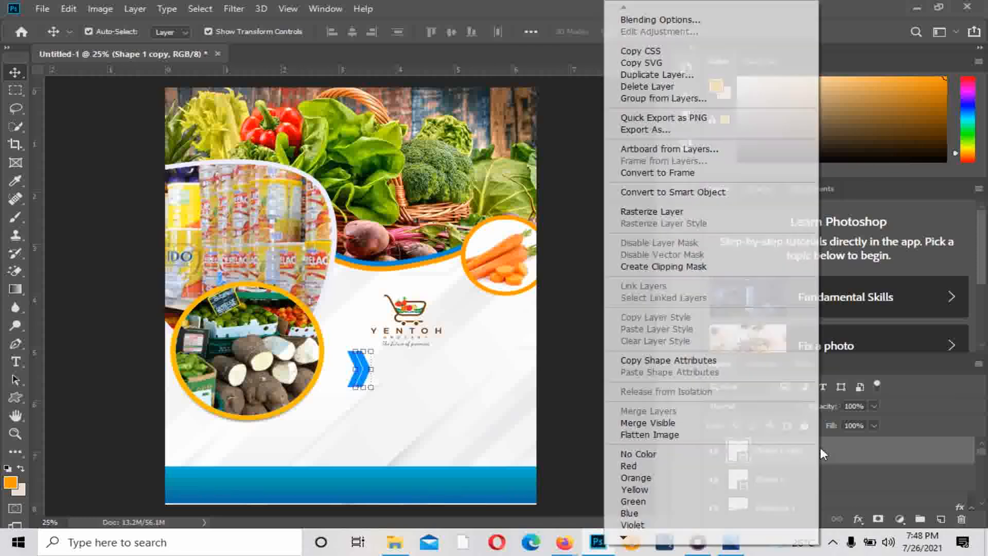
left_click(681, 24)
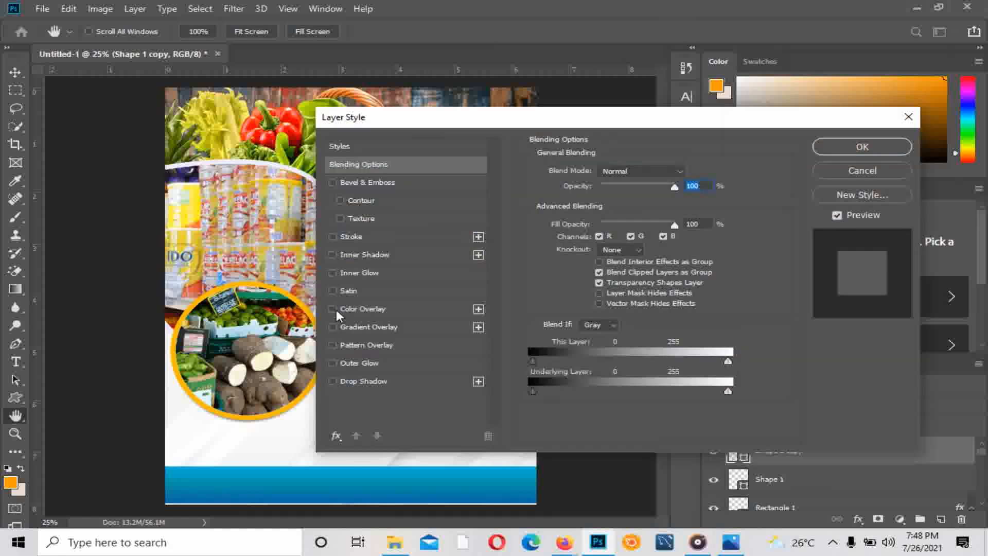
left_click(333, 309)
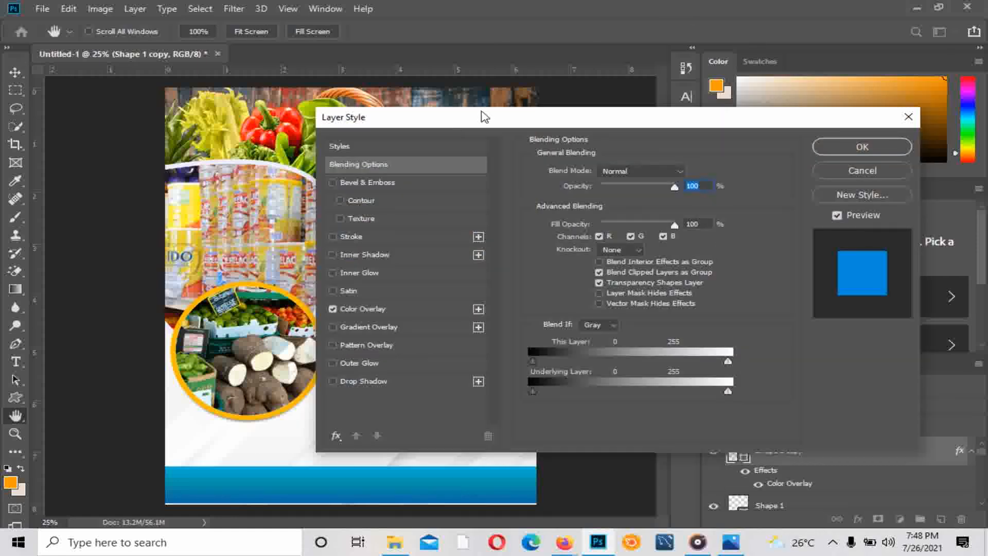
left_click_drag(483, 112, 692, 165)
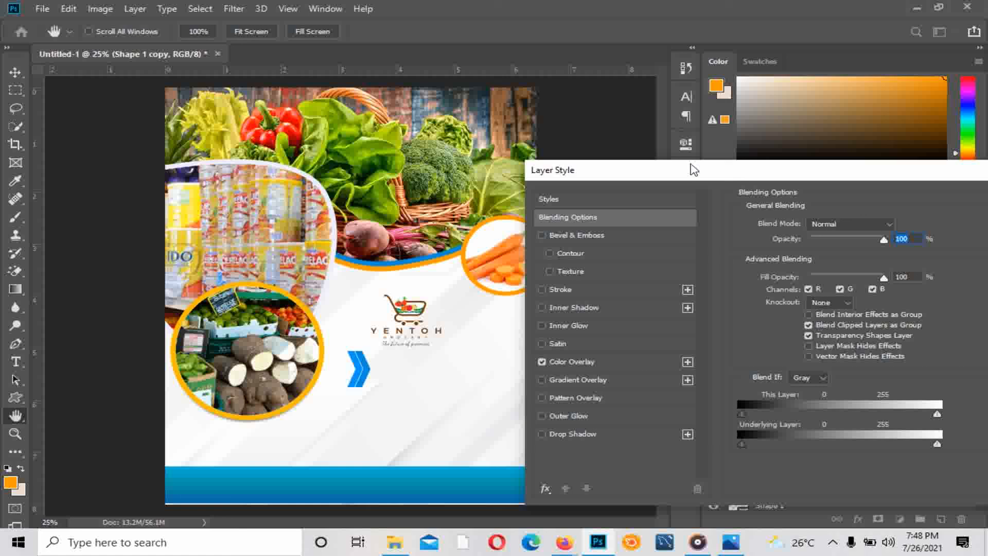
left_click(592, 361)
left_click(899, 225)
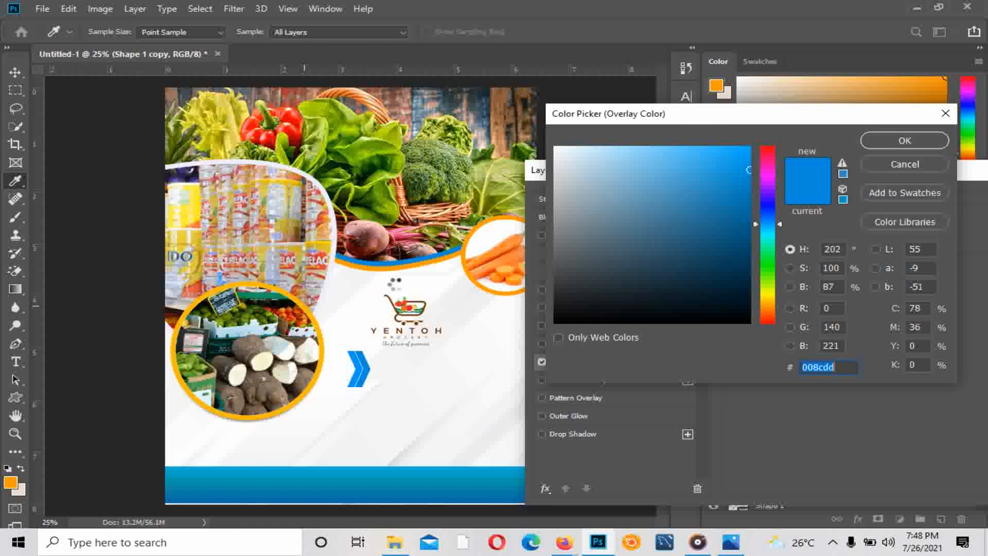
left_click(462, 284)
left_click(894, 135)
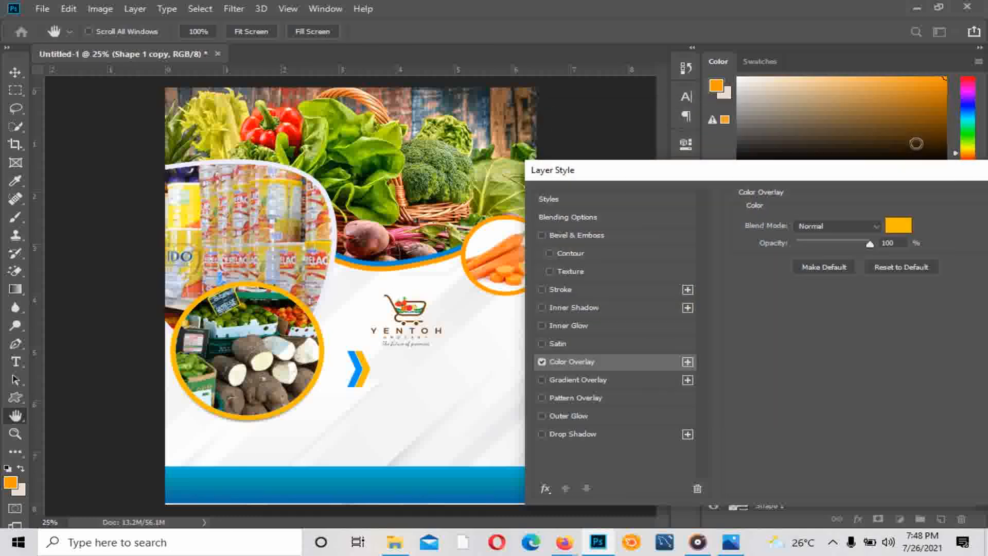
left_click_drag(930, 170, 718, 150)
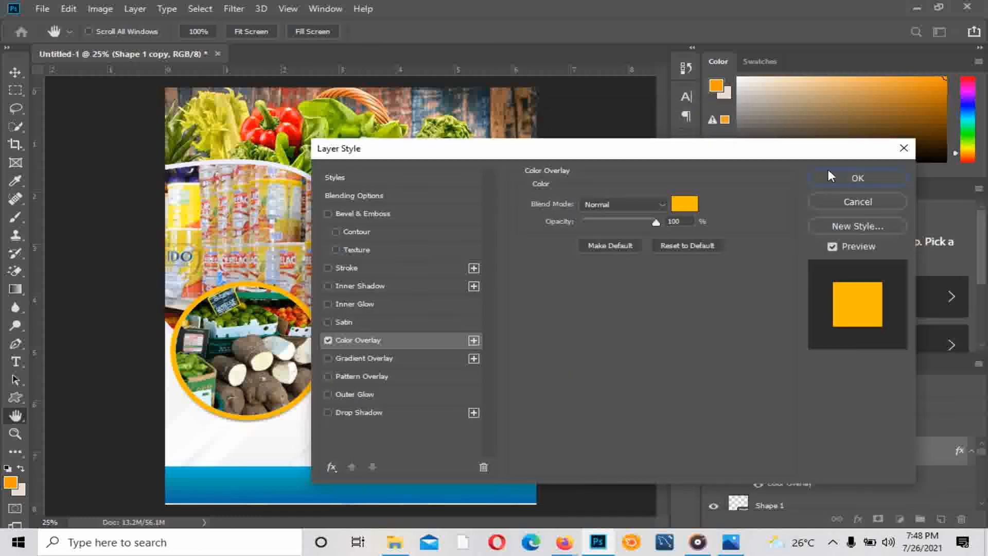
left_click(856, 178)
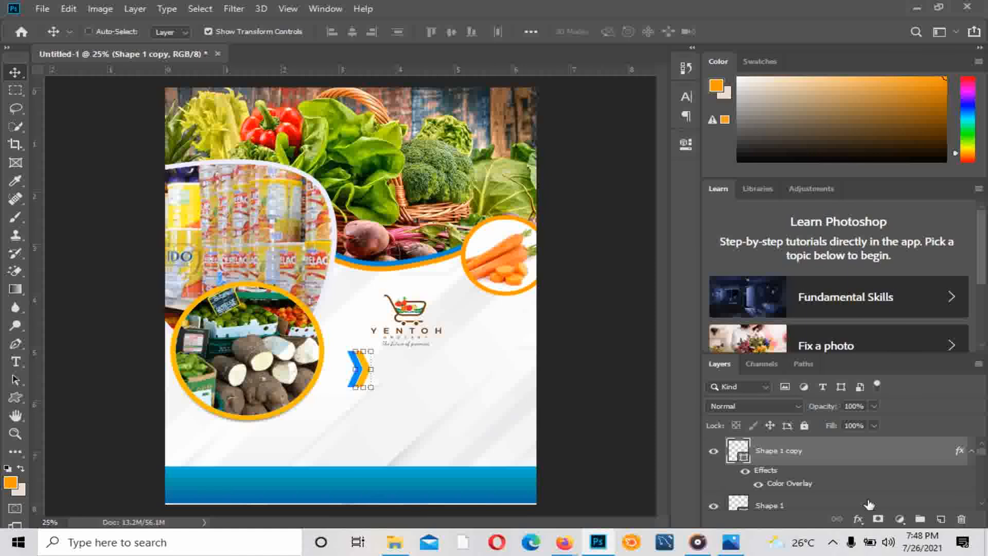
Group the two chevron layers, then duplicate the group and move the copy straight down just below the first pair
left_click(869, 505, "ctrl")
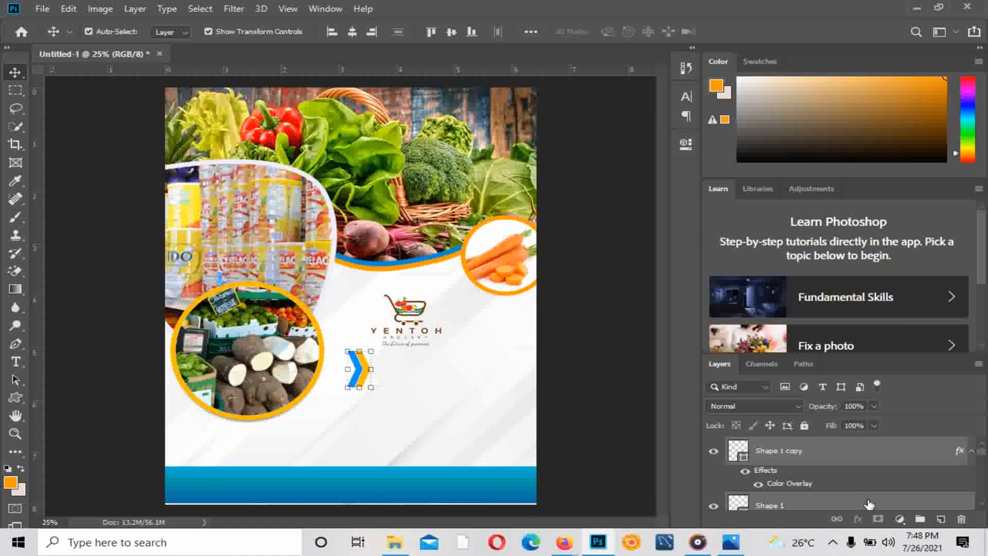
left_click(920, 519)
left_click_drag(851, 446, 940, 518)
key("shift+Down")
key("shift+Down")
key("shift+Down")
key("shift+Down")
key("shift+Down")
key("shift+Down")
key("shift+Down")
key("shift+Down")
key("shift+Down")
key("shift+Down")
key("shift+Down")
key("shift+Down")
key("shift+Down")
key("shift+Down")
key("shift+Down")
key("shift+Down")
key("shift+Down")
key("shift+Down")
key("shift+Down")
key("shift+Down")
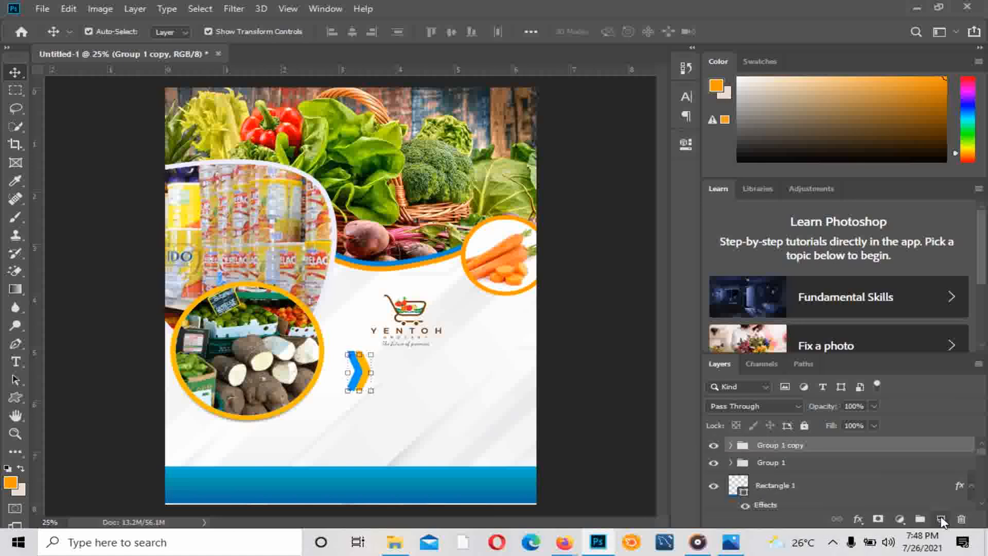
key("shift+Down")
key("shift+Down")
key("shift+Down")
key("shift+Down")
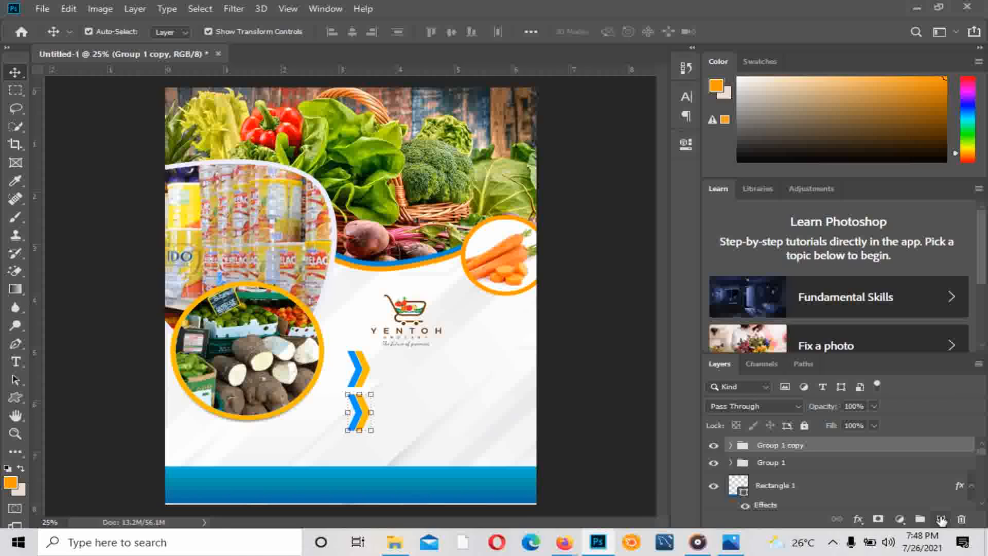
Draw a rectangle about 284 by 376 px overlapping the right part of the footer bar and round all its corners to 66 px
left_click(615, 415)
left_click_drag(16, 398, 45, 406)
left_click(65, 396)
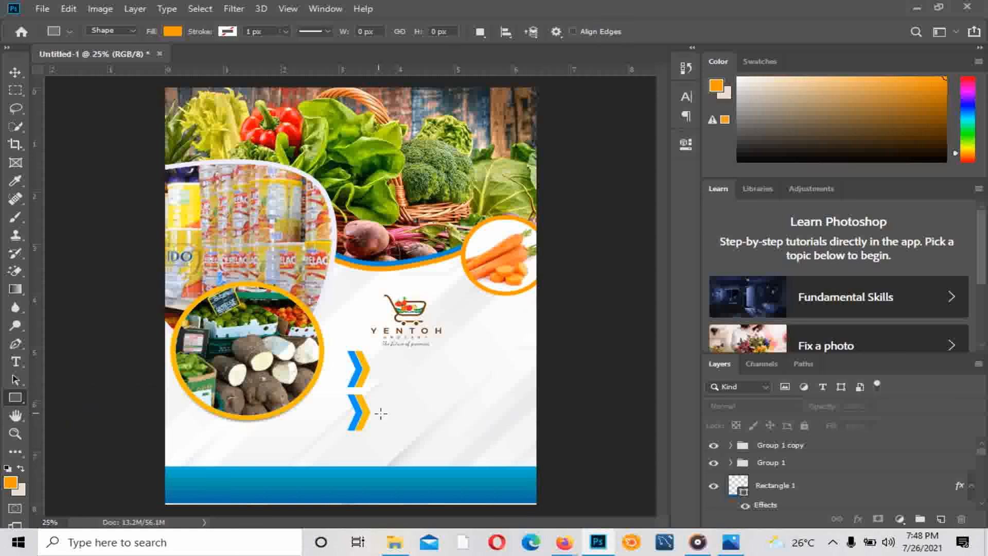
left_click_drag(454, 433, 509, 497)
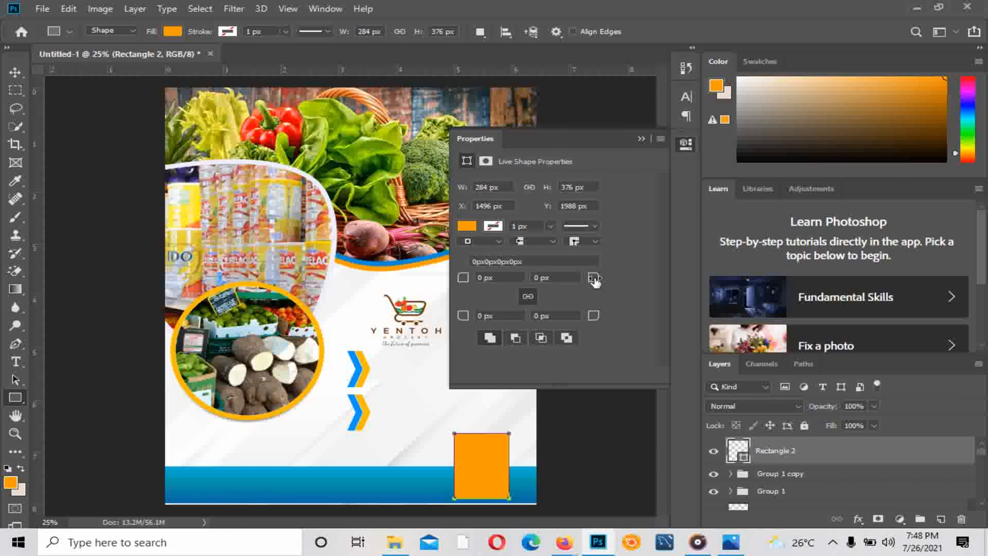
left_click_drag(594, 278, 646, 277)
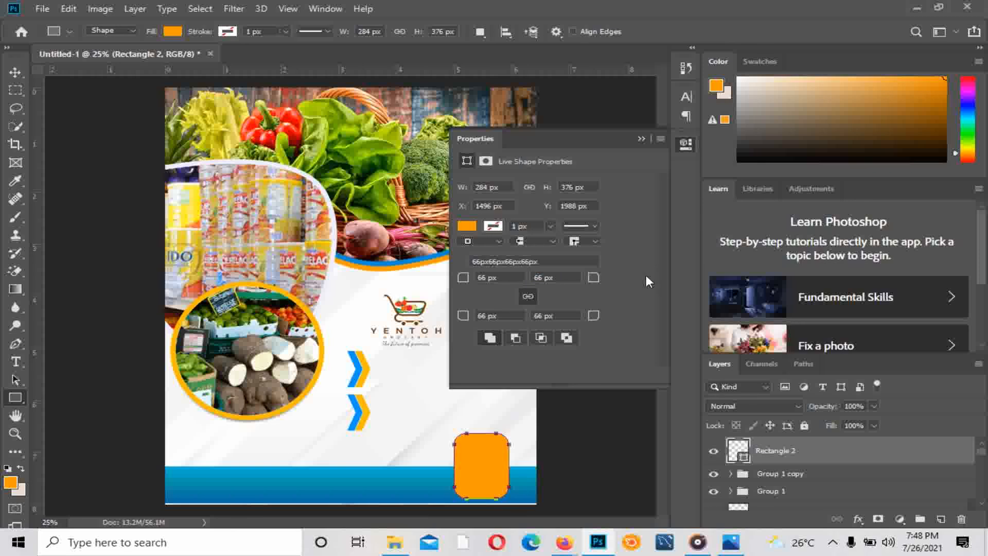
Set the rounded rectangle's fill to the recently used white and dismiss its shape properties
left_click(467, 226)
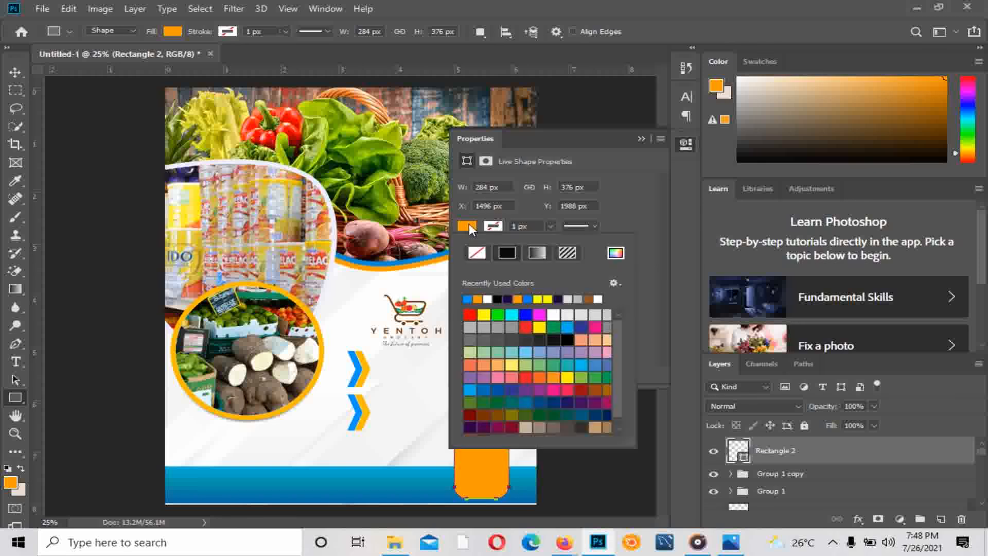
left_click(488, 299)
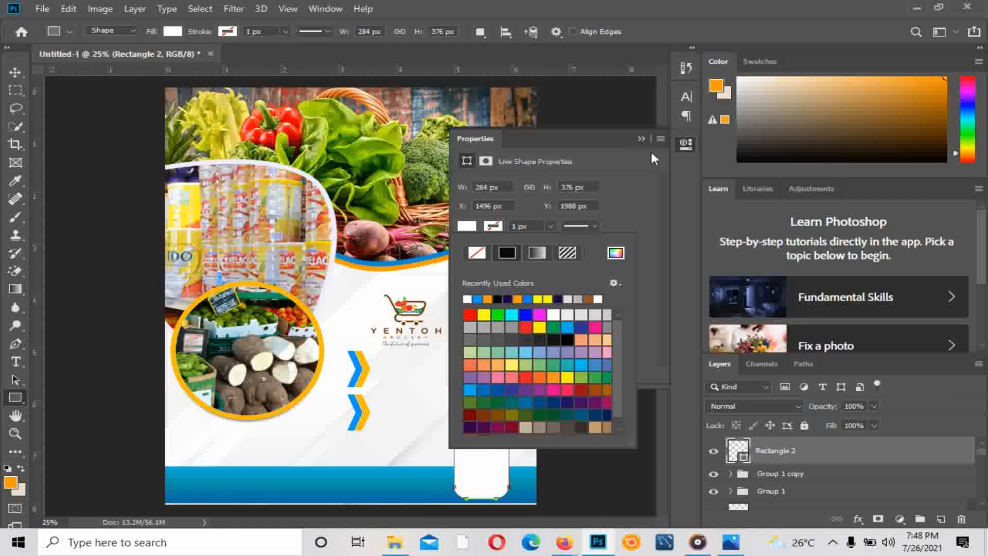
left_click(643, 138)
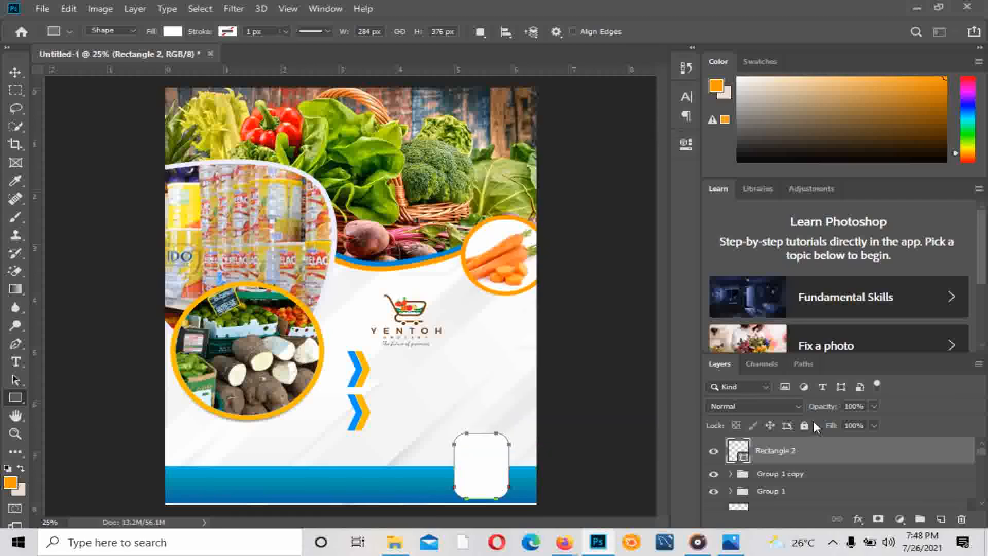
Add a Drop Shadow to the white rounded rectangle with 39% opacity and a distance of 11 px
right_click(812, 440)
left_click(656, 20)
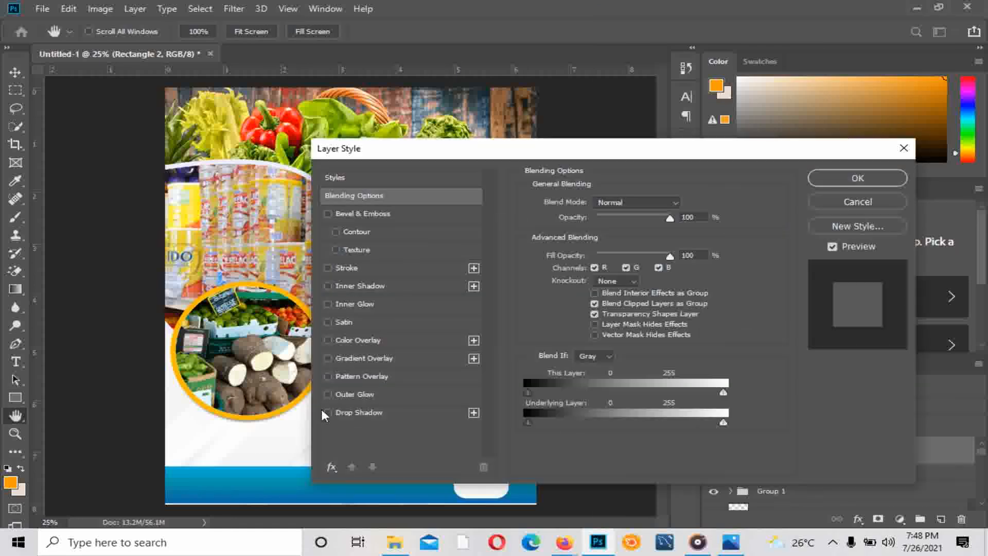
left_click(328, 413)
left_click_drag(470, 158, 610, 140)
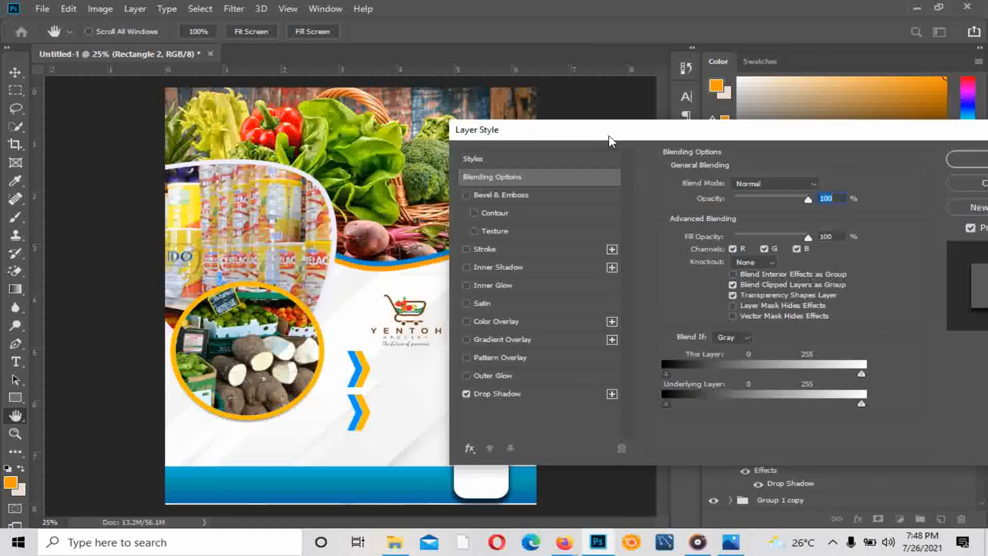
left_click(496, 394)
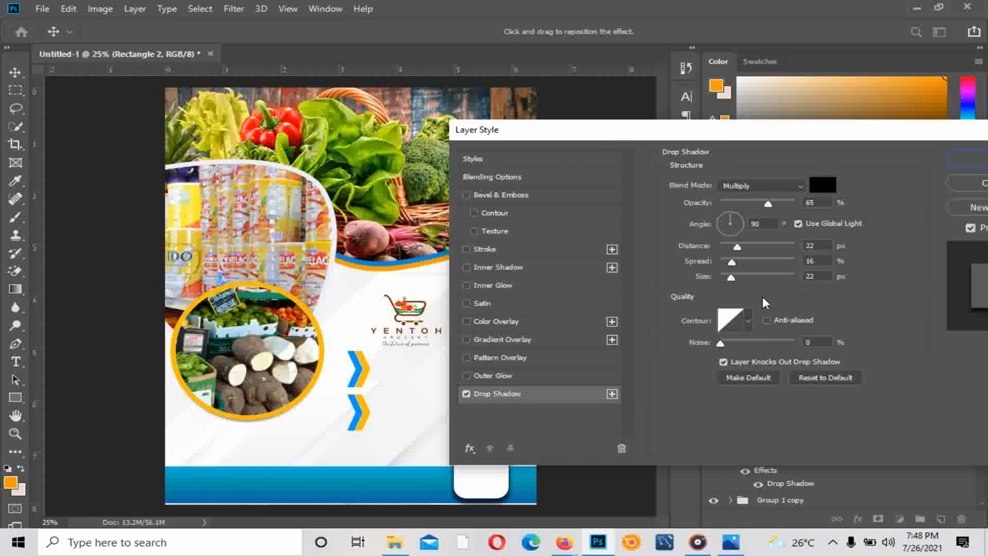
left_click(728, 247)
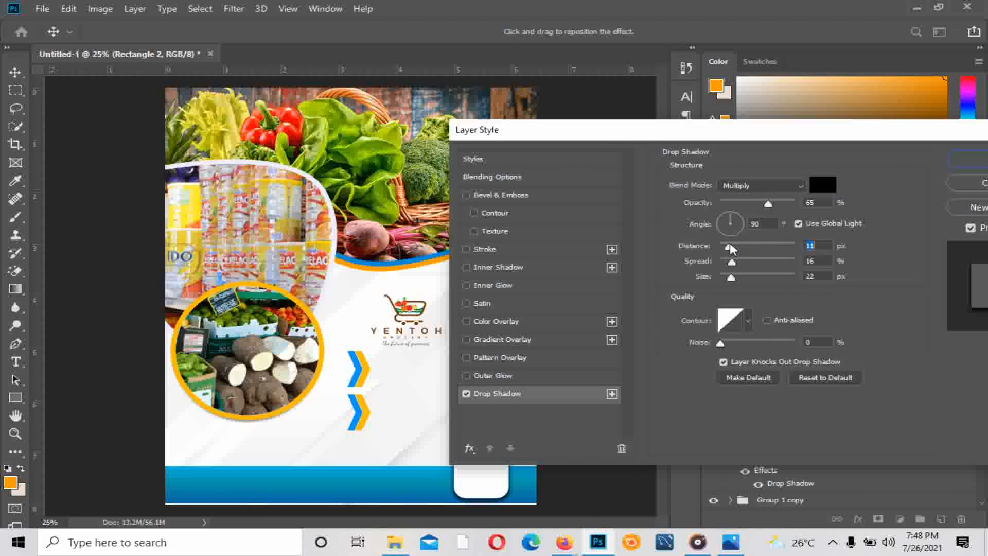
left_click(749, 204)
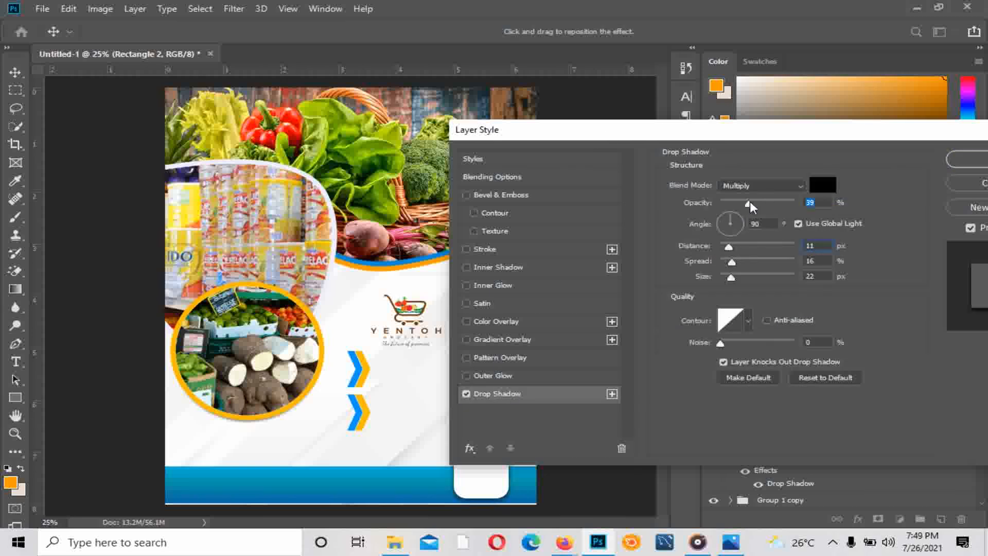
left_click(969, 159)
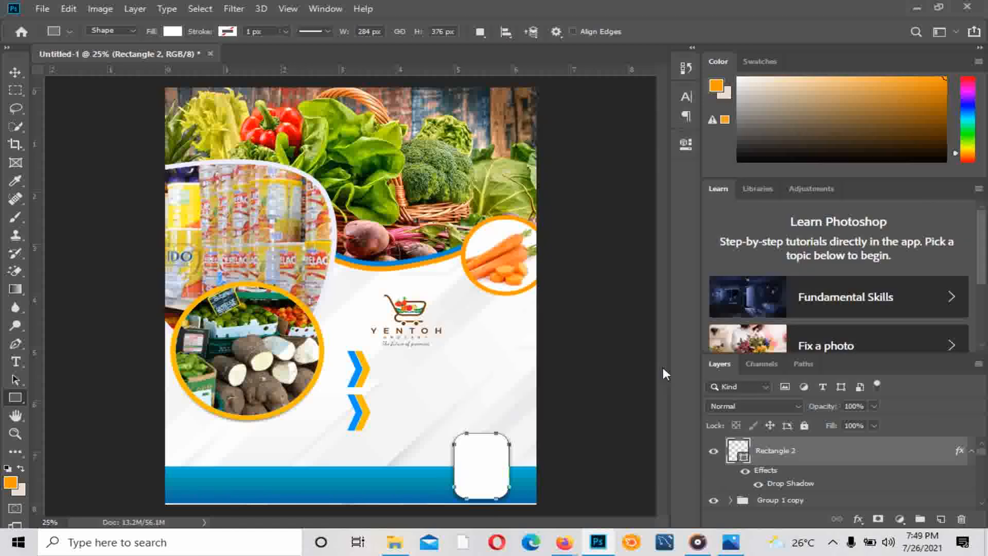
left_click(625, 382)
key("Return")
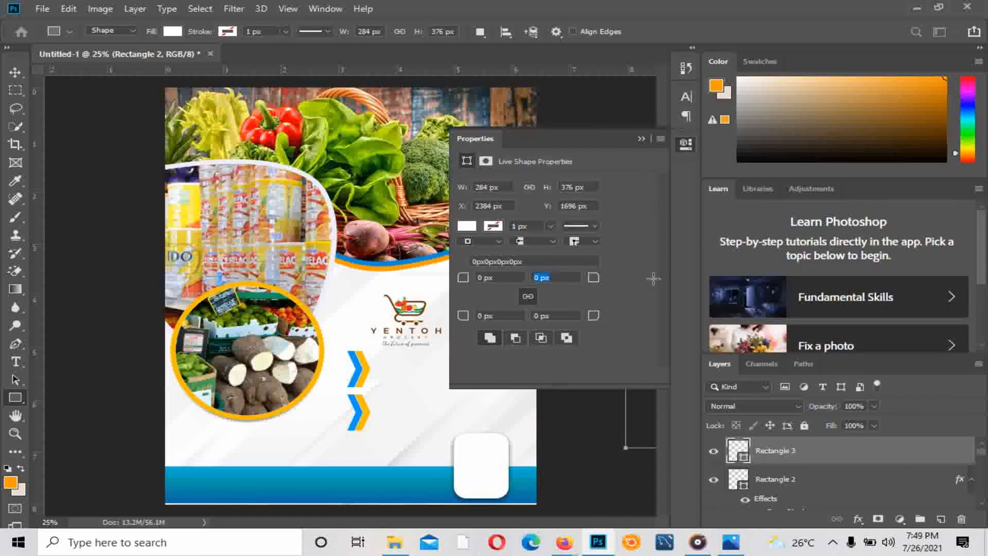
left_click_drag(635, 137, 652, 149)
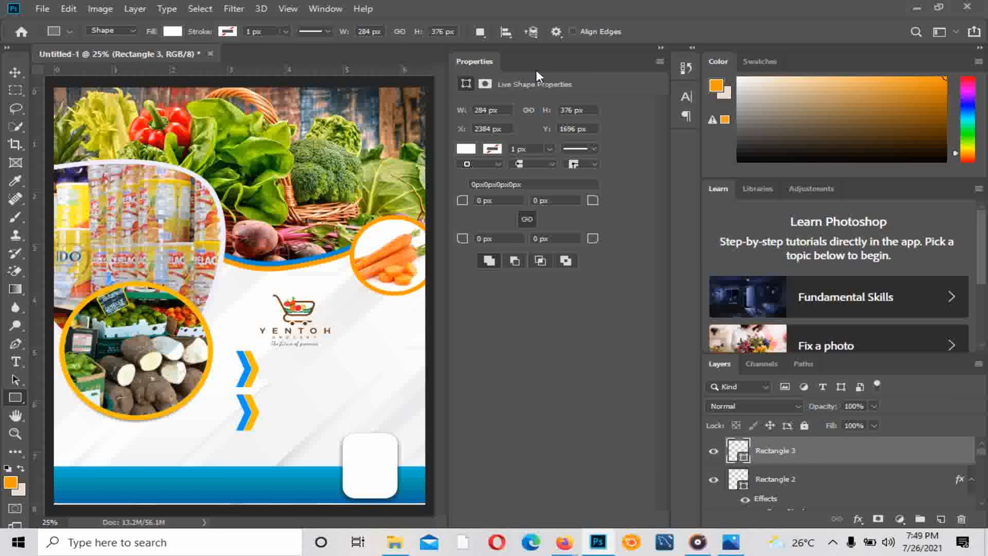
left_click(659, 58)
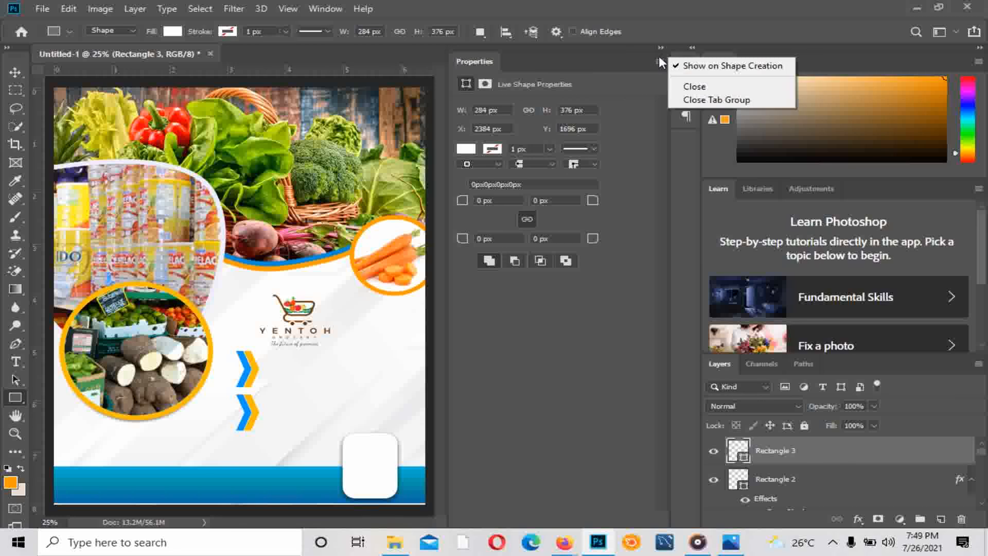
left_click(660, 48)
left_click(660, 47)
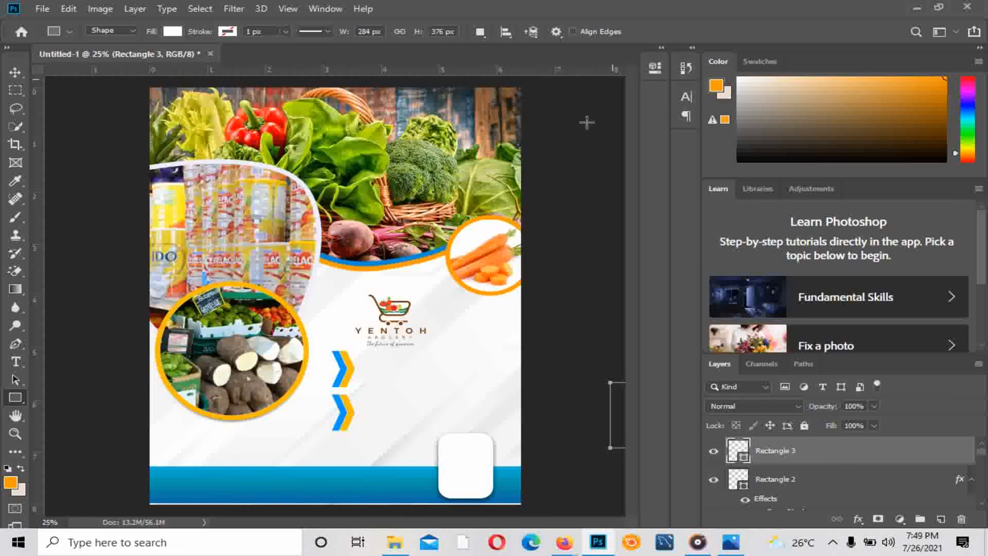
key("v")
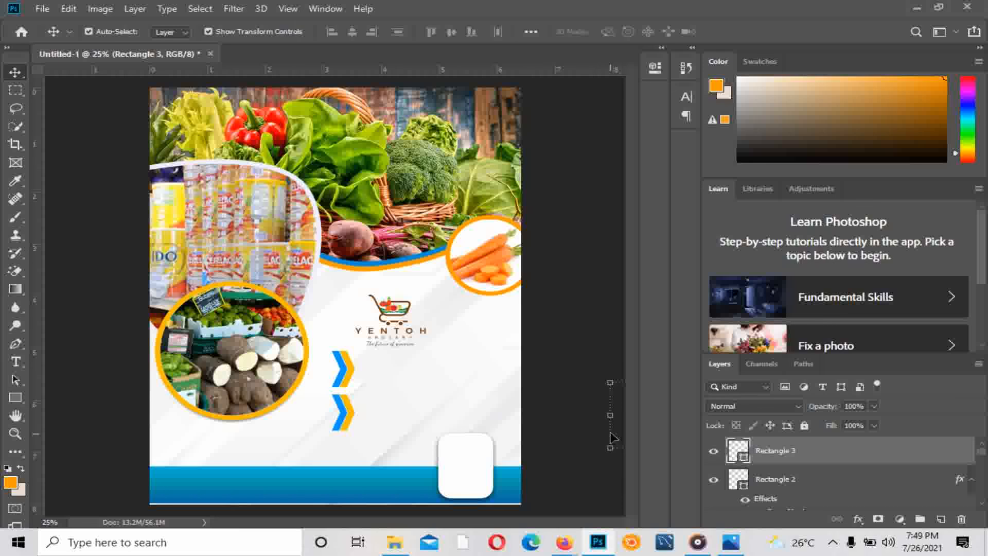
left_click(431, 407)
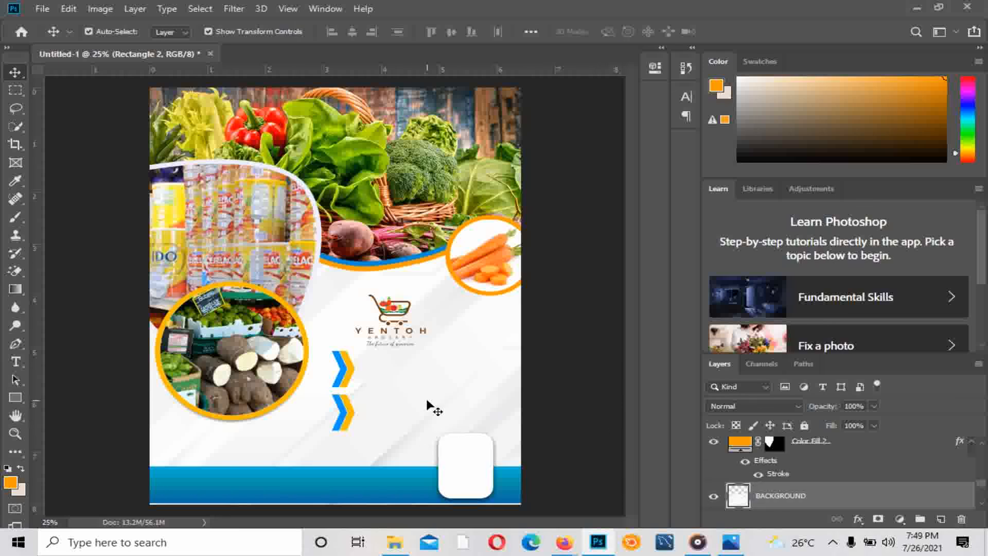
Switch to Photos to examine the text and layout of the reference flyer GLOCERIES 1.png, and return to the Photoshop document
left_click(732, 542)
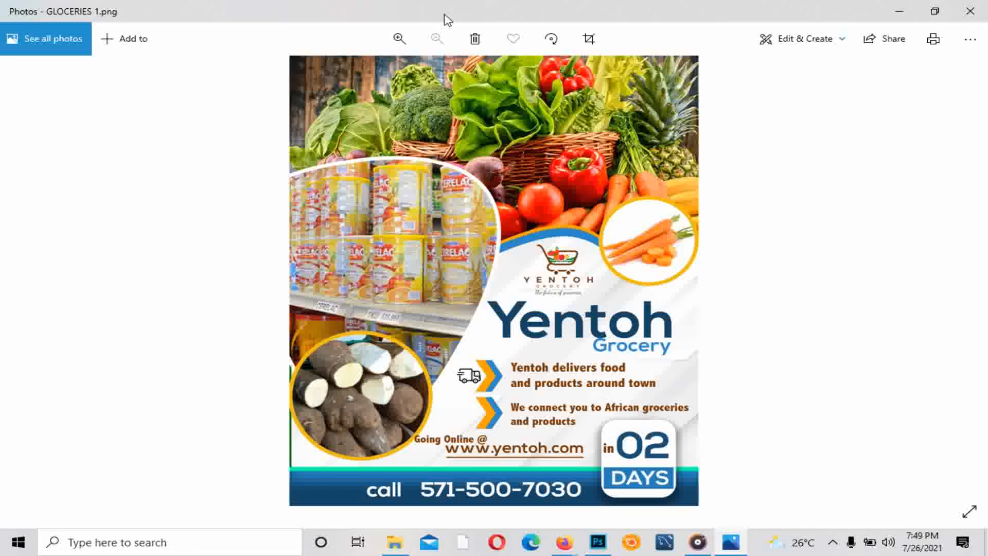
left_click_drag(443, 20, 533, 41)
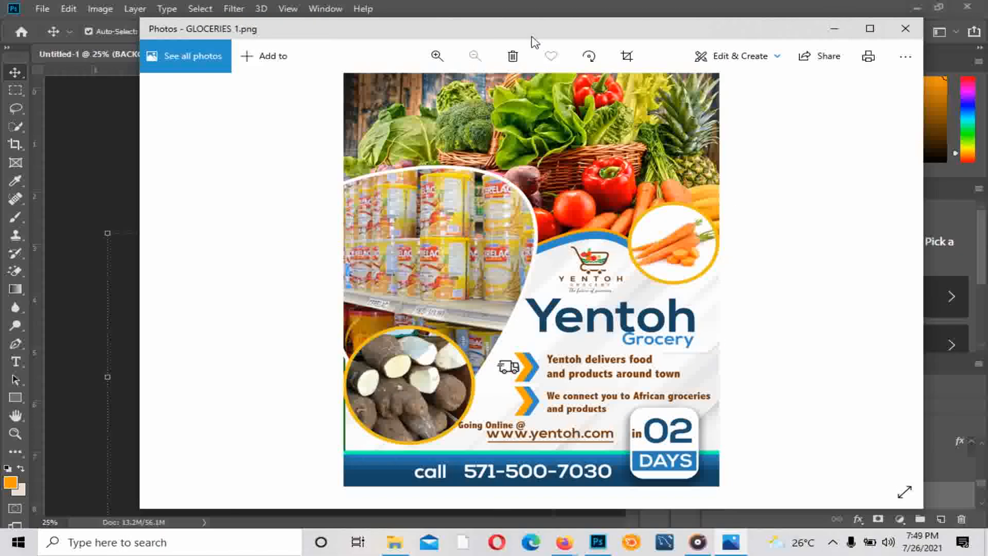
left_click(835, 29)
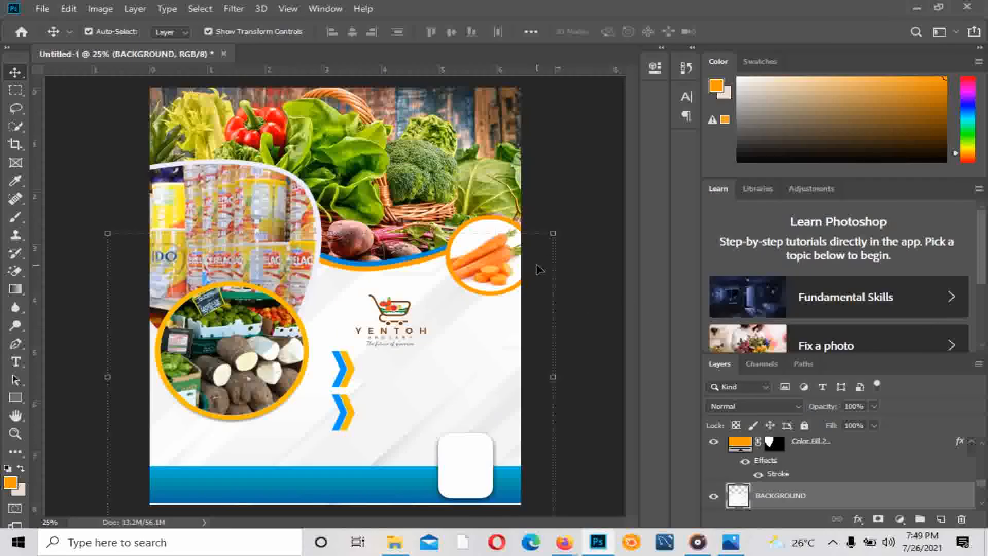
Deselect all layers and activate the Type tool for adding the flyer text
left_click(585, 285)
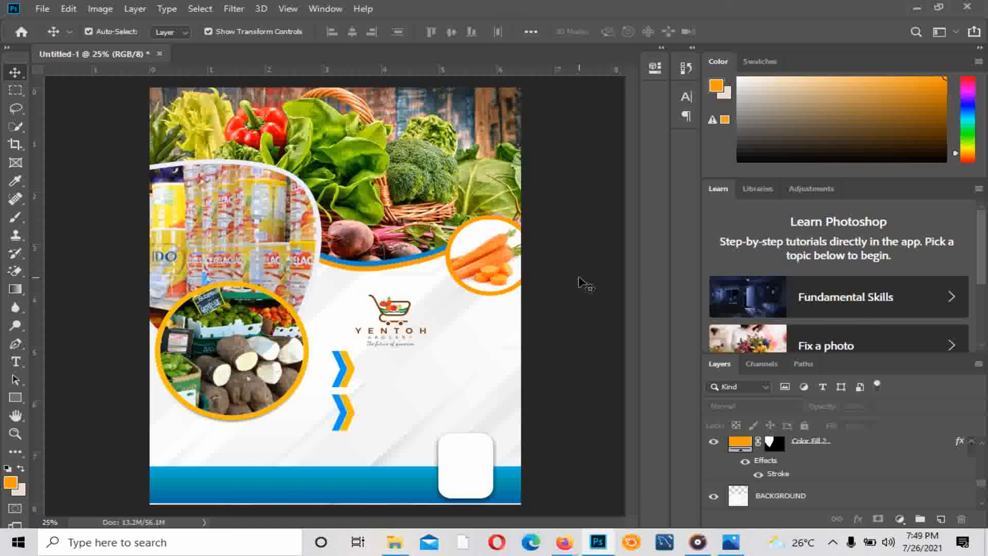
left_click(17, 362)
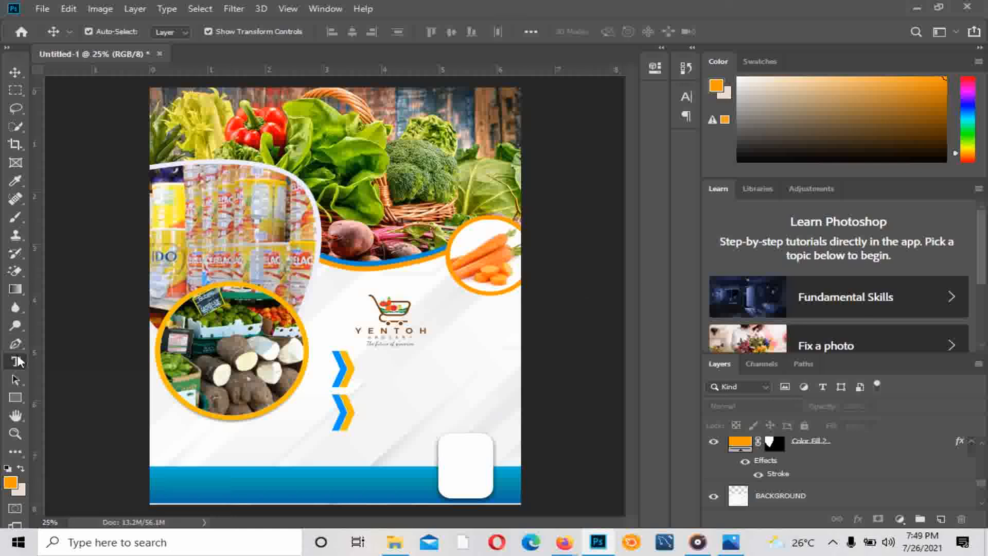